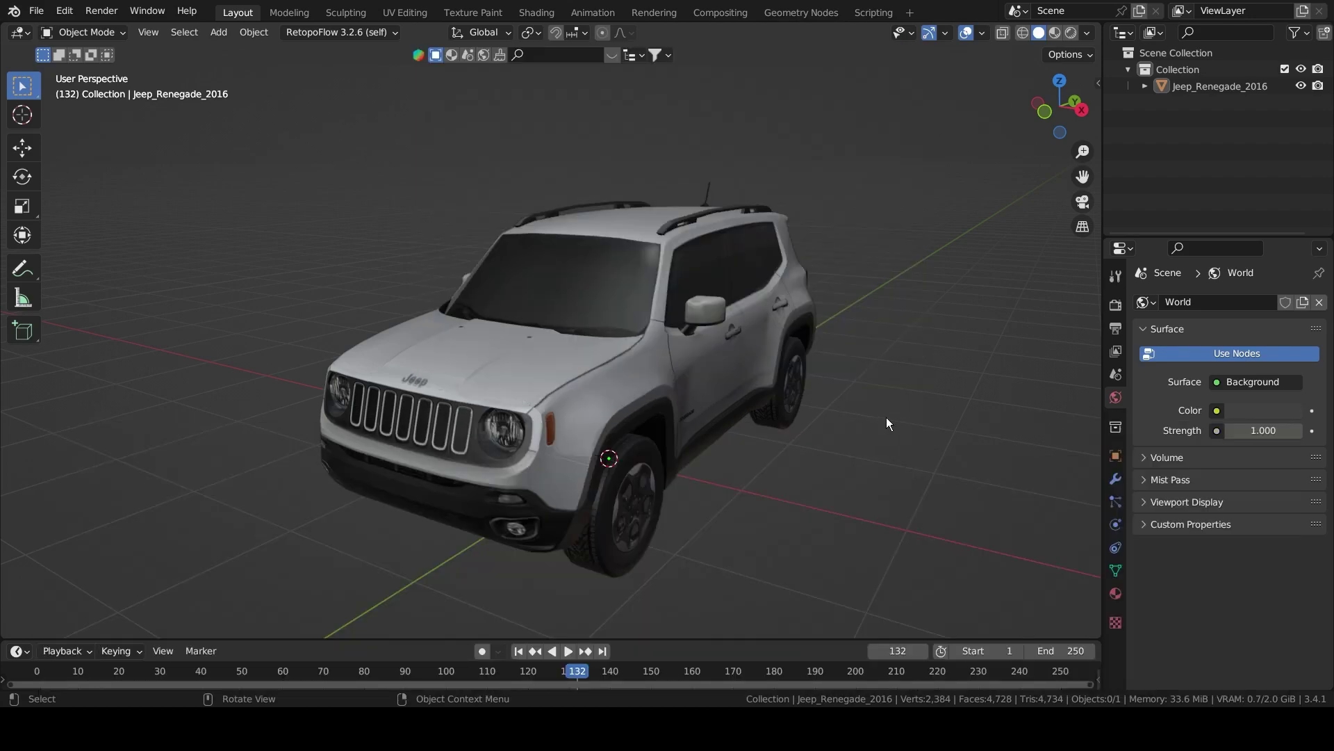
Orbit the view slightly around the imported Jeep_Renegade_2016 model.
middle_click_drag(886, 417, 855, 403)
left_click(748, 376)
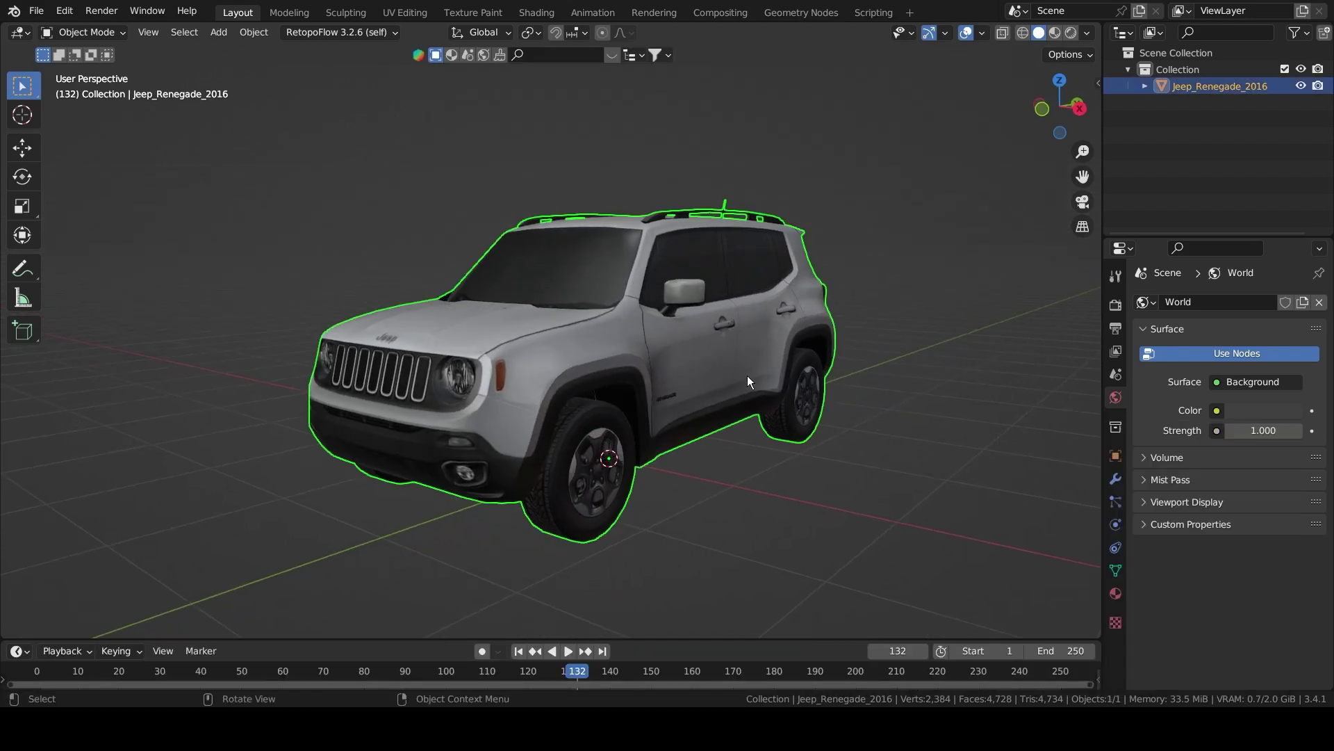
mouse_move(747, 375)
middle_mouse_down()
mouse_move(743, 407)
mouse_move(741, 391)
middle_mouse_up()
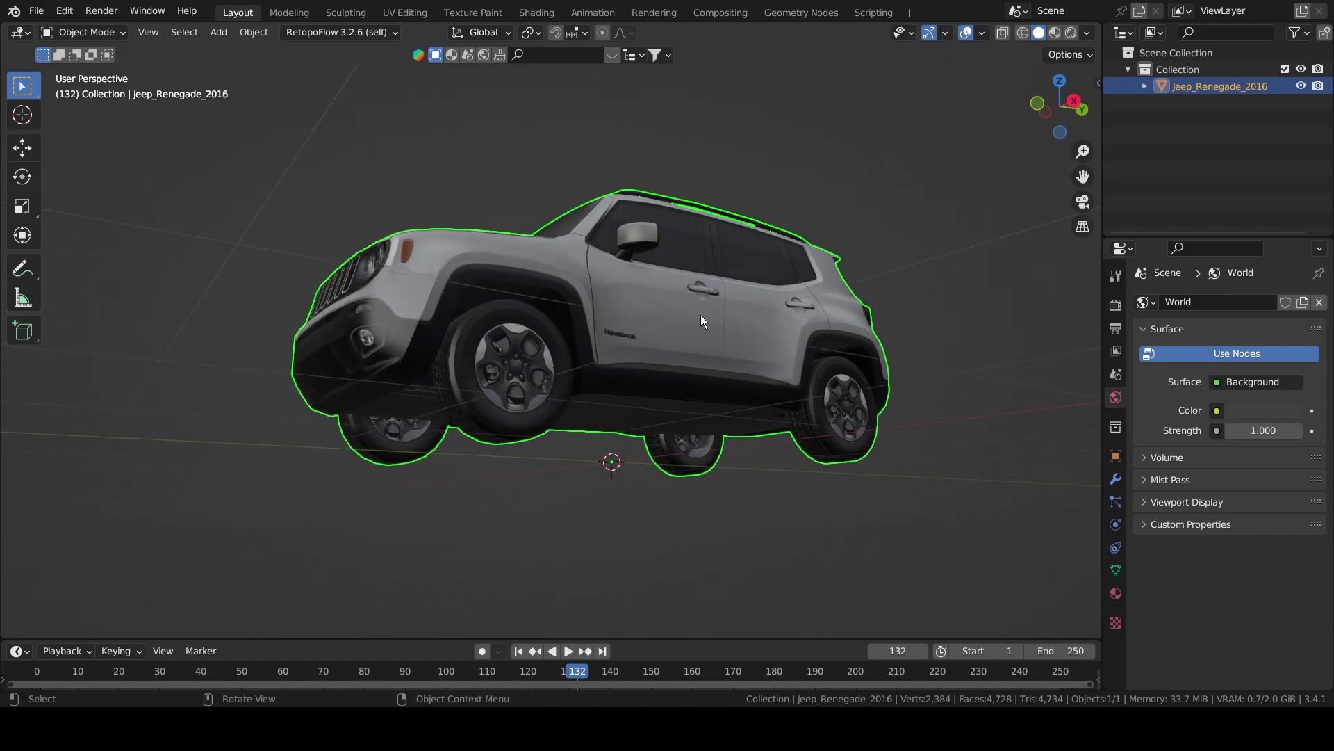
middle_click_drag(701, 318, 755, 399)
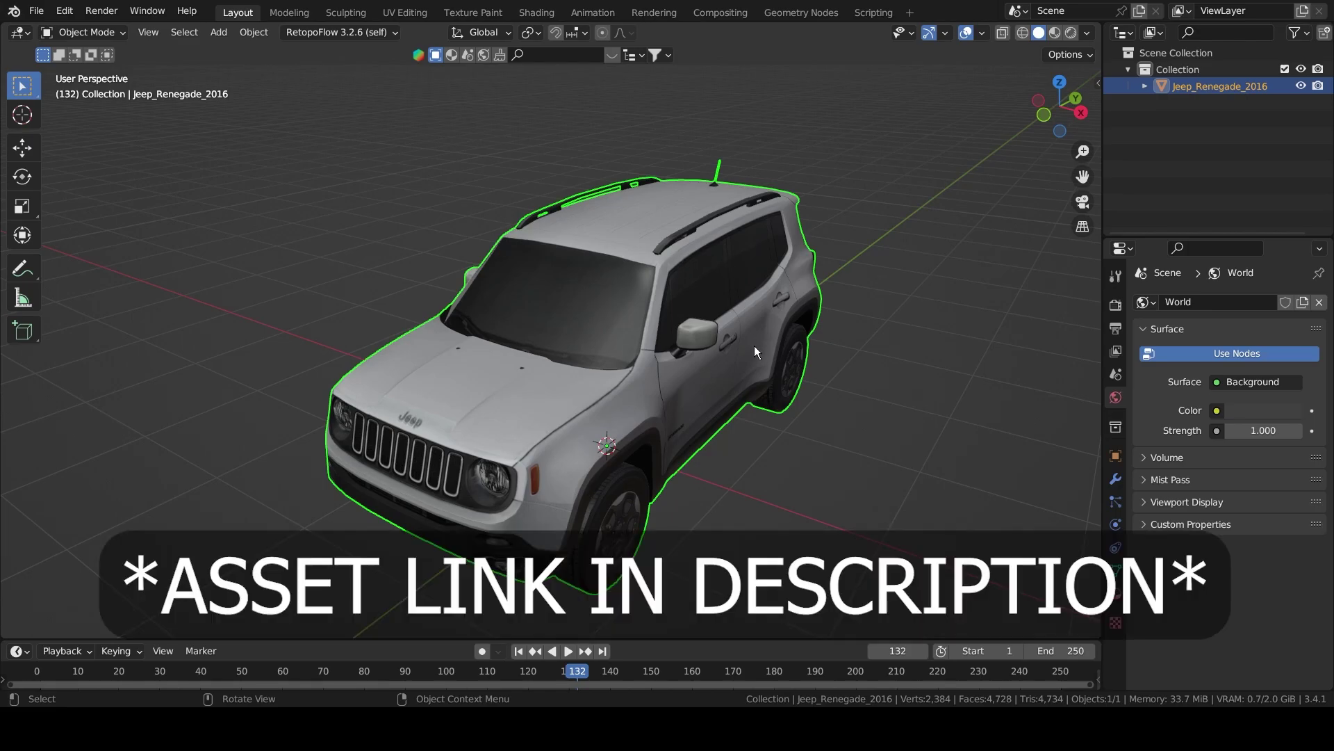
middle_click_drag(836, 441, 825, 425)
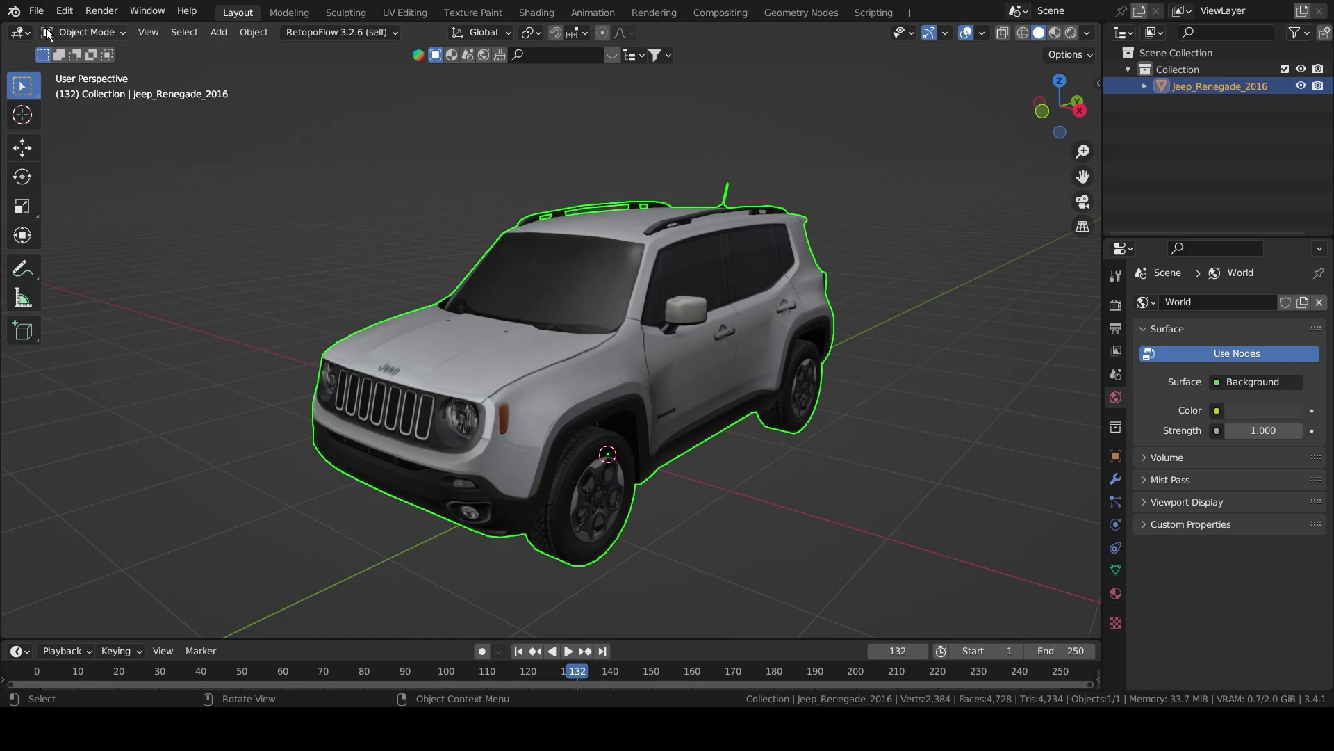
middle_click_drag(692, 298, 800, 311)
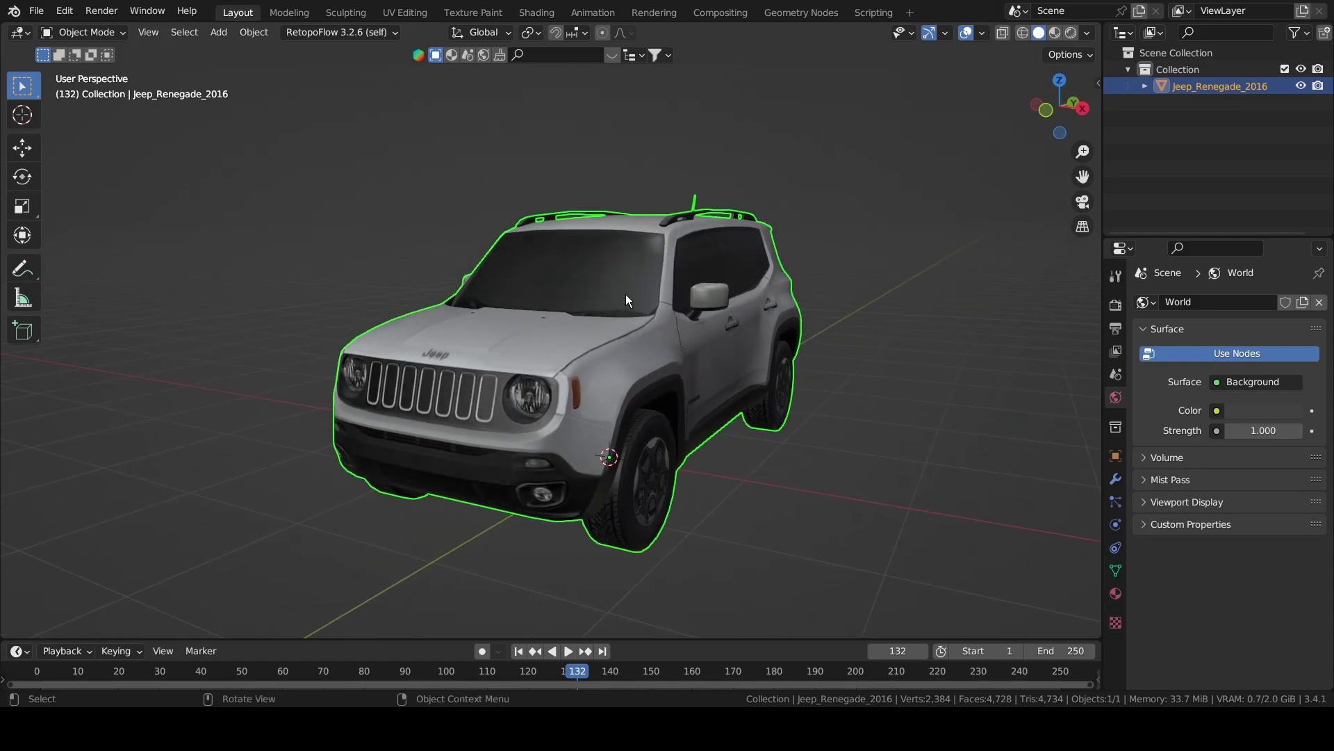
Enter Edit Mode on the Jeep mesh and clear the mesh selection.
key("Tab")
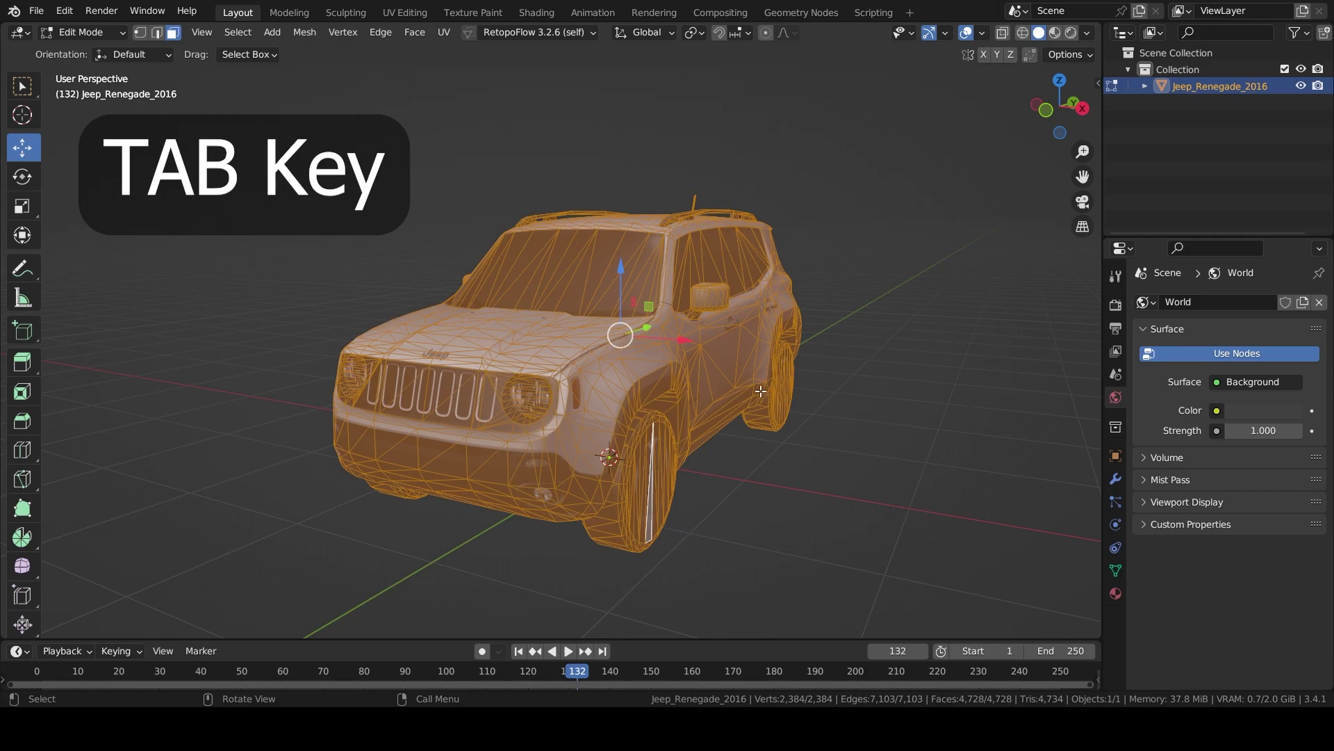
middle_click_drag(674, 400, 598, 354)
left_click(593, 333)
mouse_move(534, 404)
middle_mouse_down()
mouse_move(533, 367)
mouse_move(542, 391)
middle_mouse_up()
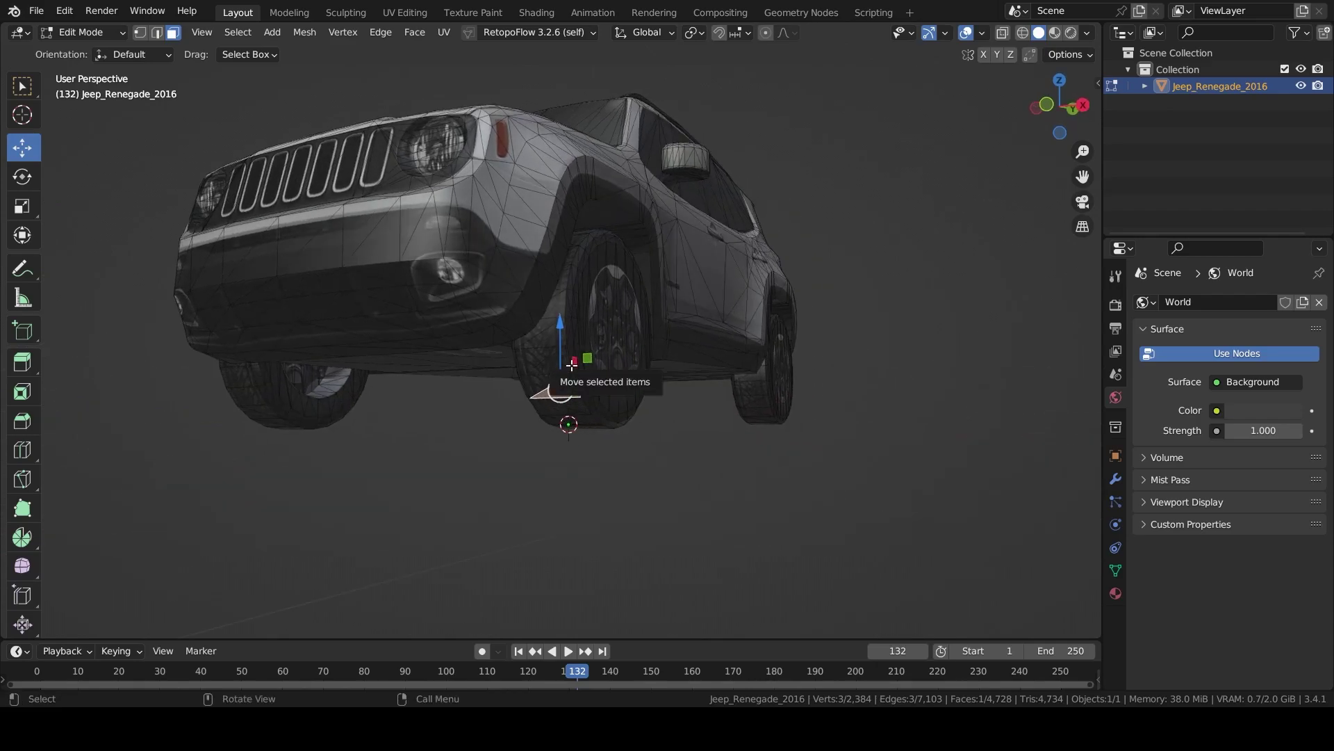
left_click(684, 503)
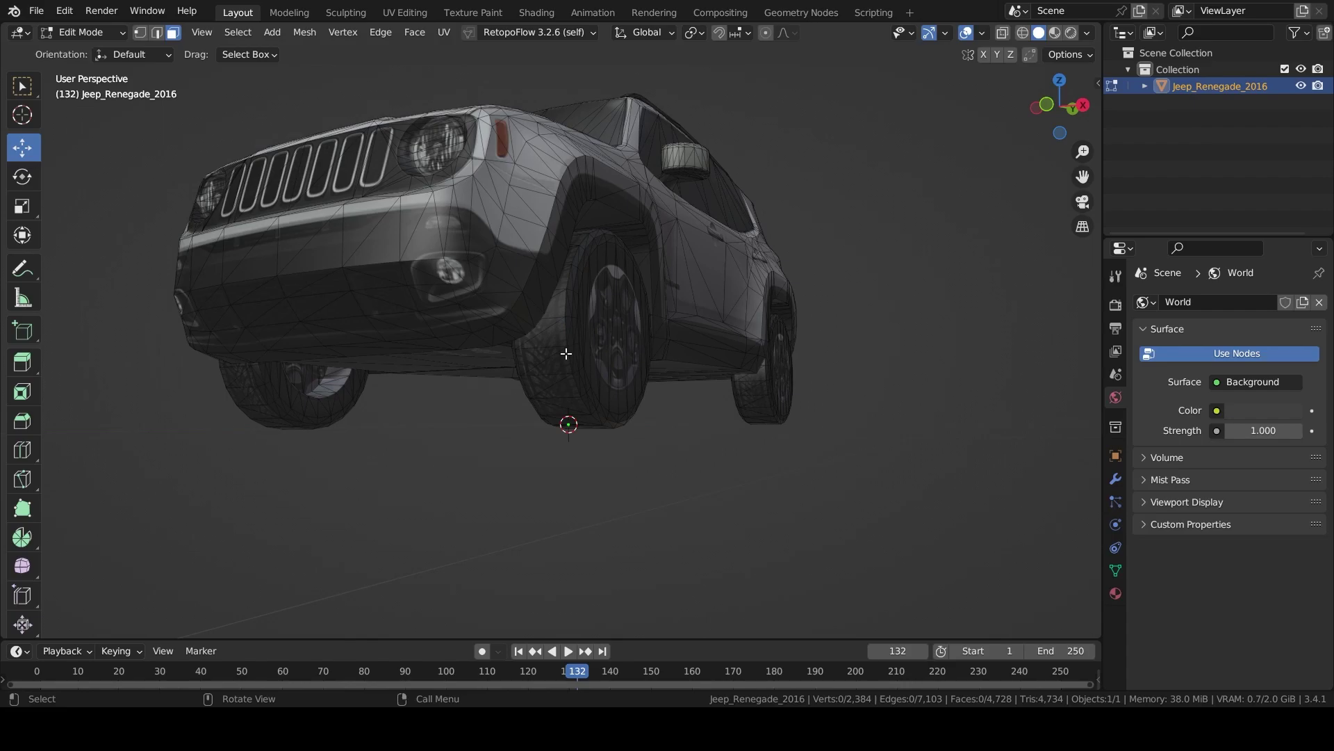
Pick the linked geometry of all four wheels with L (768 vertices).
key("l")
middle_click_drag(566, 353, 462, 386)
key("l")
key("l")
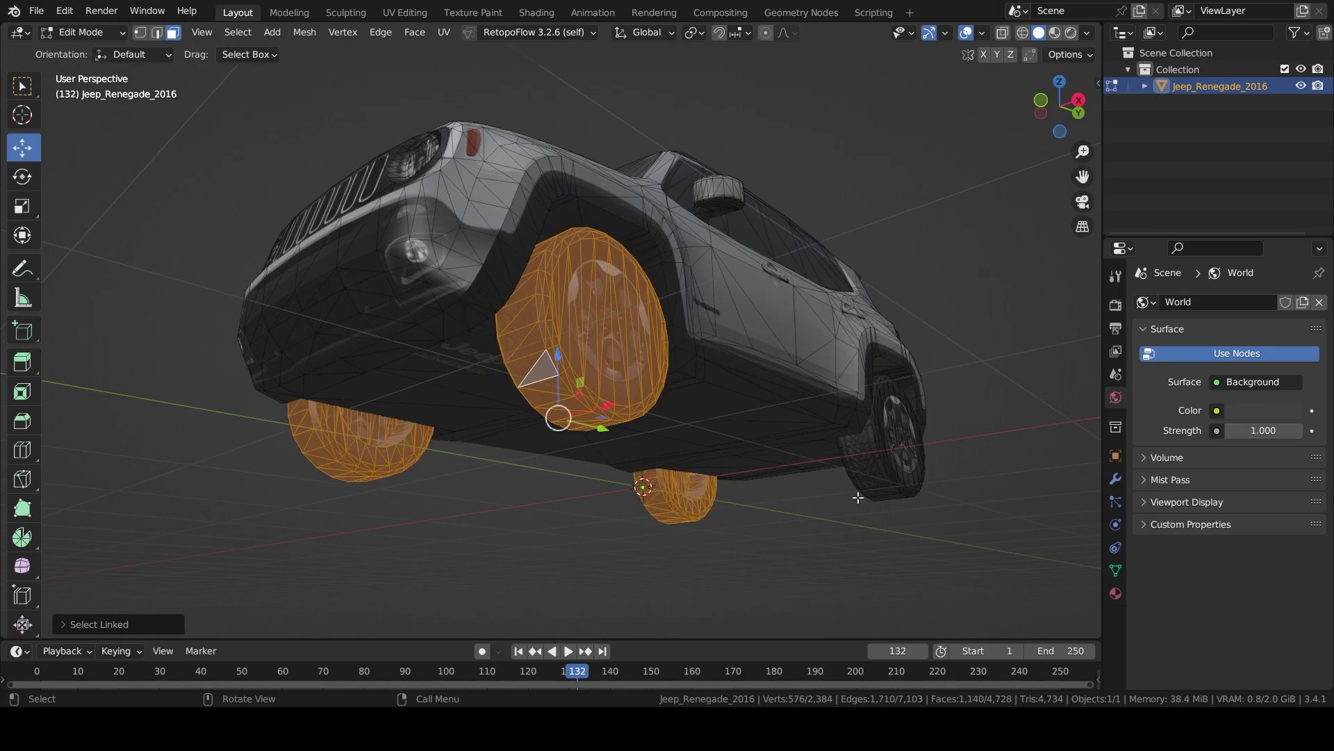
key("l")
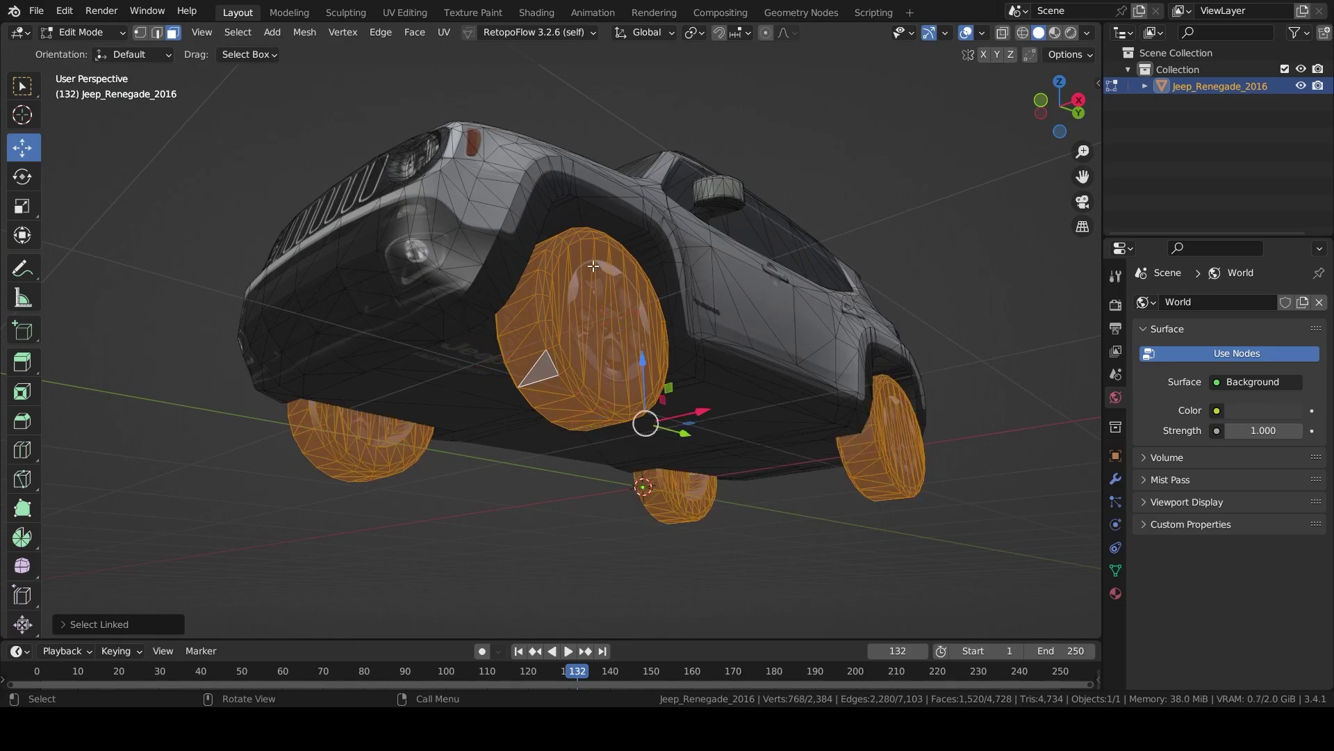
middle_click_drag(598, 269, 646, 414)
Separate the selected wheels into their own object and return to Object Mode.
key("p")
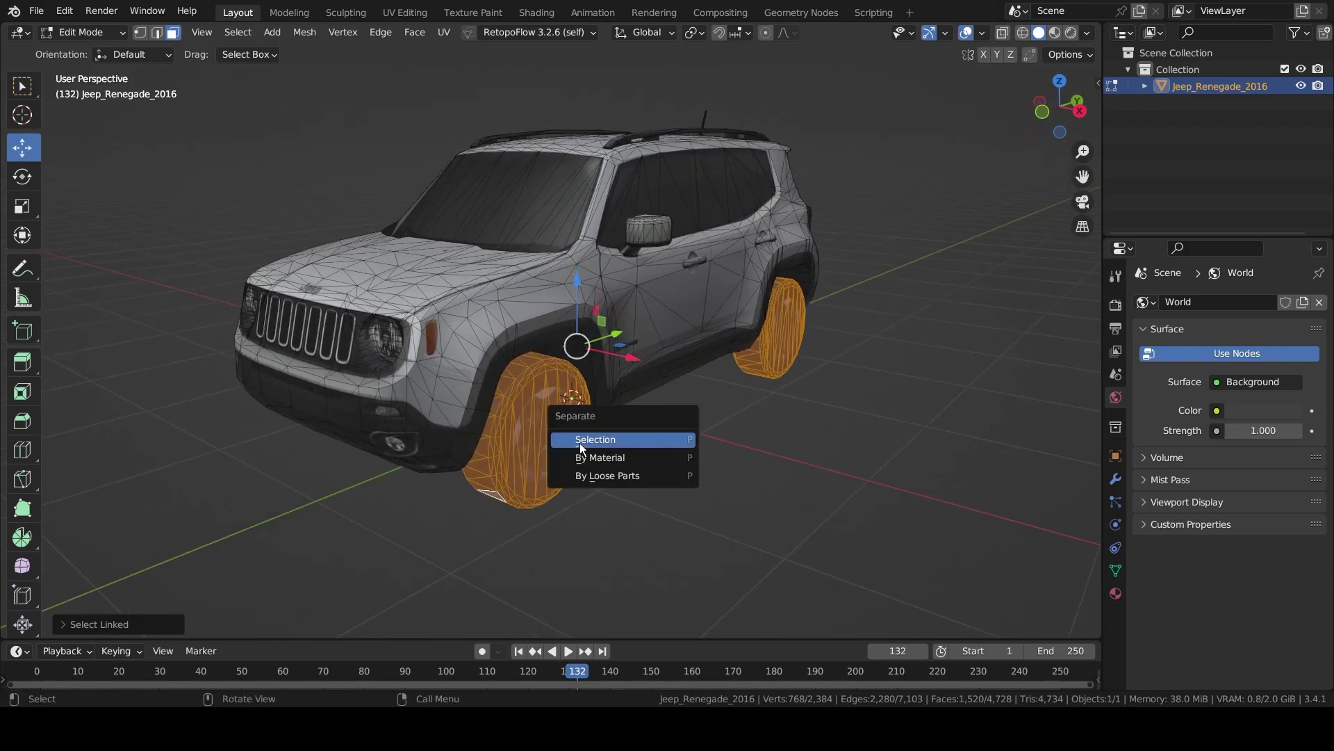
key("Escape")
middle_click_drag(633, 438, 405, 220)
middle_click_drag(690, 234, 582, 385)
key("p")
left_click(574, 391)
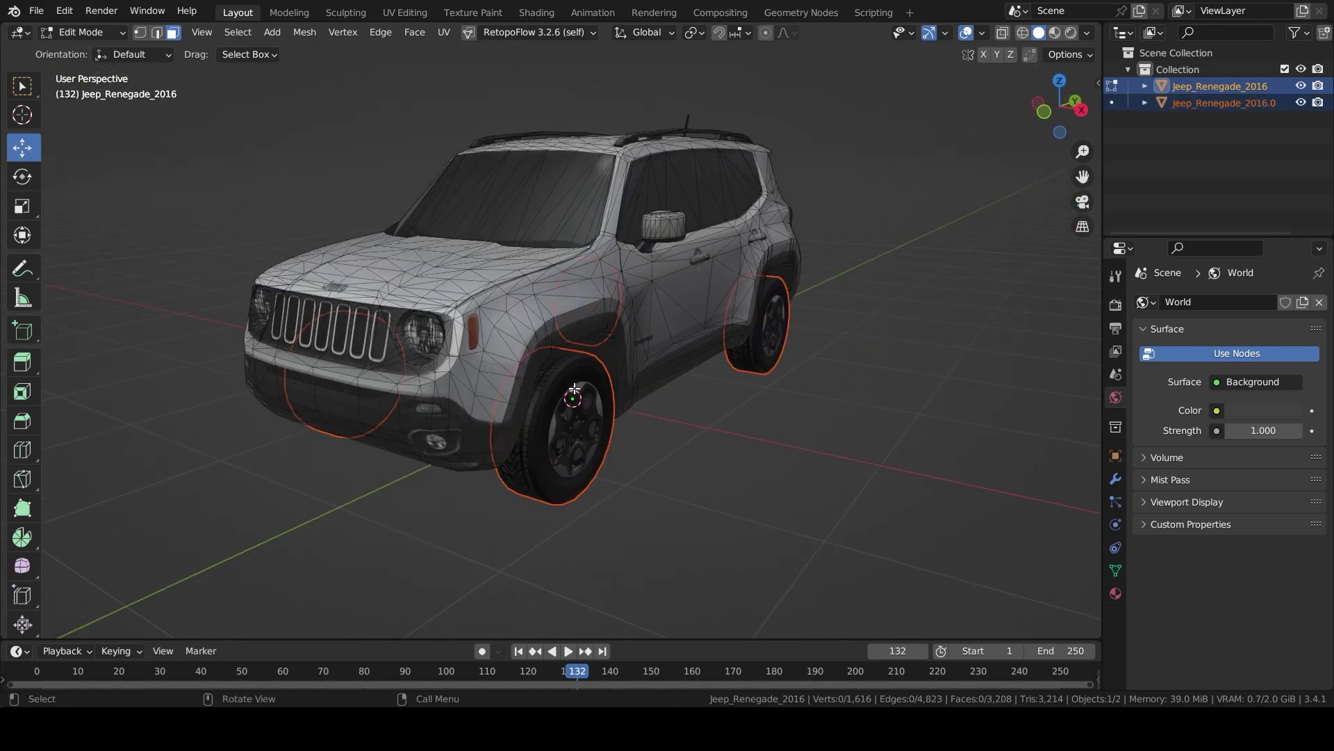
key("Tab")
Deselect everything and select the new wheels object Jeep_Renegade_2016.001.
key("alt+a")
middle_click_drag(695, 420, 635, 302)
left_click(516, 388)
Select all of the wheels object's geometry and separate it by loose parts into four wheels.
left_click(654, 335)
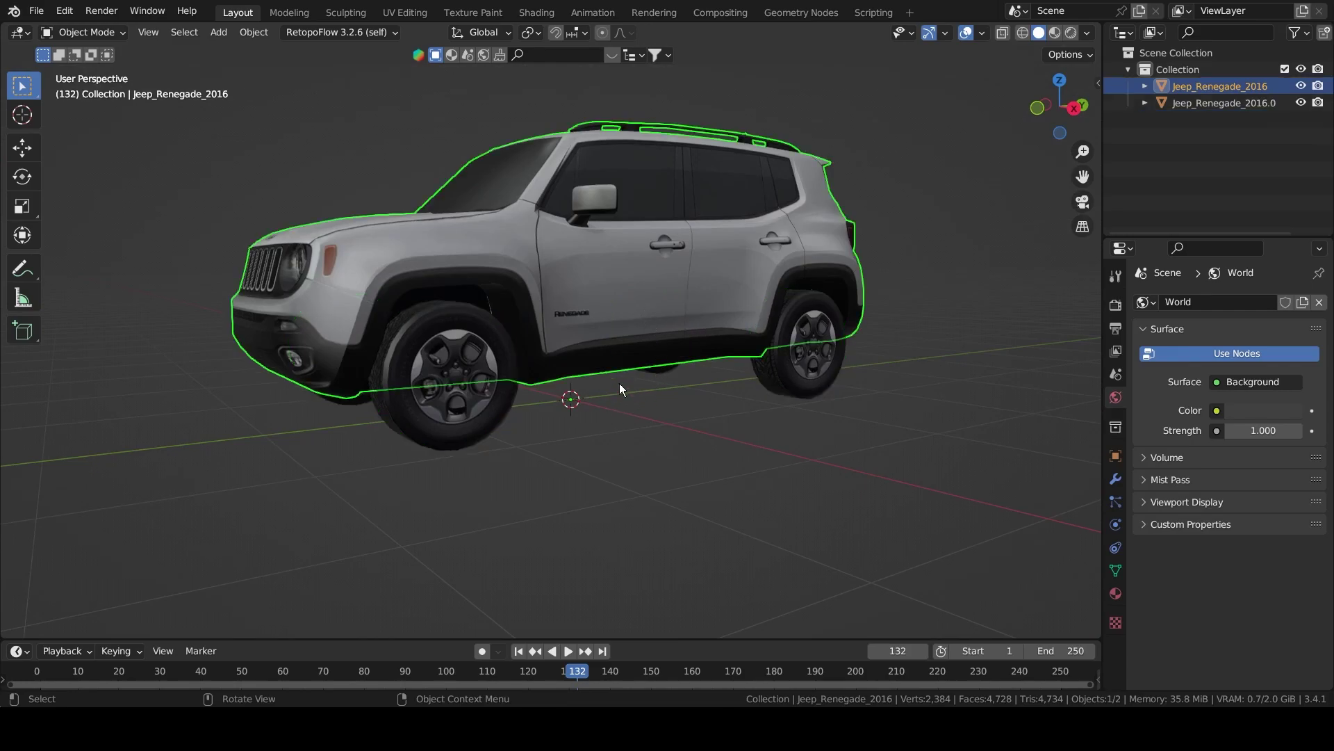
middle_click_drag(624, 372, 504, 301)
left_click(503, 299)
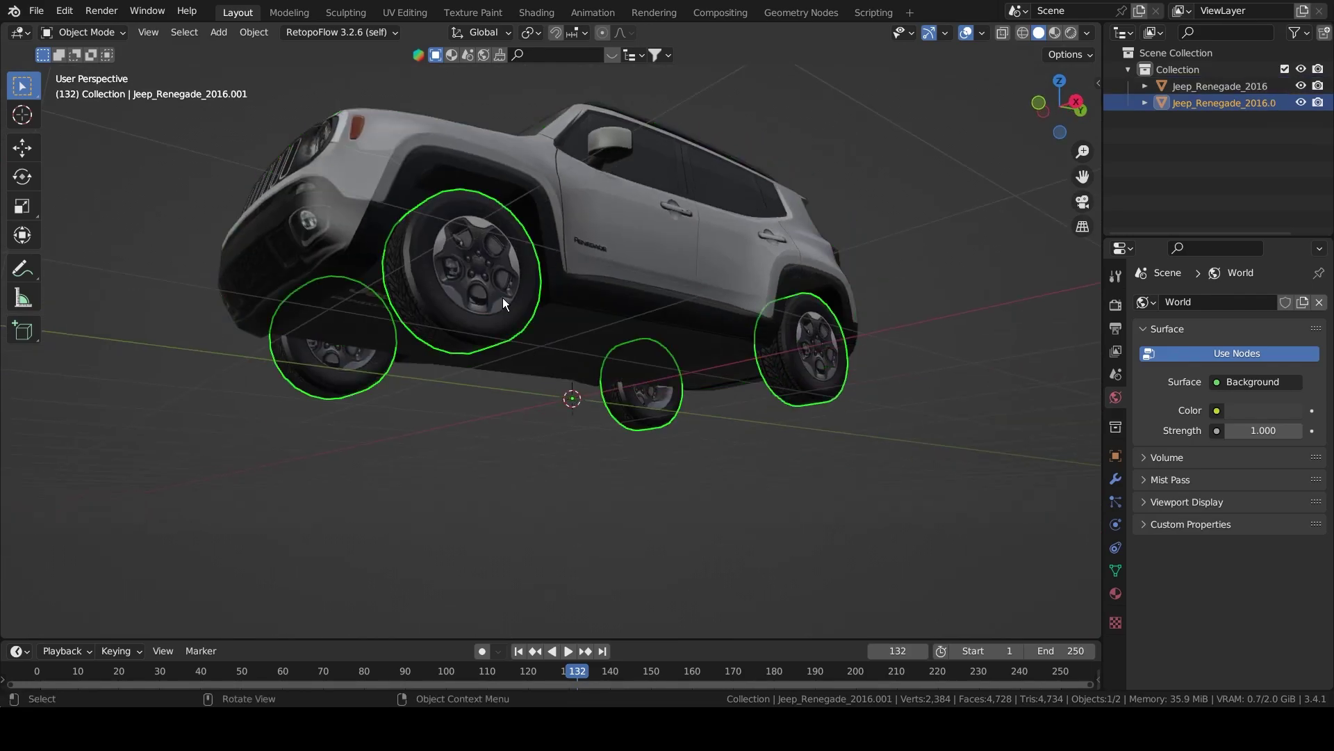
key("Tab")
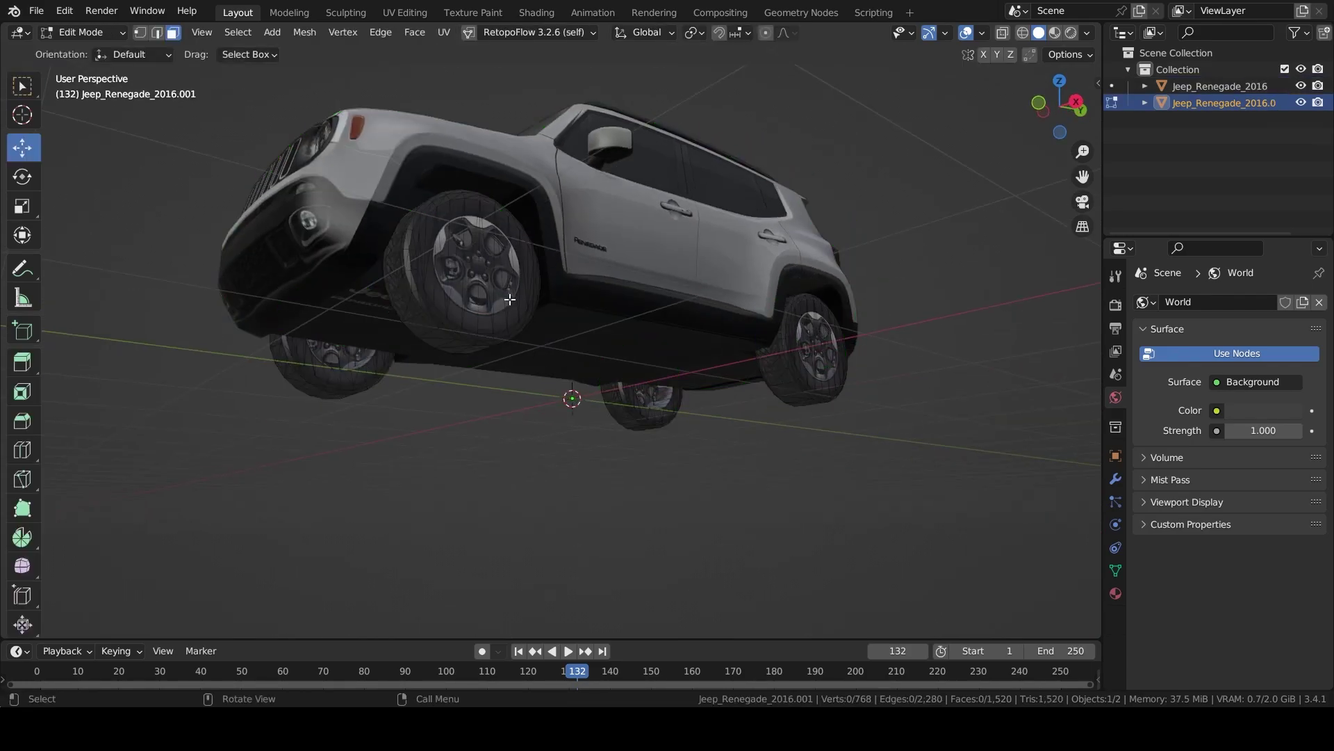
middle_click_drag(576, 420, 344, 332)
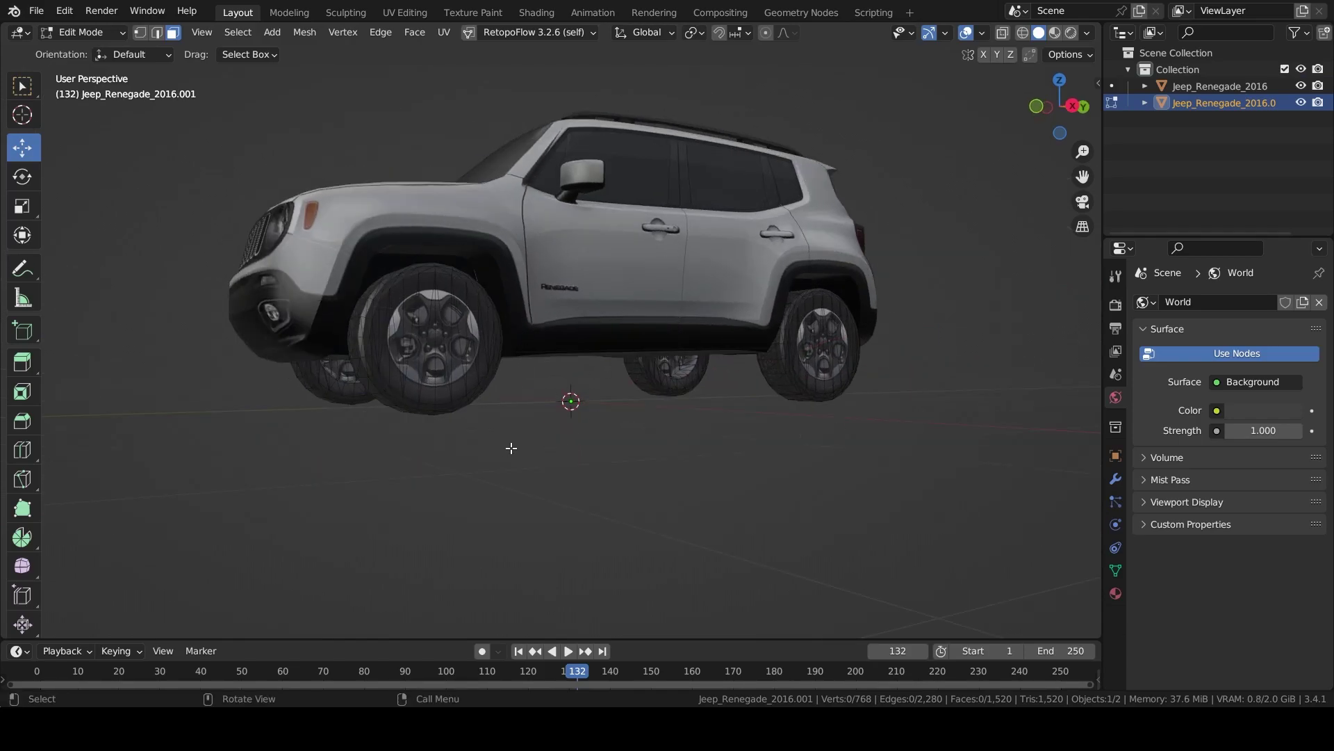
key("a")
middle_click_drag(512, 447, 533, 414)
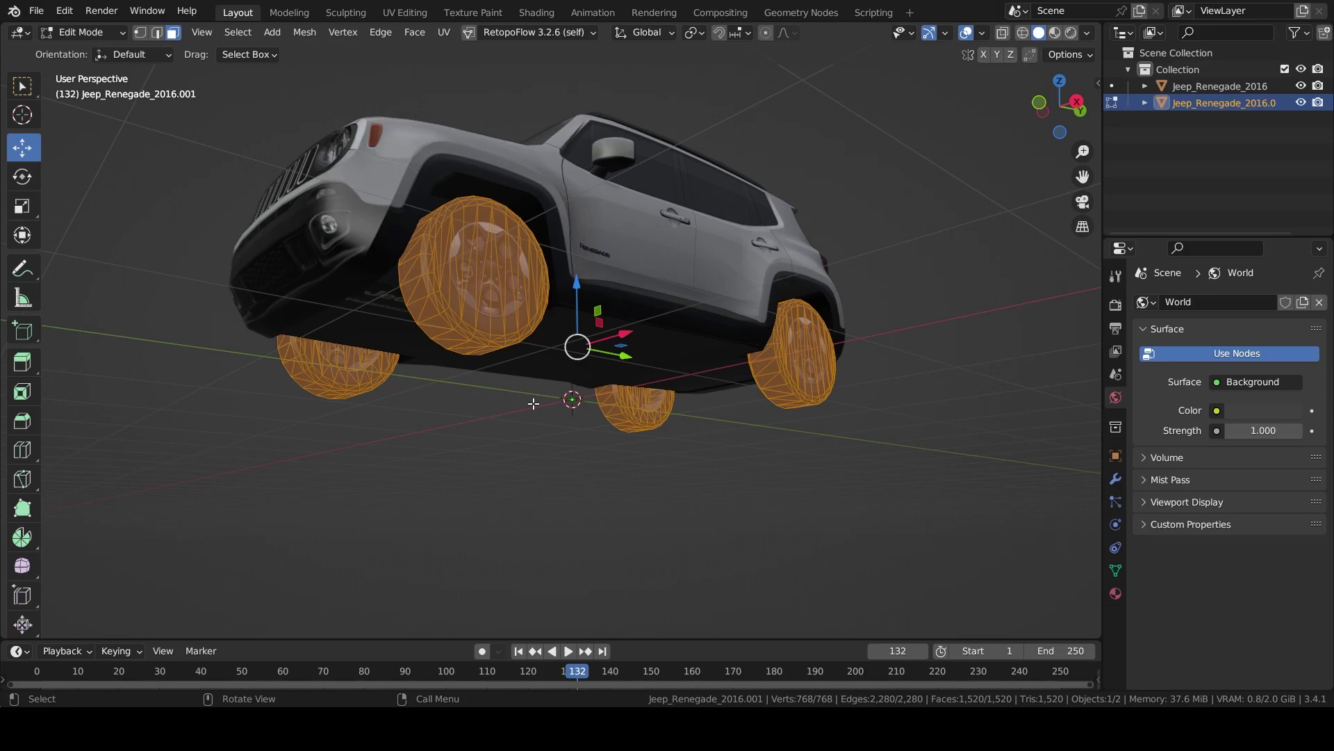
key("p")
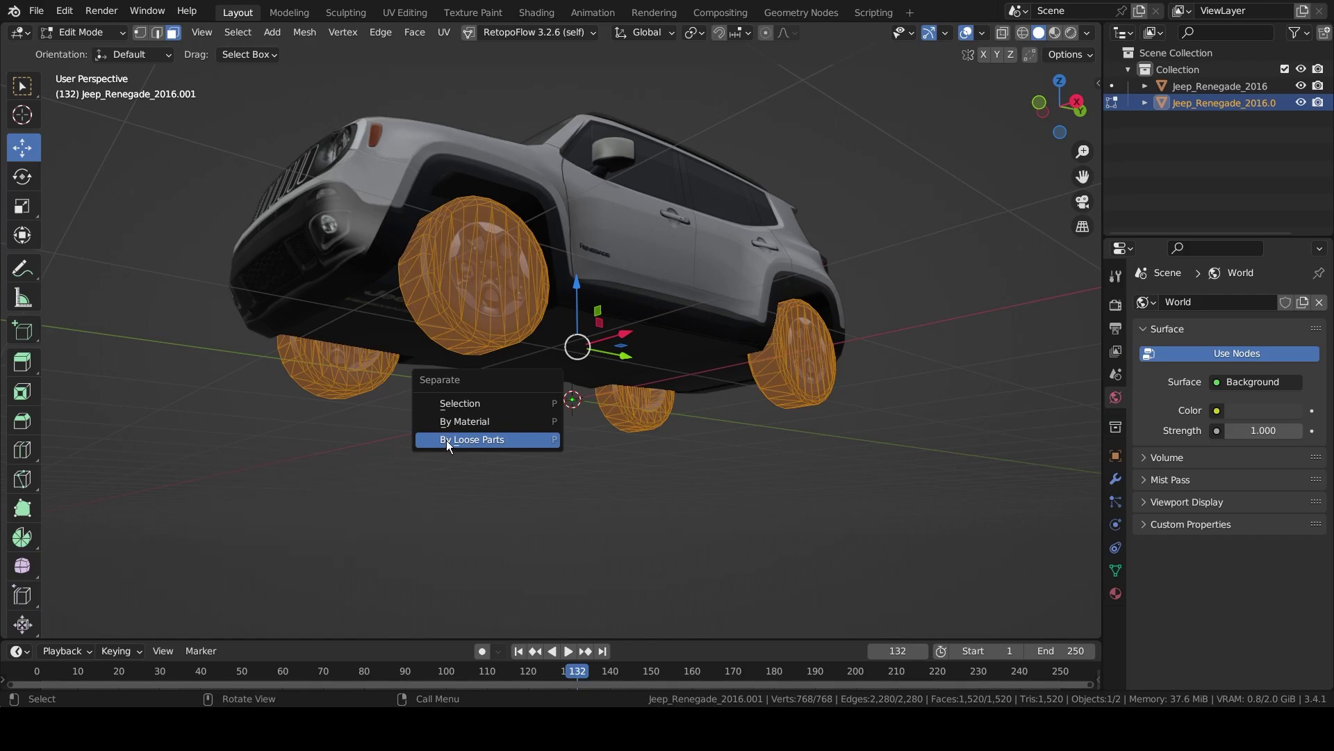
left_click(487, 439)
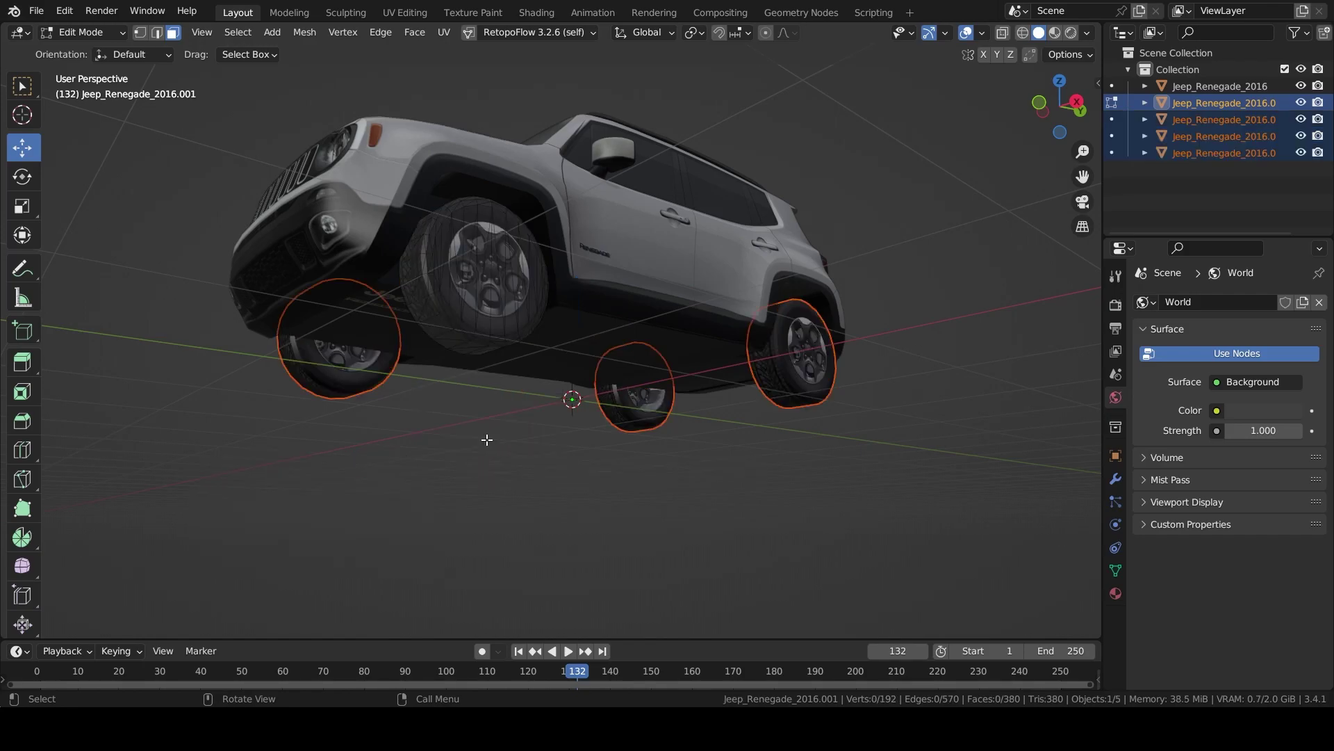
middle_click_drag(491, 384, 488, 444)
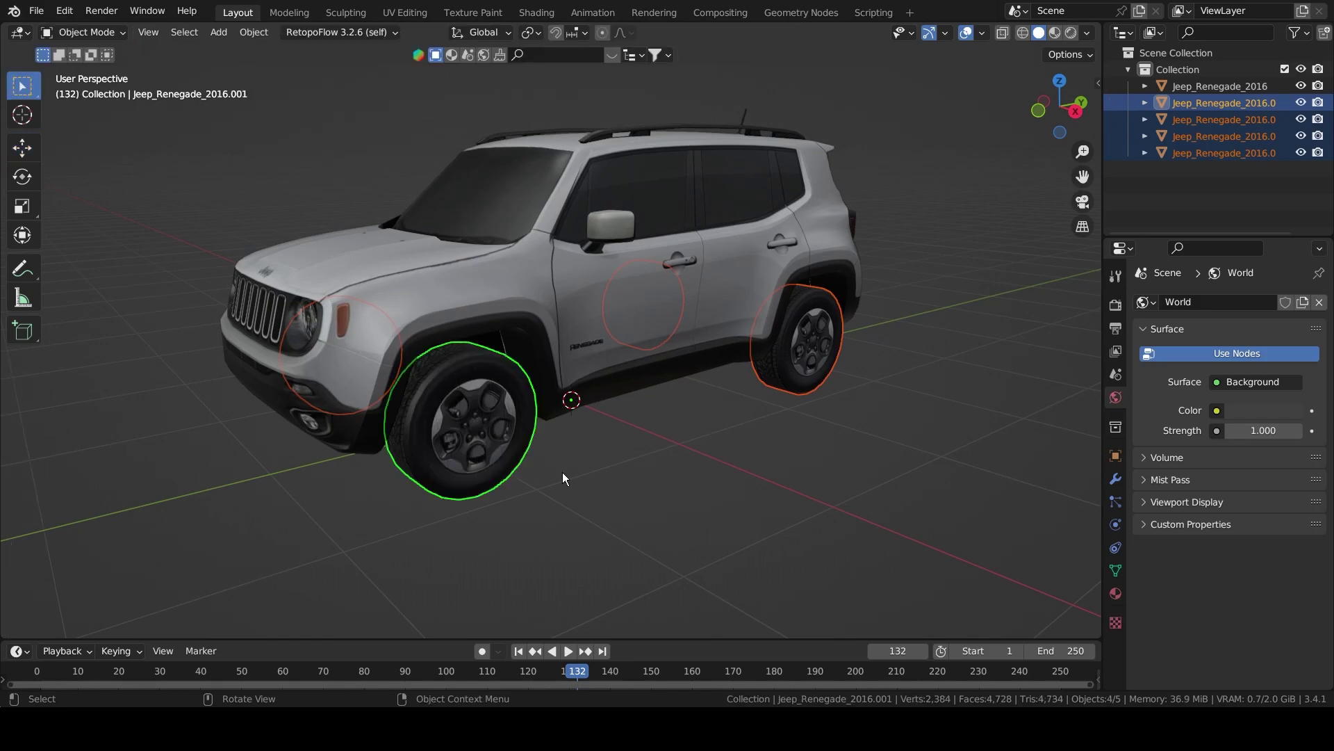
Return to Object Mode and select all four wheel objects.
key("Tab")
middle_click_drag(577, 472, 585, 429)
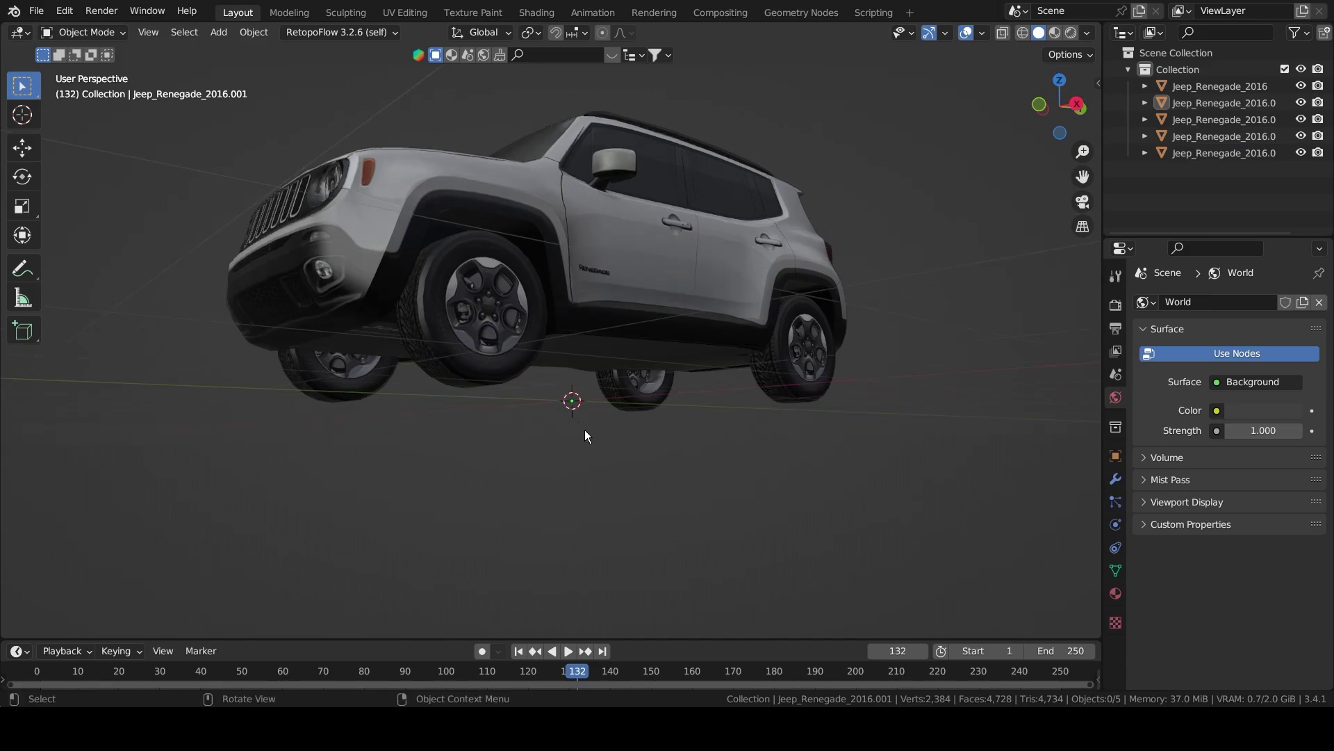
left_click(506, 364)
left_click(328, 397)
left_click(640, 391)
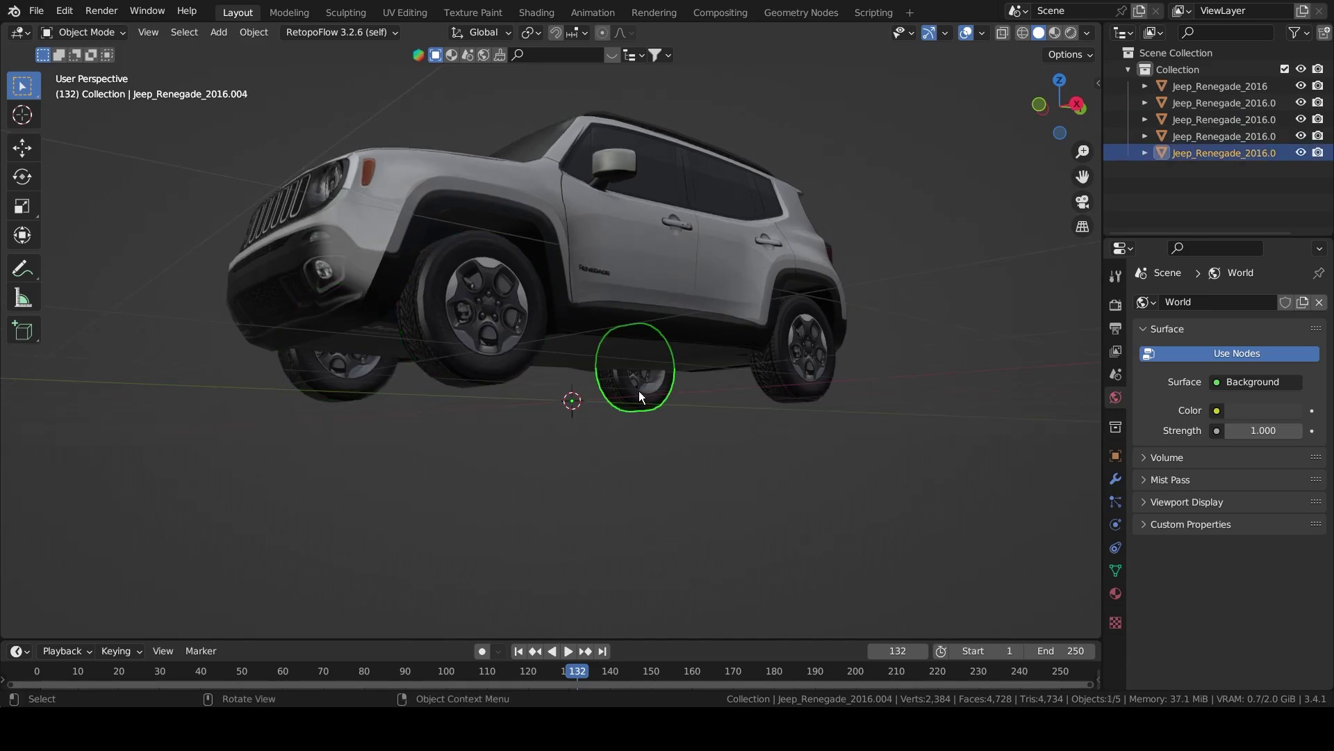
left_click(831, 365, "shift")
middle_click_drag(684, 406, 761, 468)
left_click(760, 469)
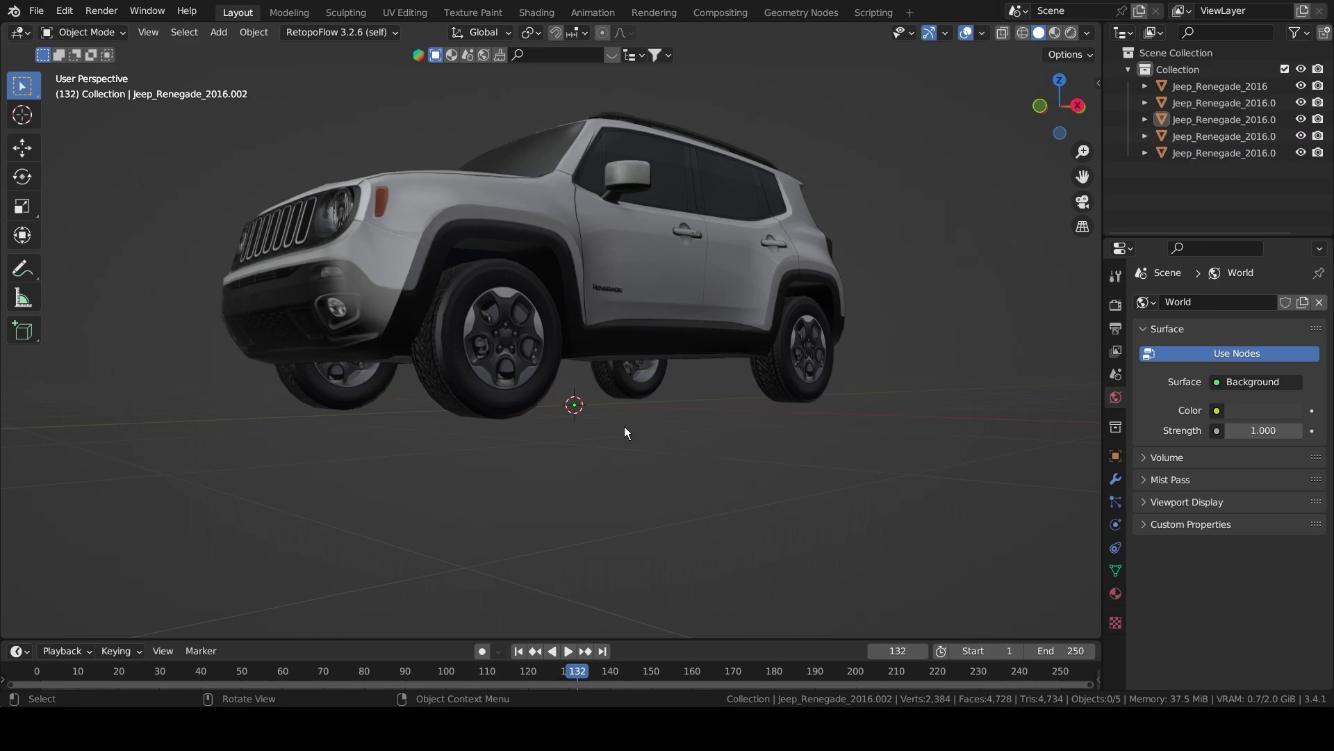
left_click(520, 336, "shift")
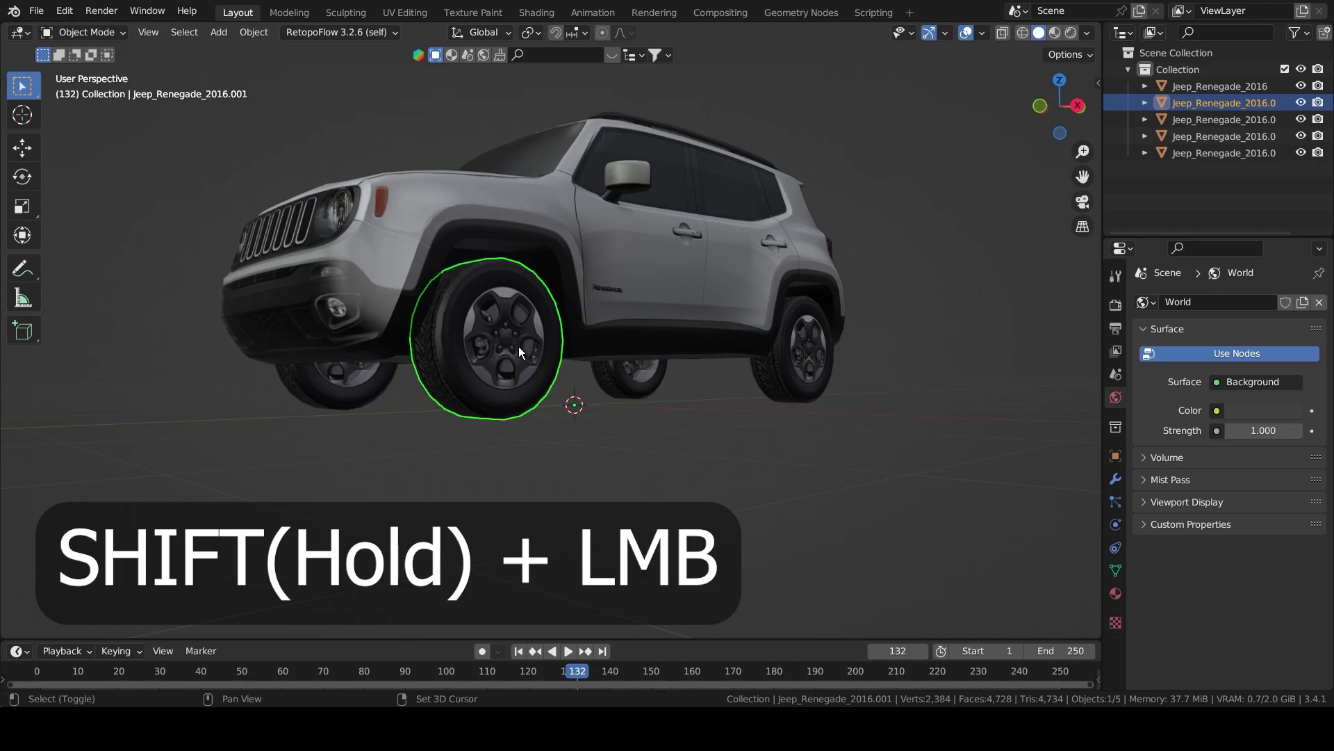
left_click(353, 380, "shift")
left_click(631, 384, "shift")
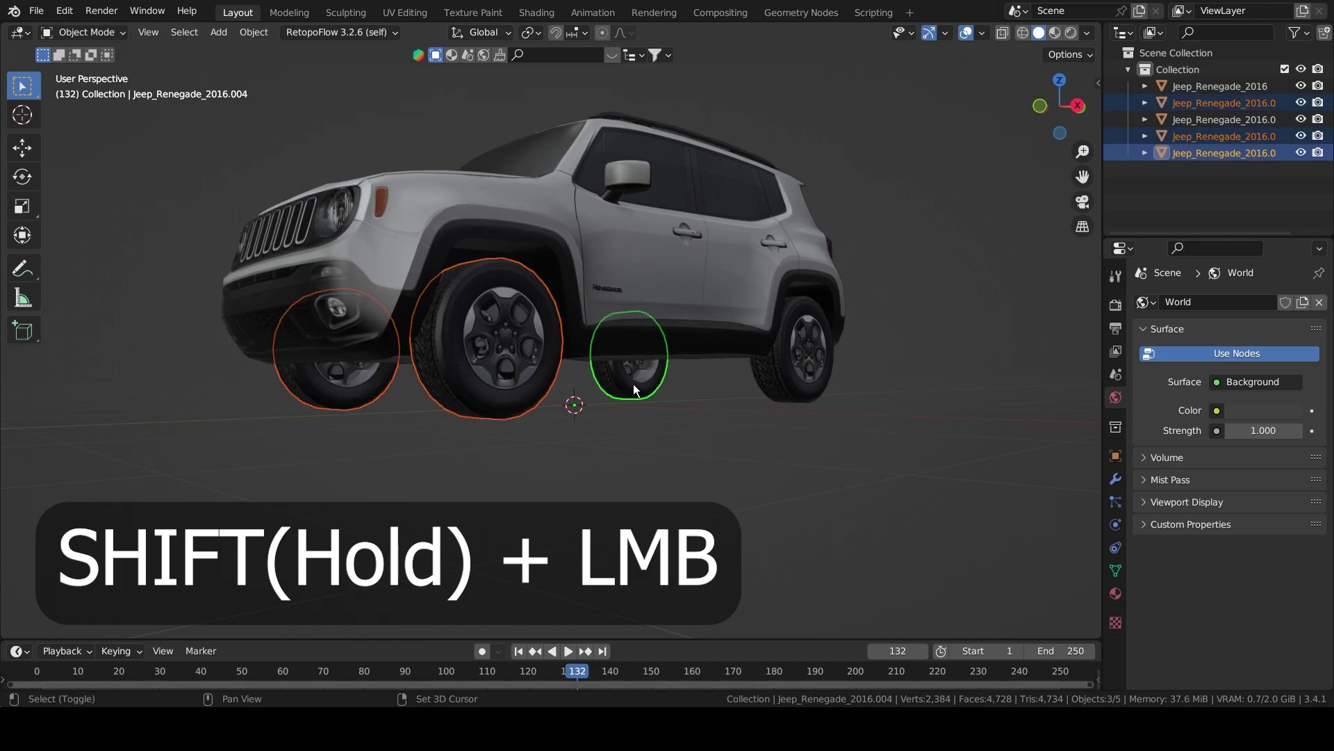
left_click(820, 388, "shift")
Set each selected wheel's origin to its own geometry, then deselect them.
mouse_move(627, 436)
middle_mouse_down()
mouse_move(515, 442)
mouse_move(544, 460)
mouse_move(643, 433)
middle_mouse_up()
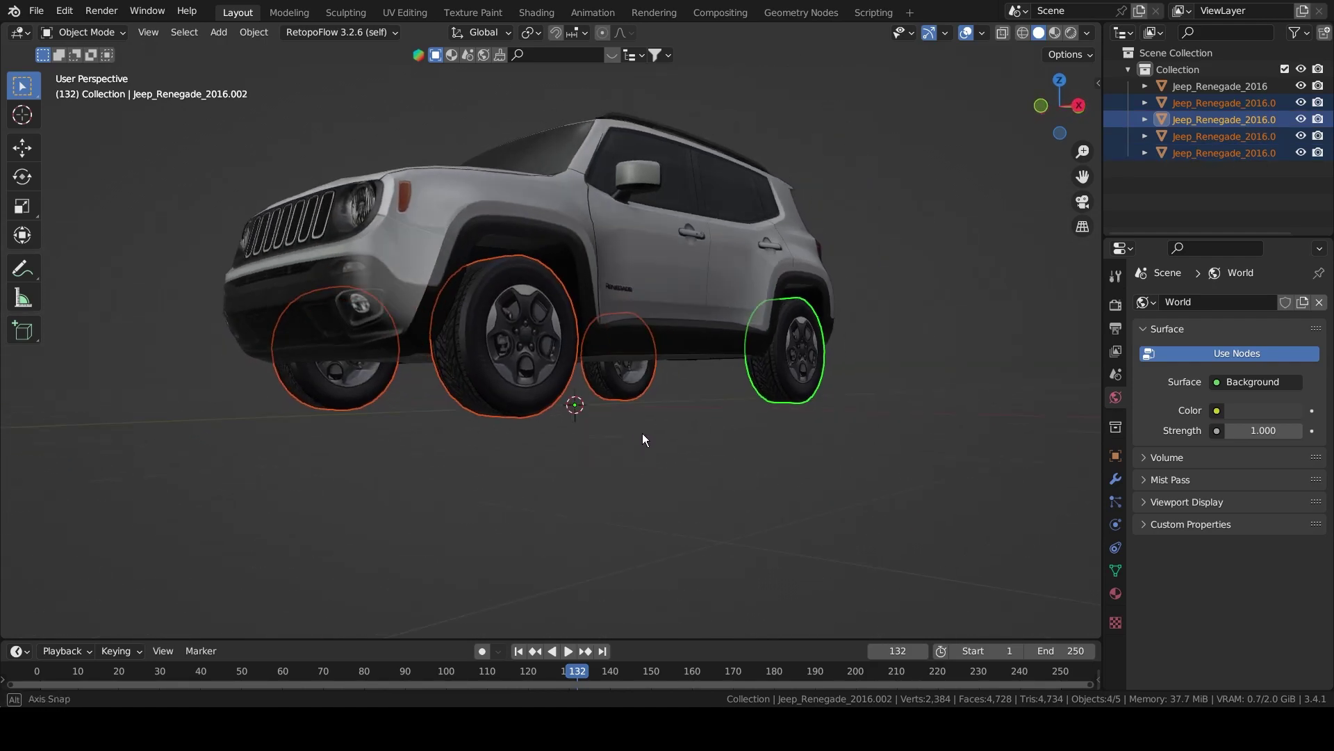
right_click(607, 405)
mouse_move(520, 464)
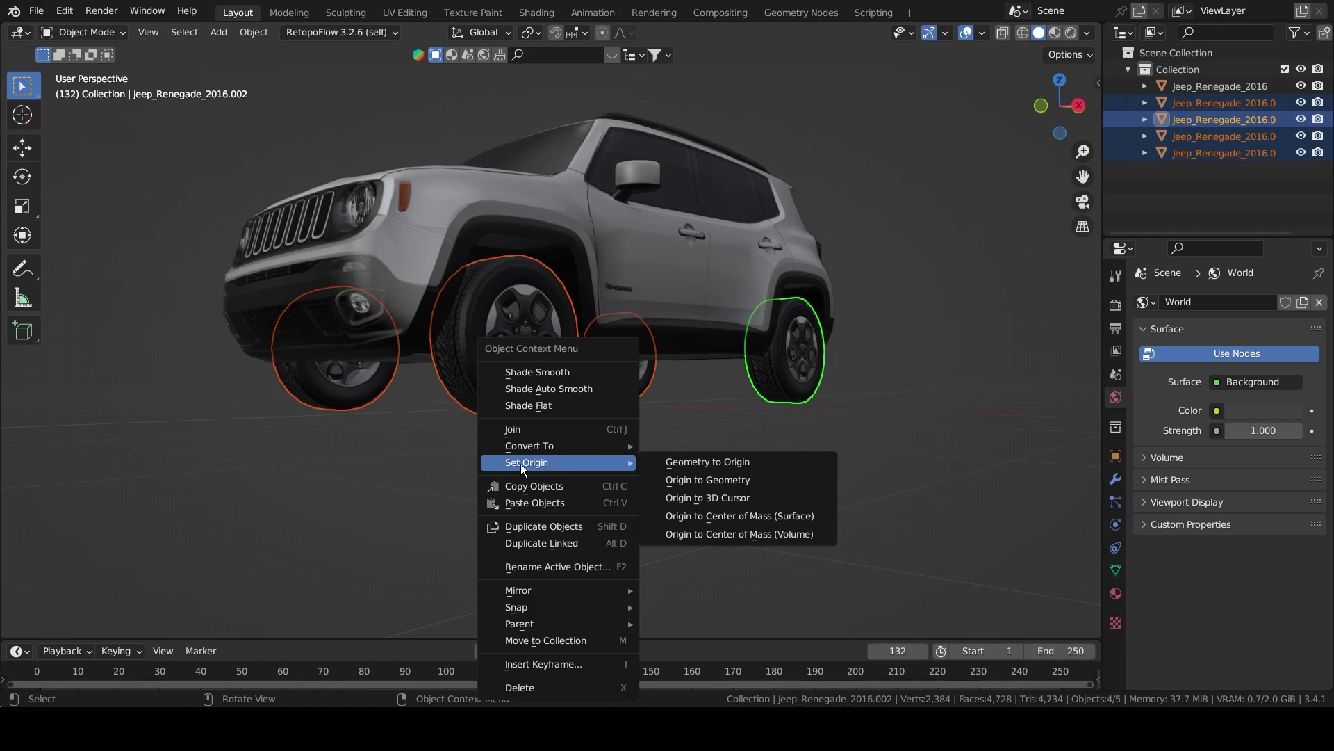
left_click(674, 480)
left_click(655, 477)
middle_click_drag(536, 408, 423, 424)
Select the rear wheel Jeep_Renegade_2016.002 and undo a trial free rotation.
left_click(797, 396)
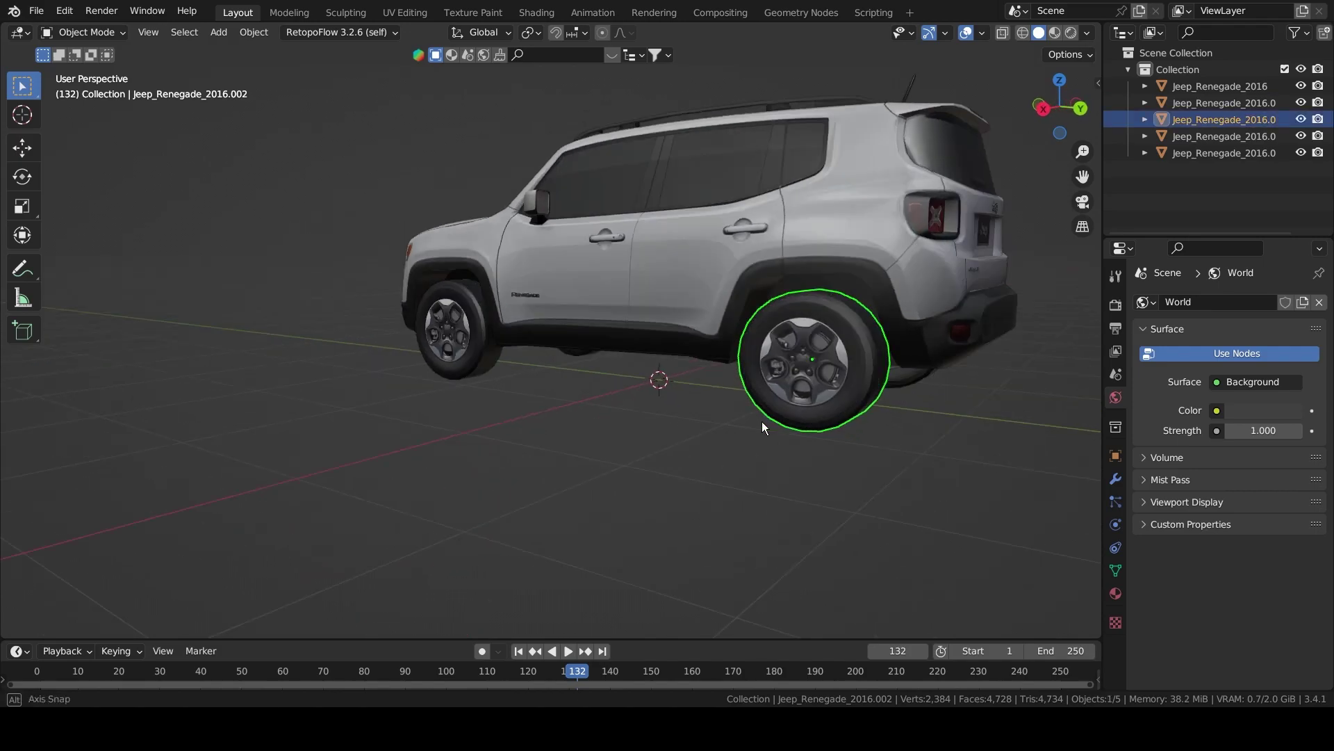
middle_click_drag(762, 421, 544, 321)
middle_click_drag(410, 307, 670, 308)
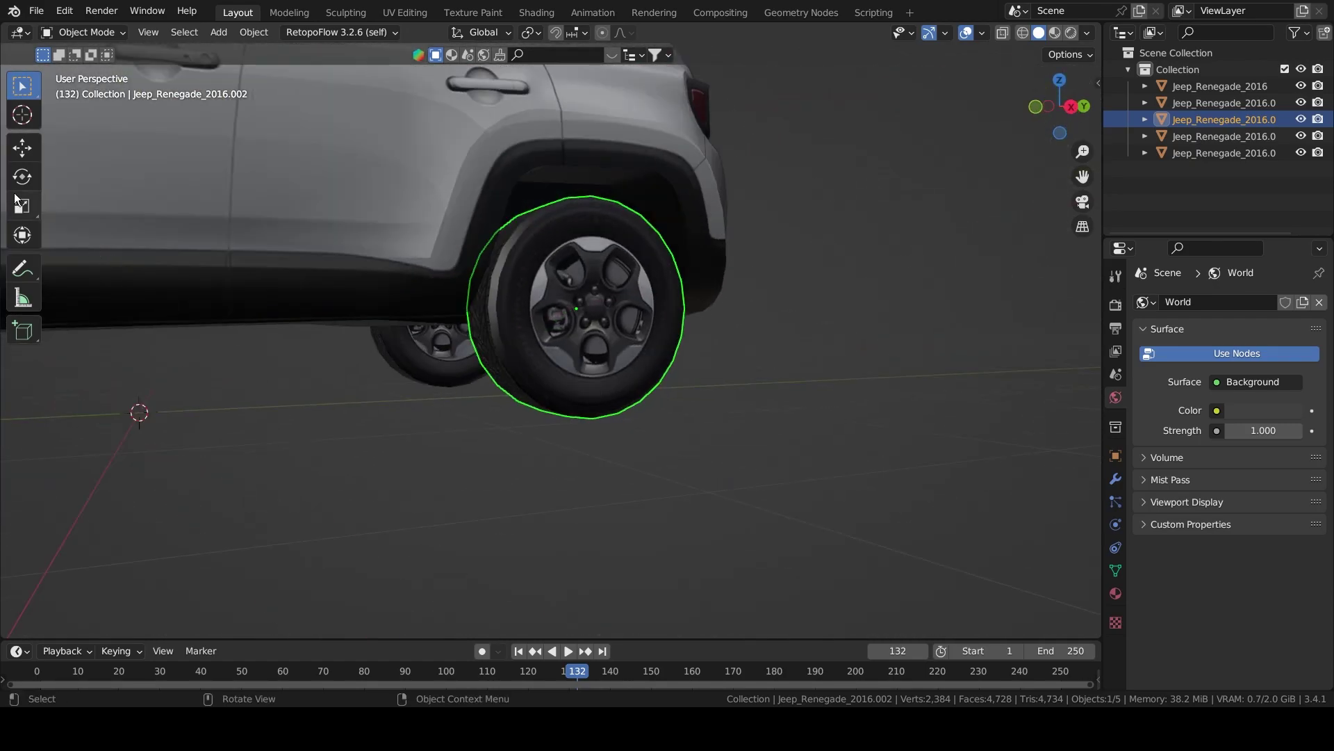
left_click(22, 148)
middle_click_drag(319, 250, 68, 132)
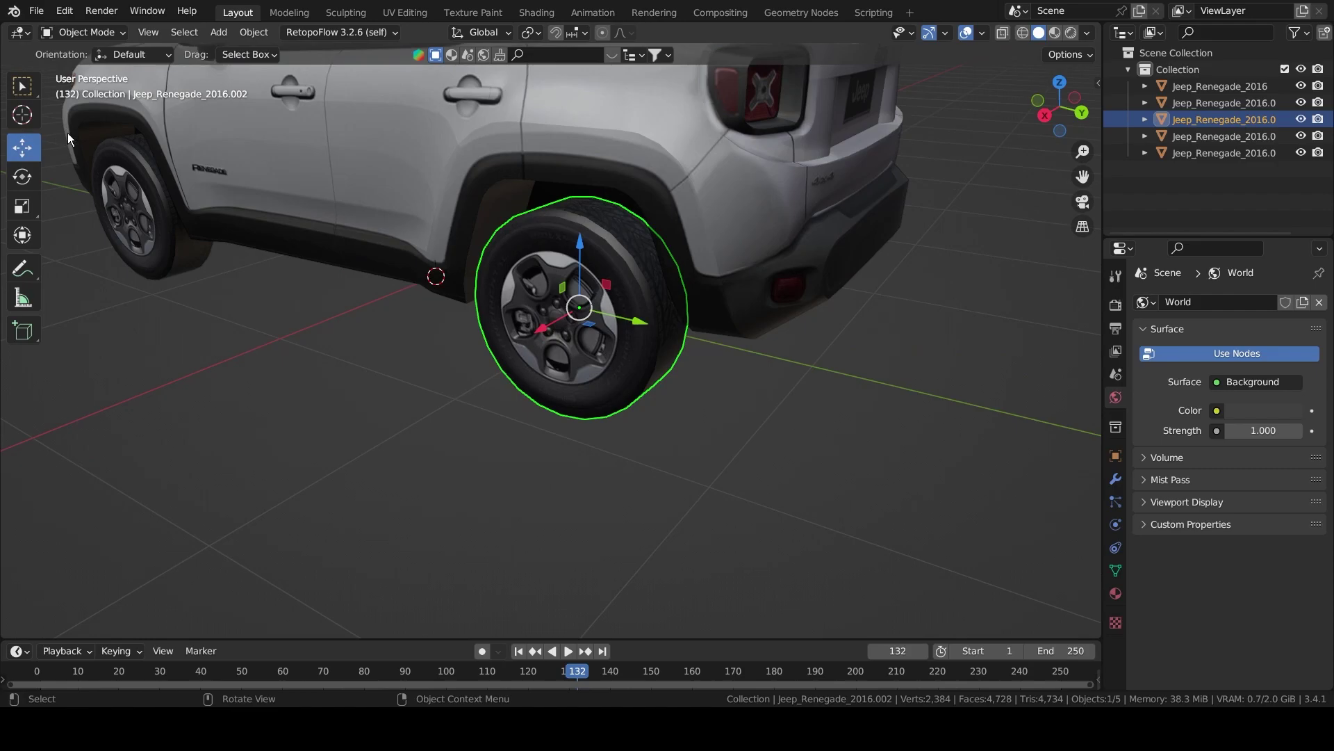
left_click(22, 176)
middle_click_drag(671, 389, 584, 344)
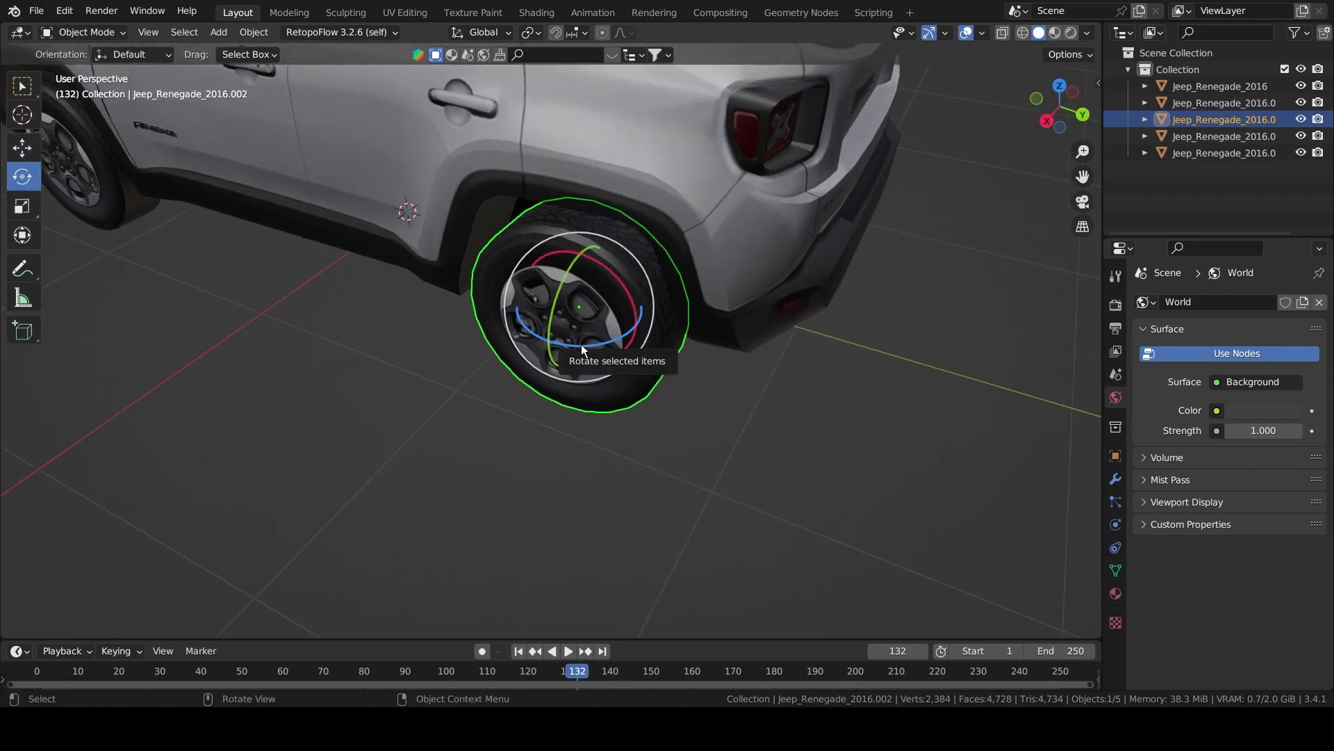
left_click_drag(576, 345, 551, 361)
key("ctrl+z")
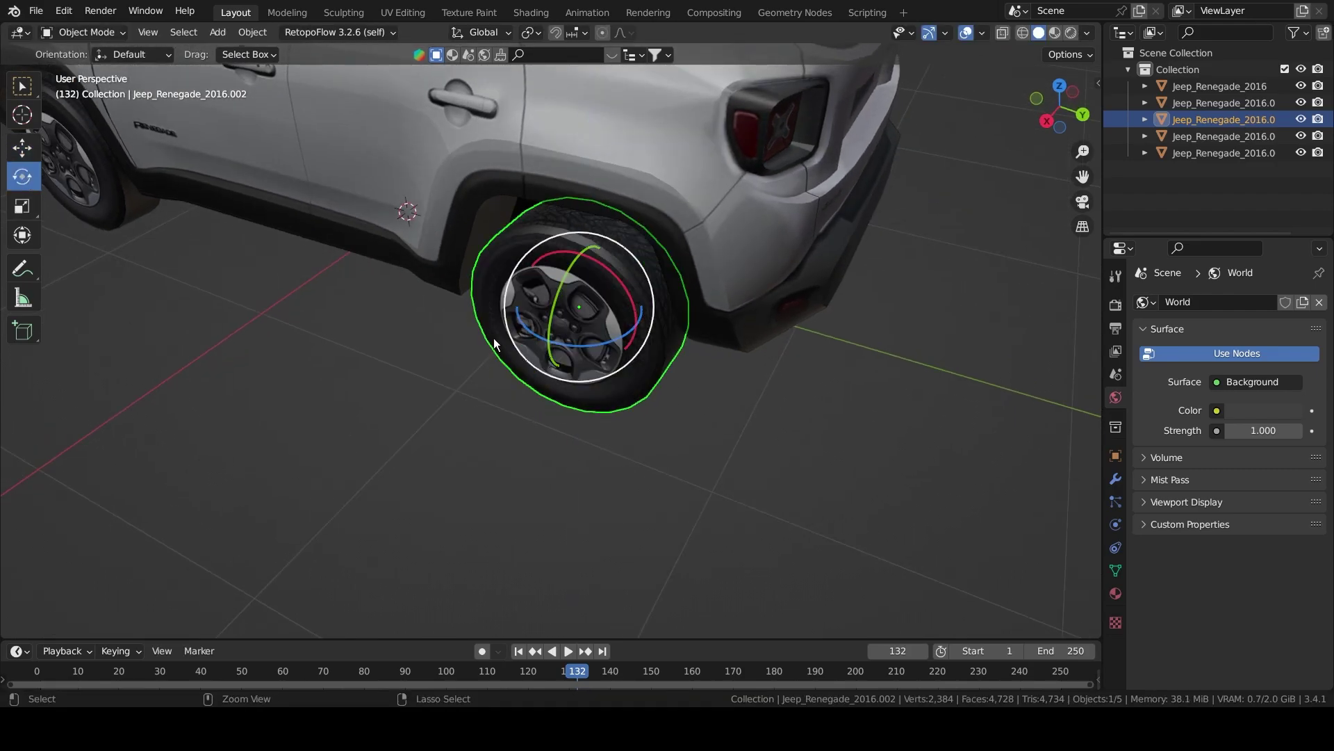
Rotate the rear wheel twice about global Z, ending with the Move tool active.
left_click(22, 149)
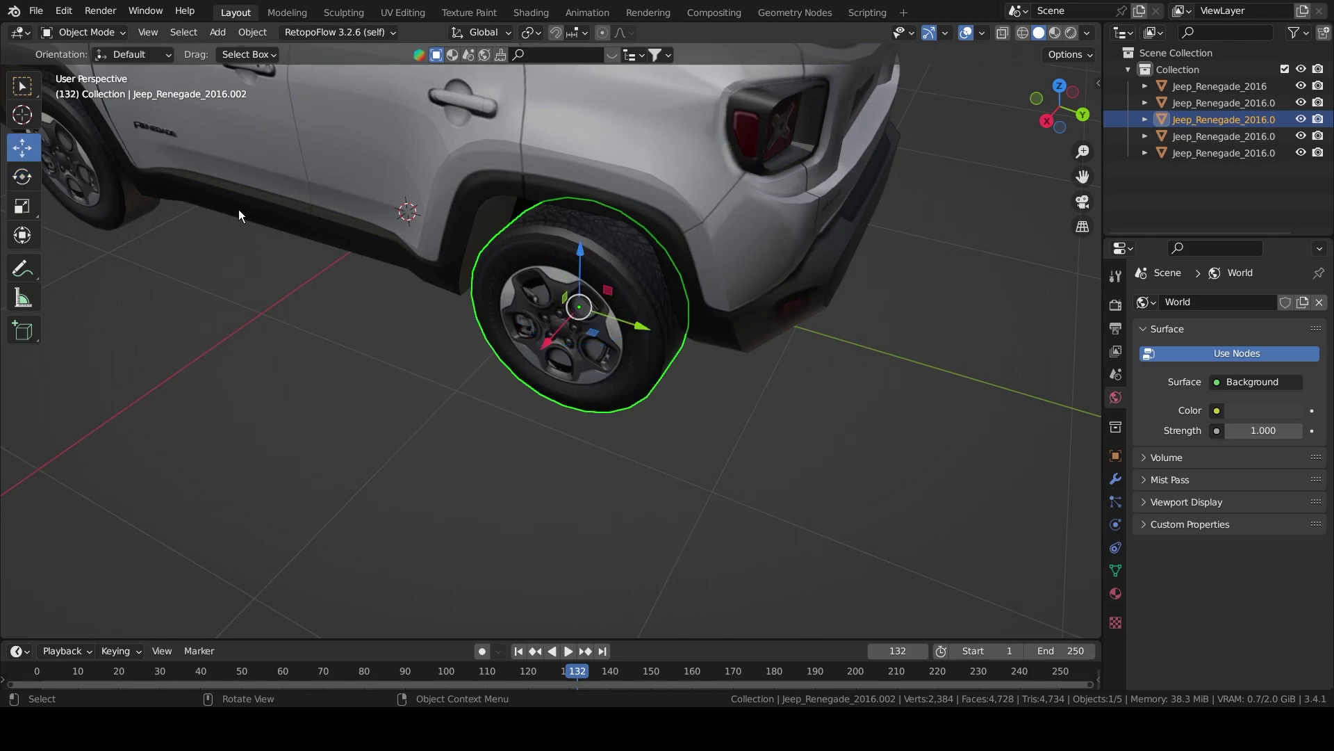
middle_click_drag(271, 227, 612, 376)
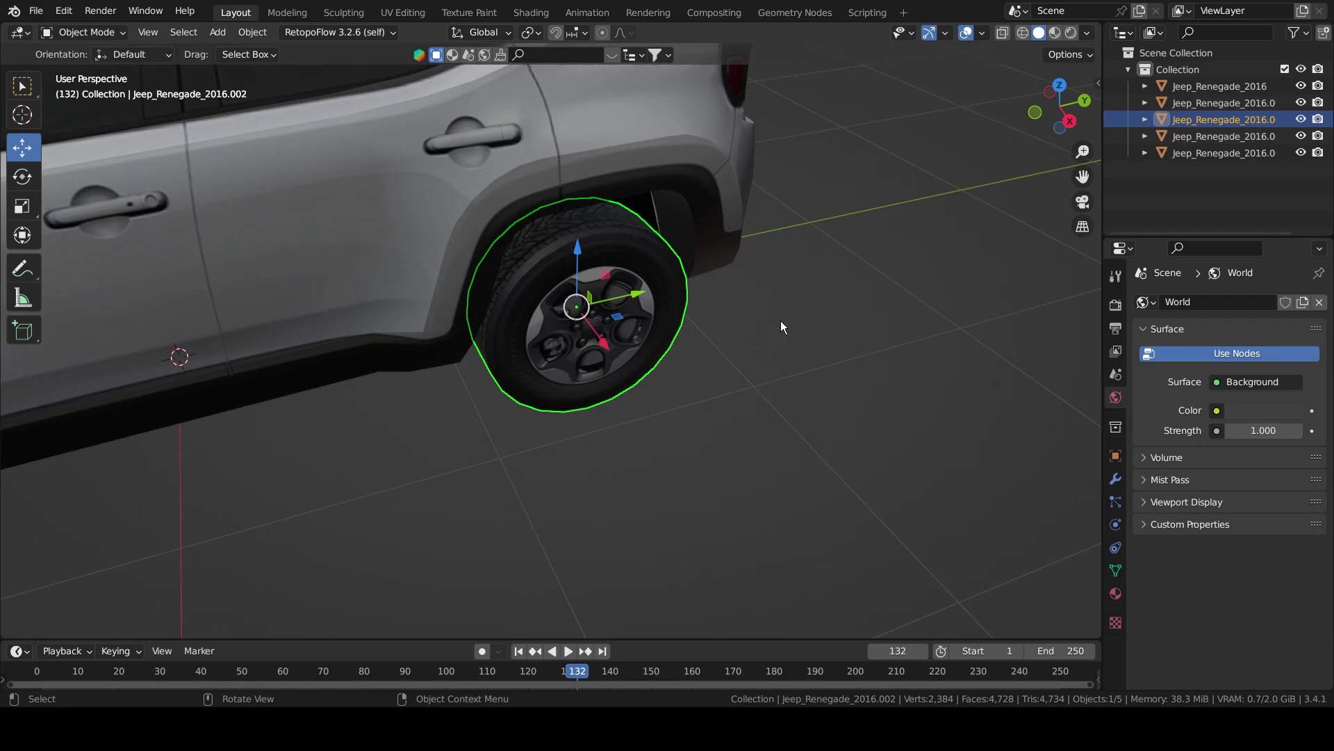
key("r")
key("z")
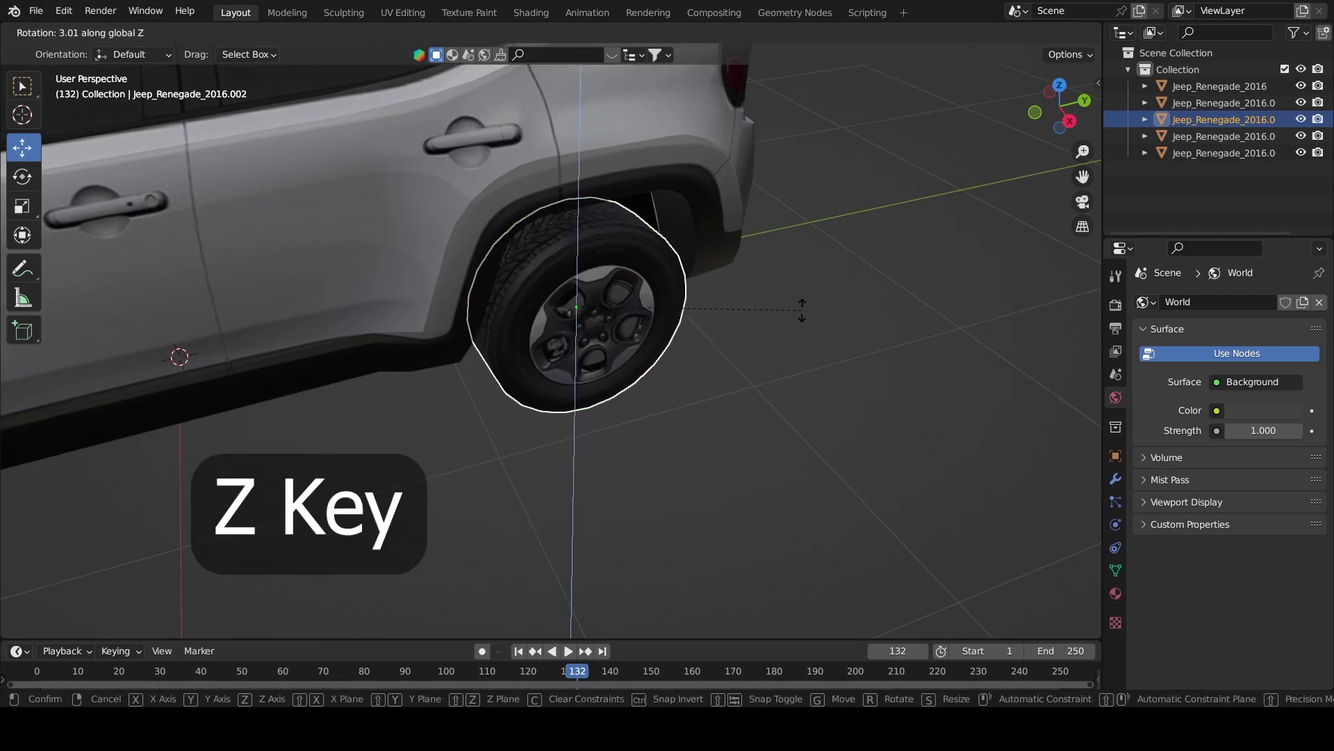
left_click(817, 371)
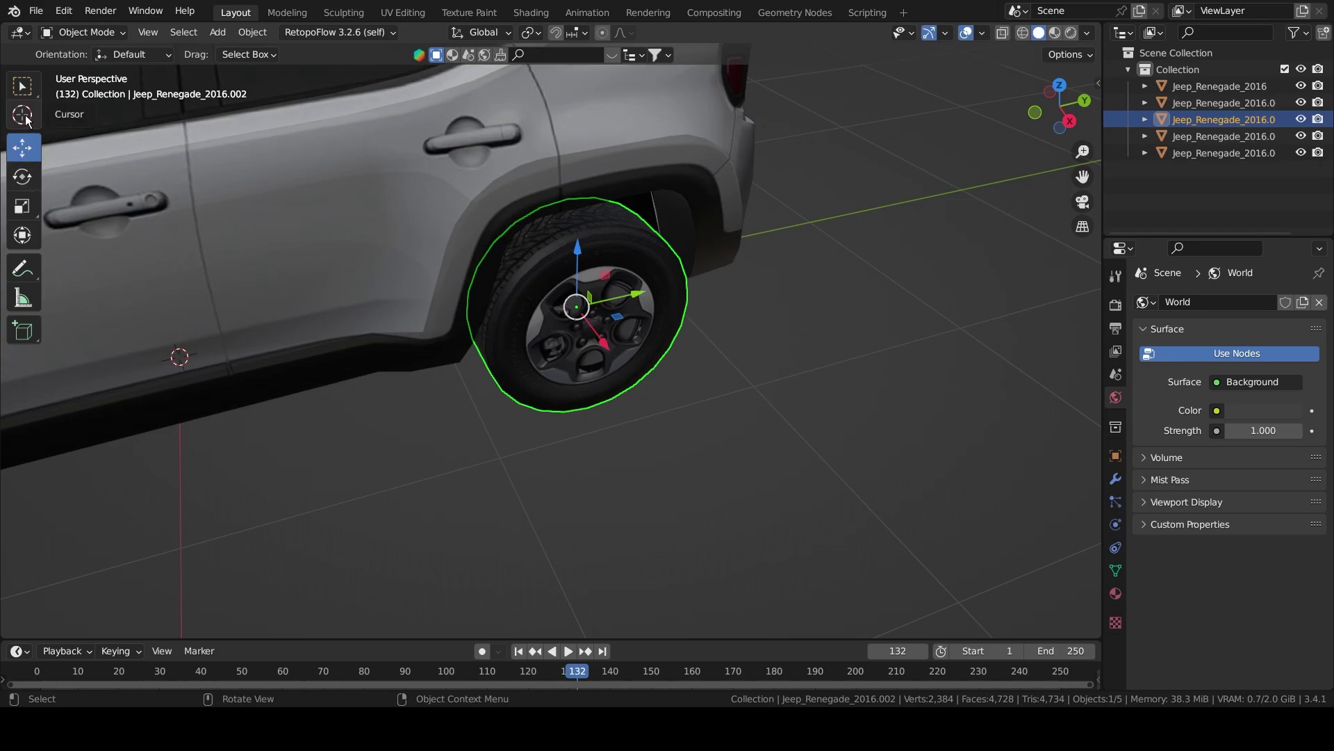
left_click(22, 86)
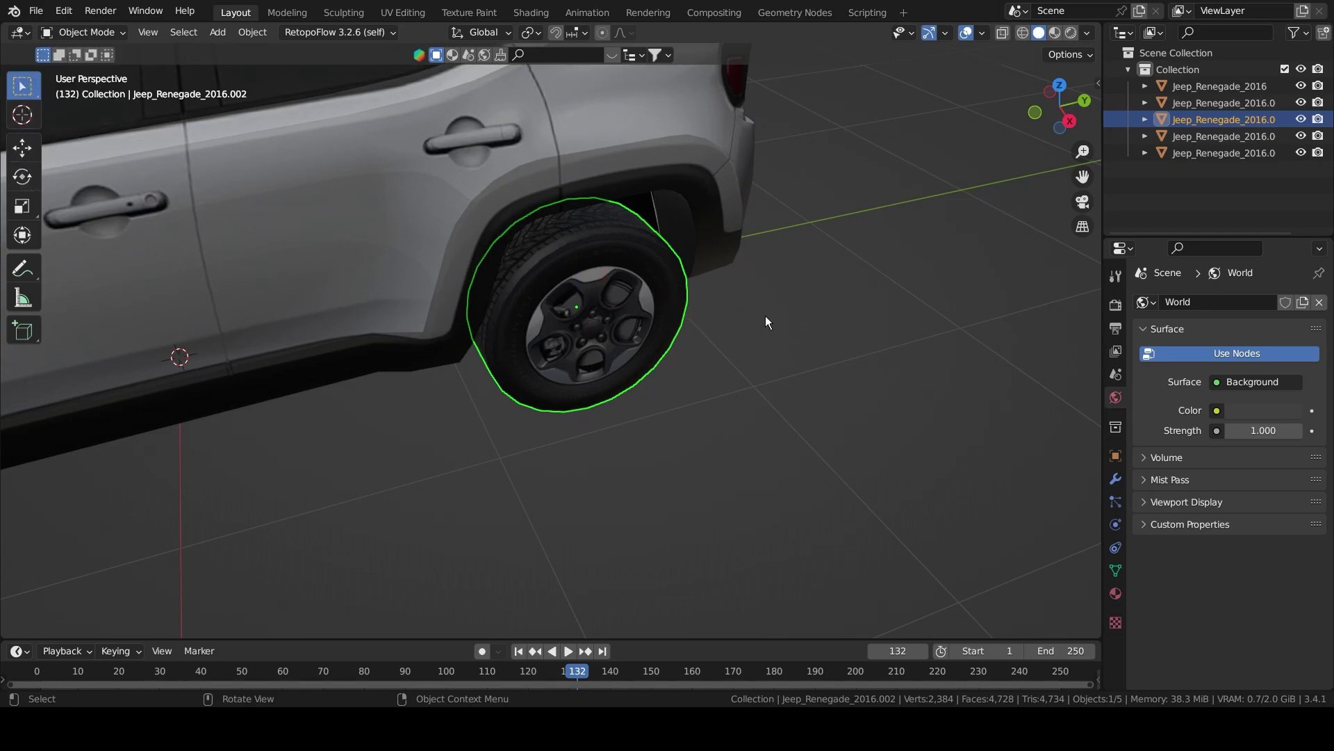
key("r")
key("z")
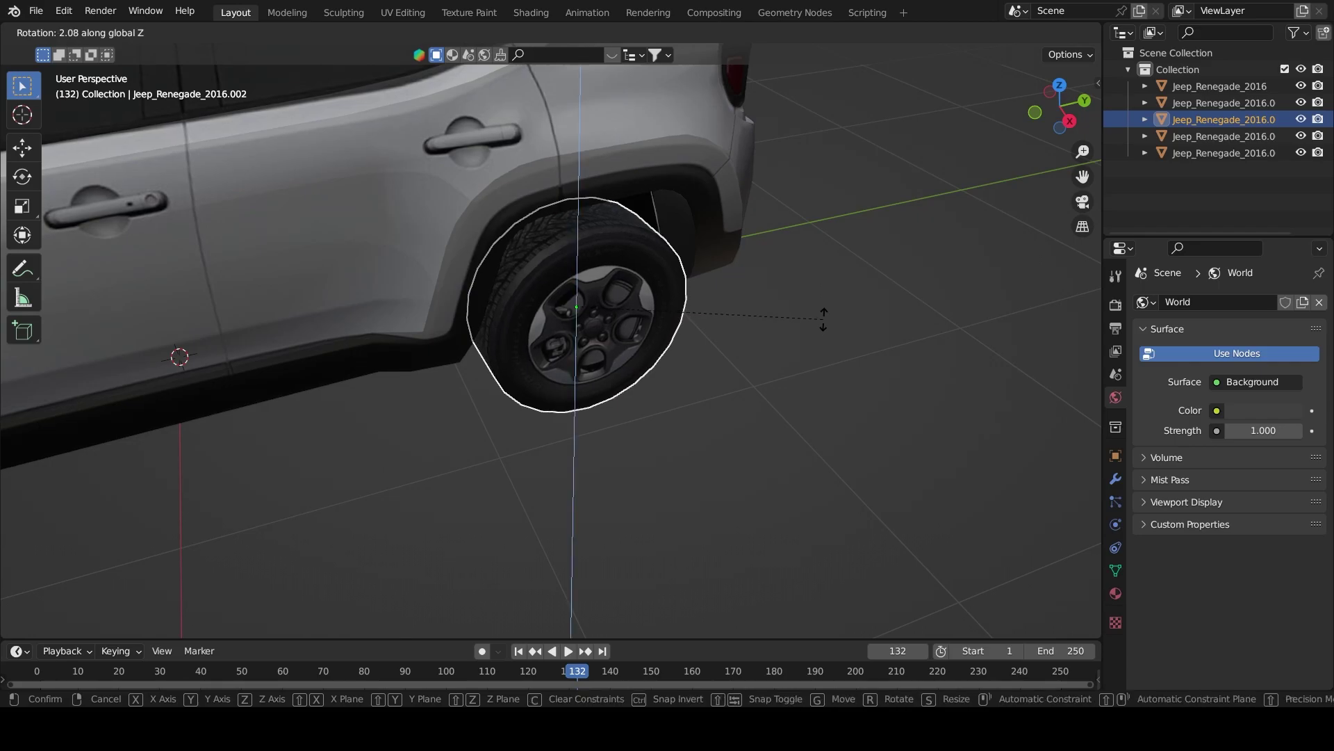
left_click(824, 291)
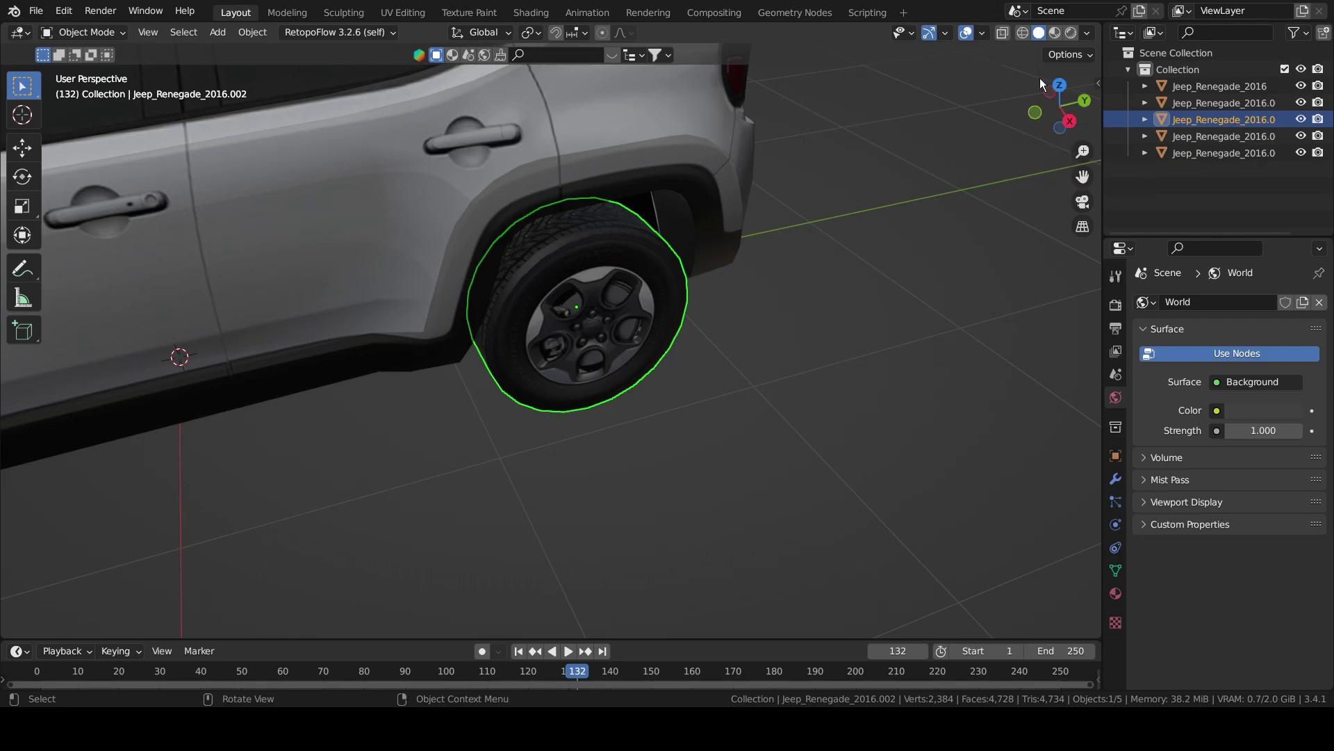
left_click(22, 147)
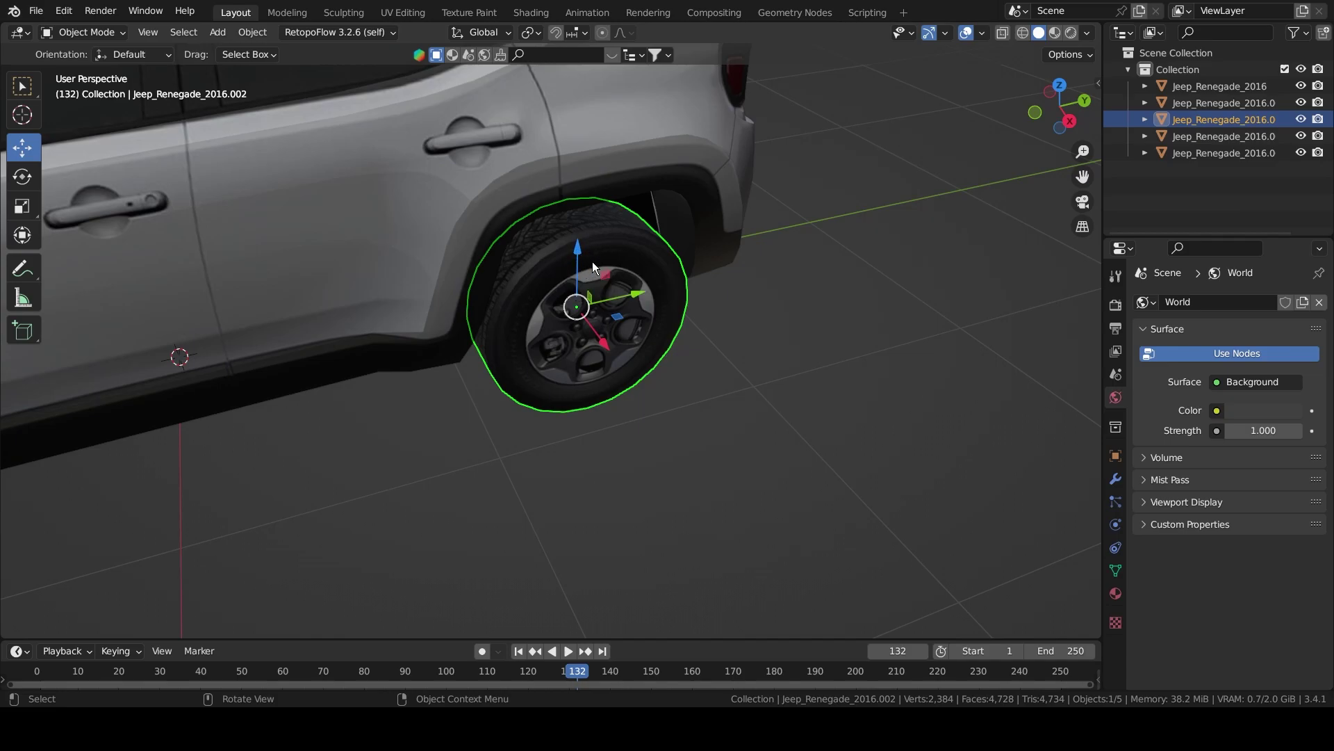
middle_click_drag(601, 263, 626, 364)
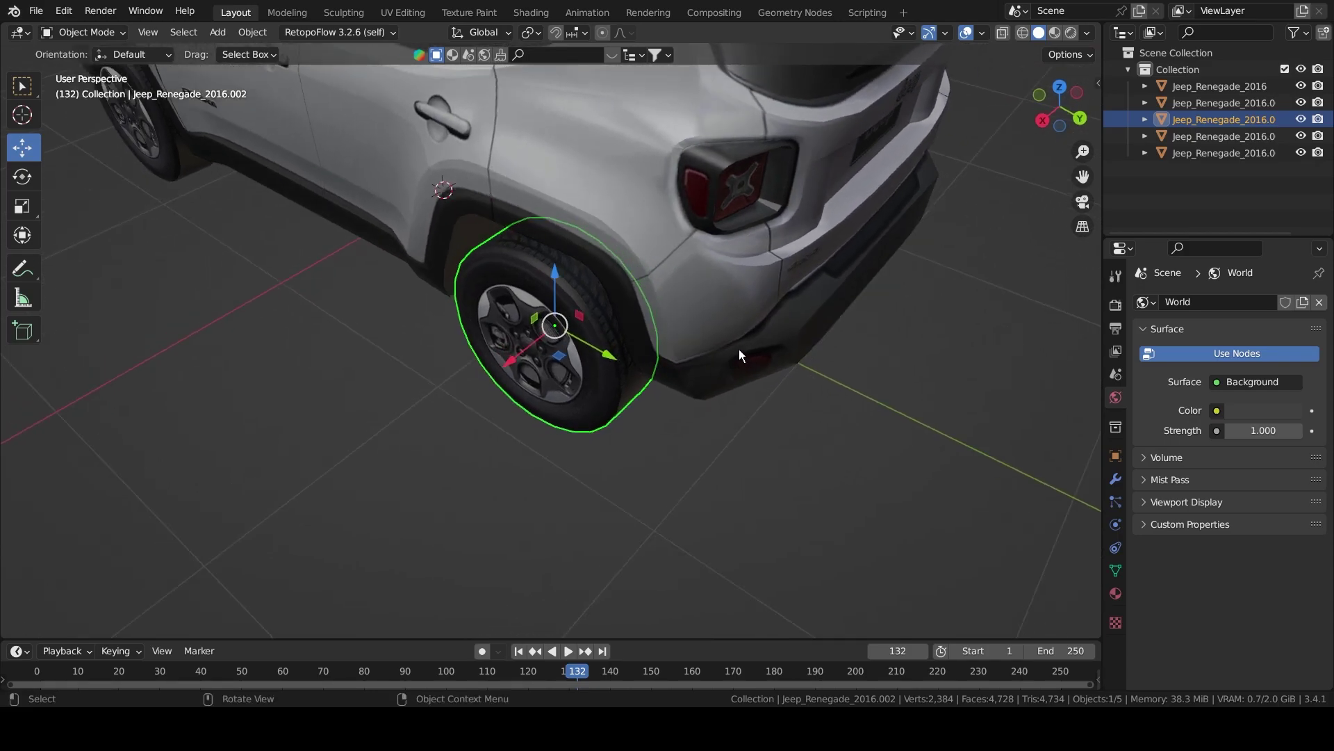
Swing the rear wheel further about global Z.
key("r")
key("z")
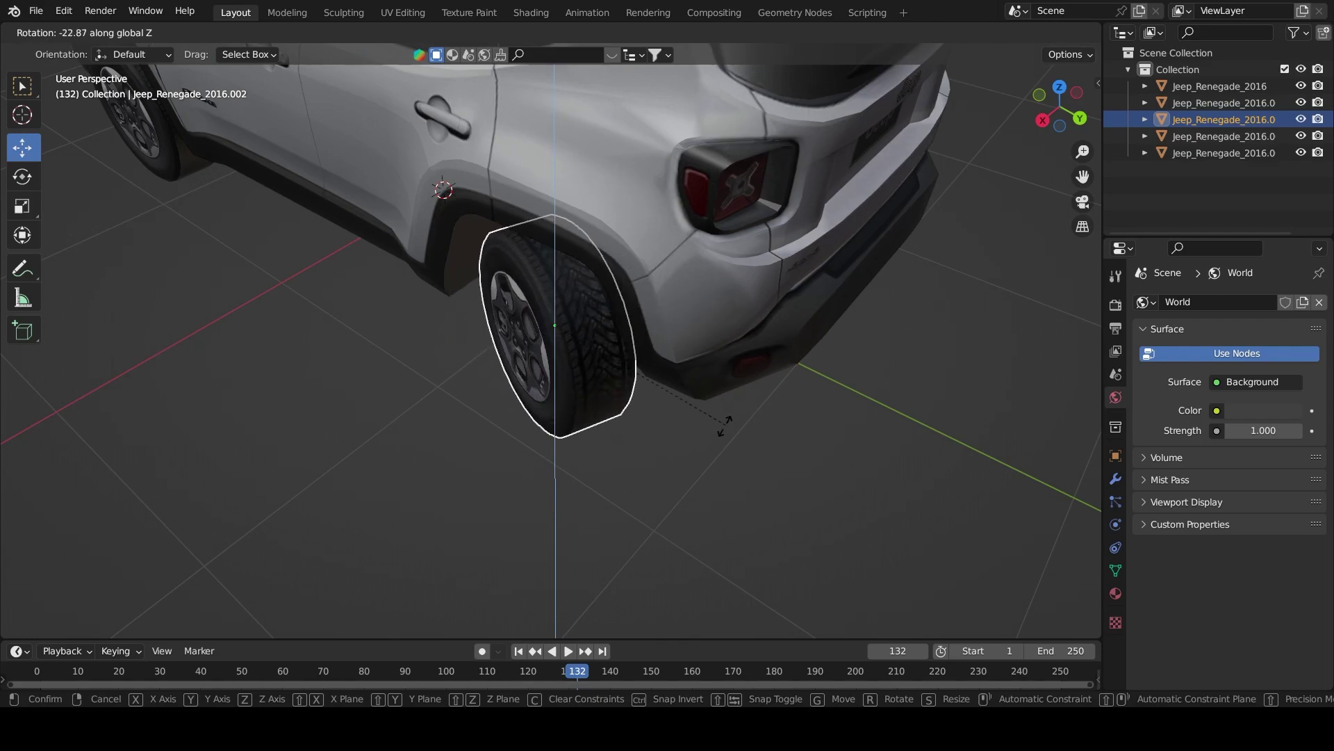
left_click(808, 261)
middle_click_drag(808, 261, 587, 310)
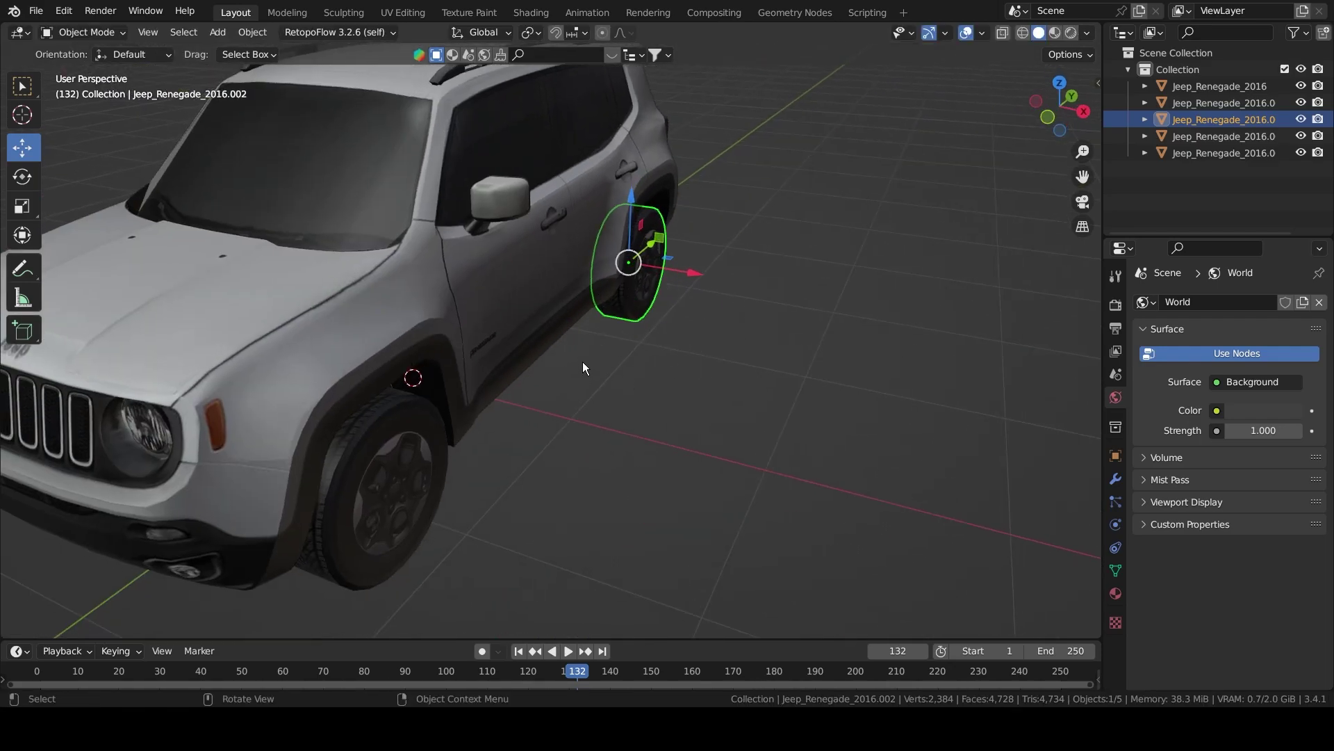
middle_click_drag(582, 360, 757, 339)
Select the front wheel Jeep_Renegade_2016.001 and cancel a started Z rotation.
left_click(383, 299)
left_click(883, 312)
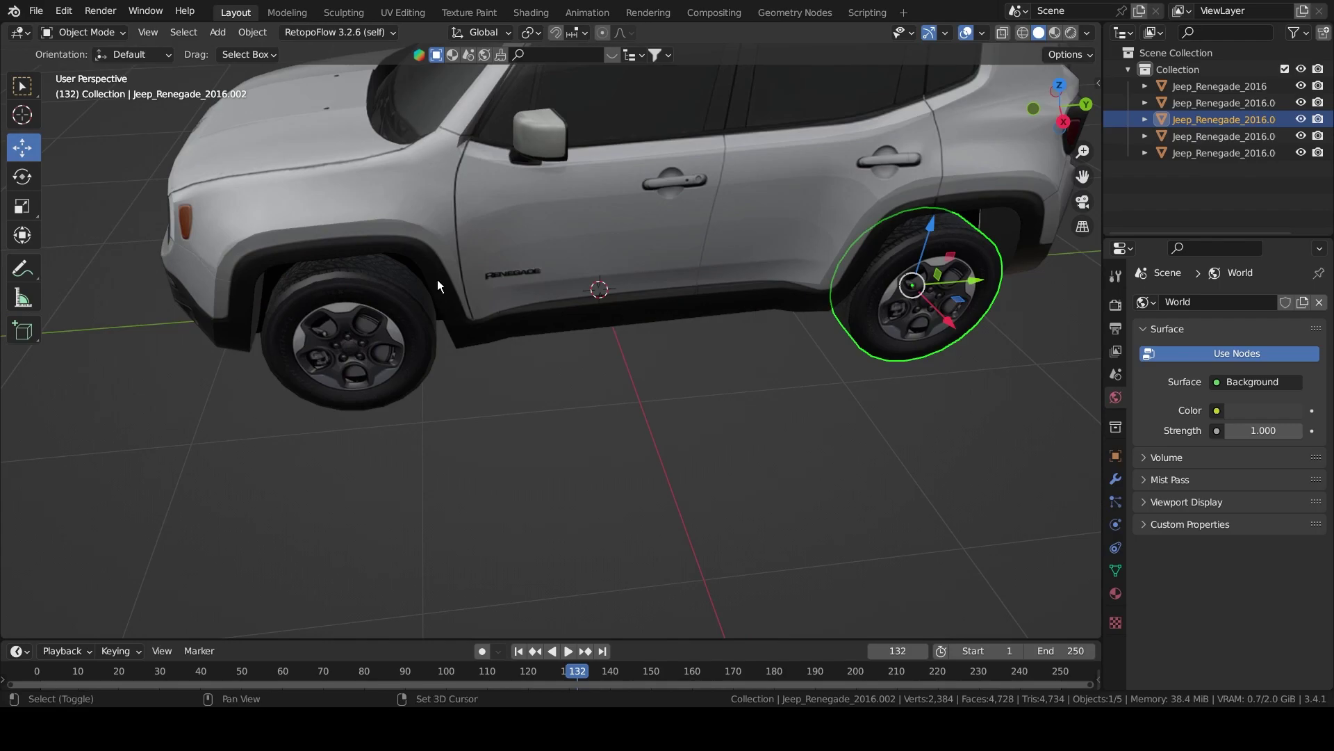
middle_click_drag(437, 279, 466, 311)
left_click(441, 365)
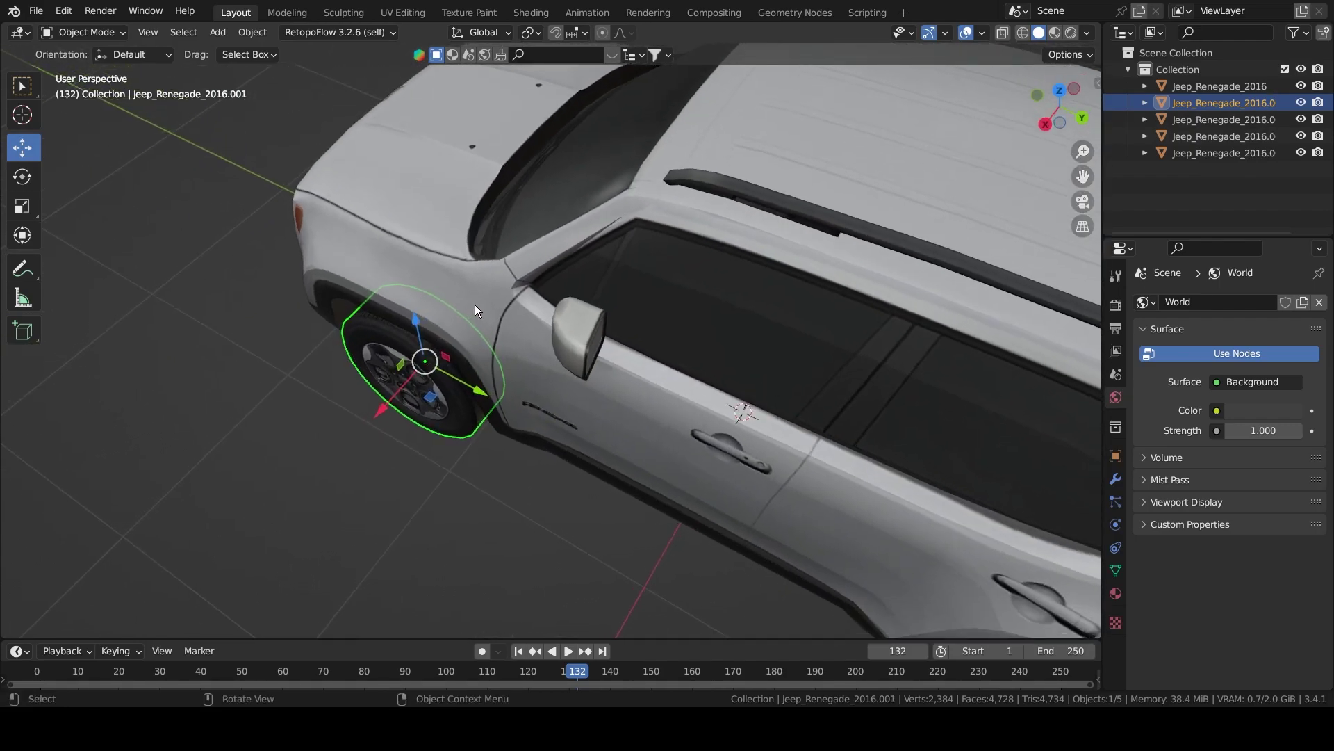
key("r")
key("z")
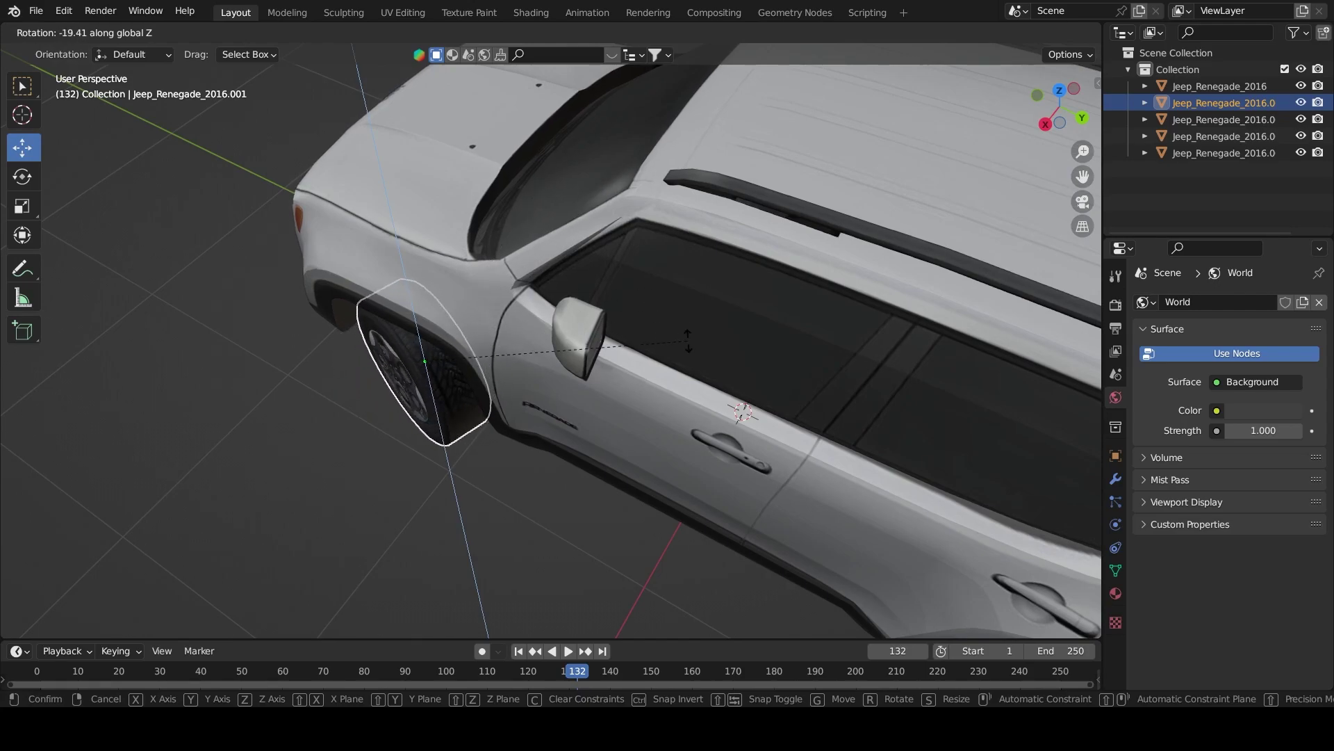
right_click(586, 361)
right_click(586, 362)
middle_click_drag(586, 361, 525, 372)
scroll(517, 368, "up", 6)
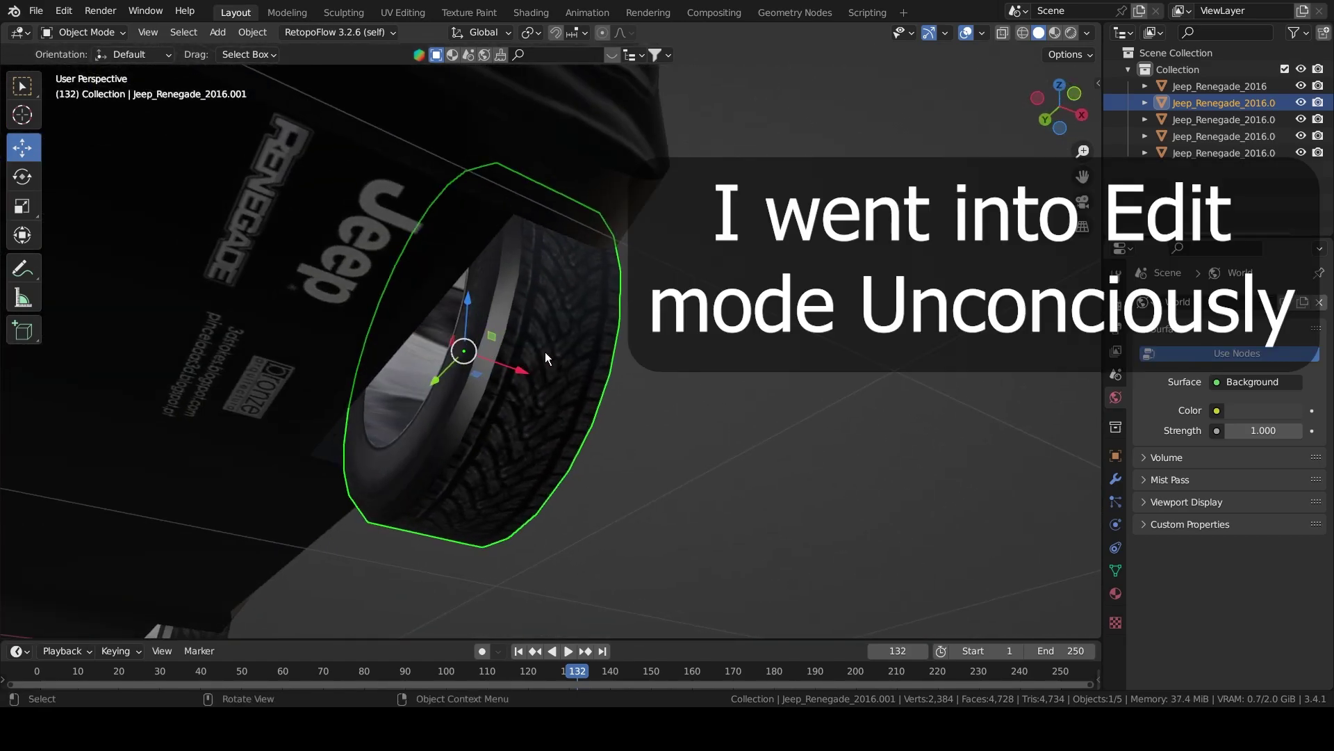
Isolate the front wheel in local view in Edit Mode with vertex selection.
key("Tab")
middle_click_drag(533, 345, 509, 303)
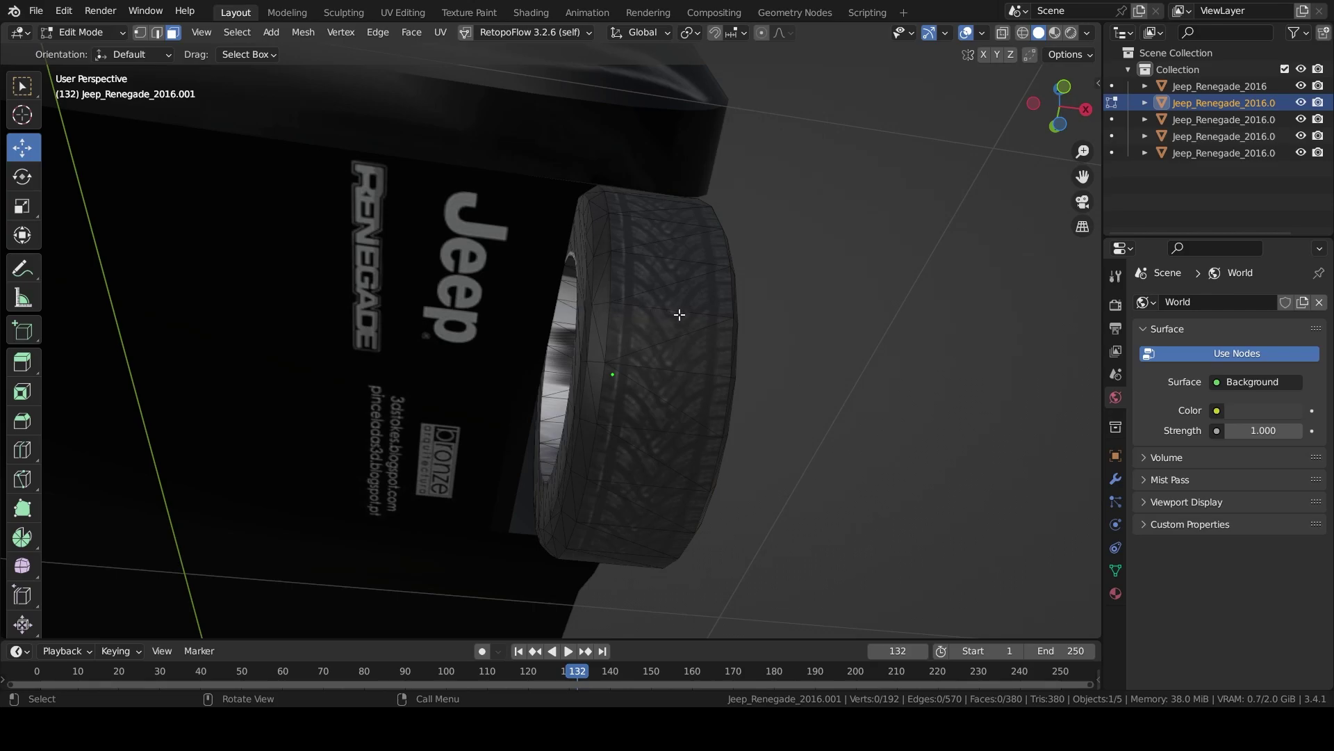
key("KP_Divide")
middle_click_drag(531, 242, 472, 215)
left_click(500, 229)
key("1")
middle_click_drag(538, 257, 529, 277)
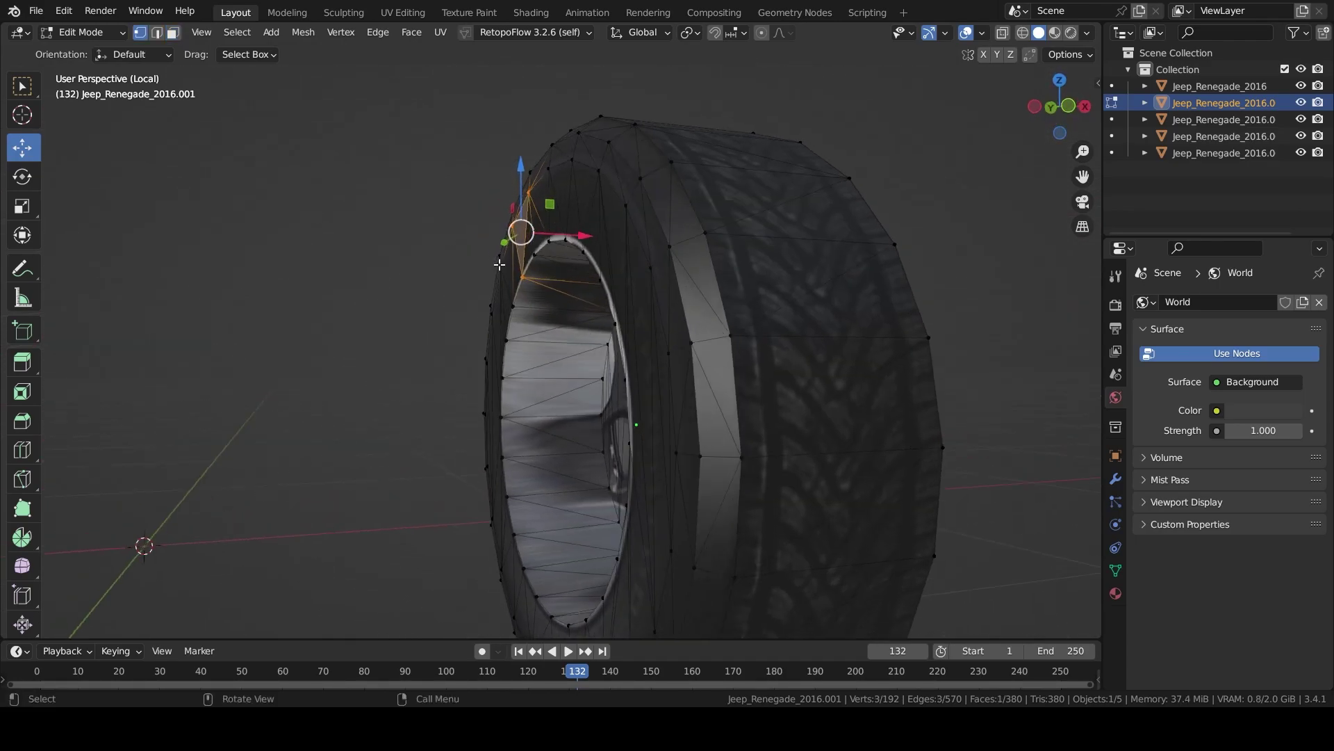
Select the rim's 24-vertex inner edge ring.
left_click(518, 303)
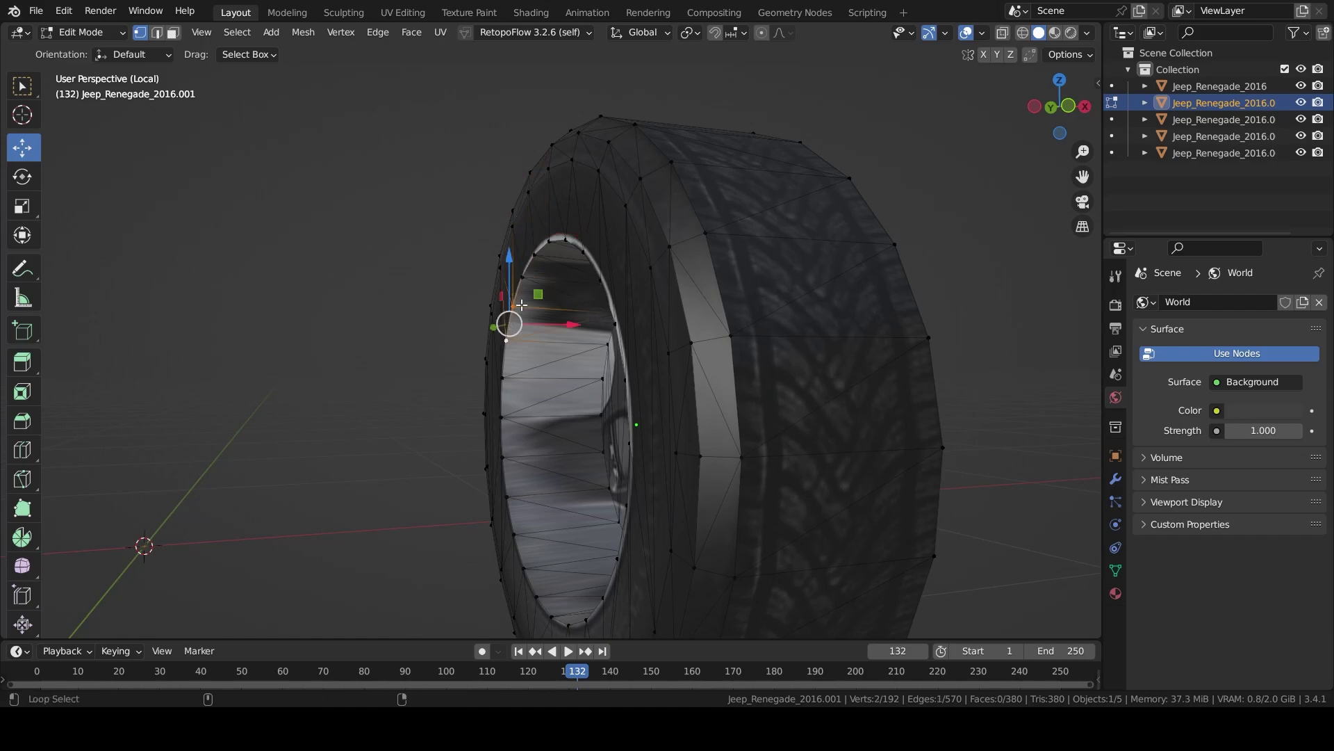
left_click(522, 288, "alt+shift")
middle_click_drag(522, 288, 691, 300)
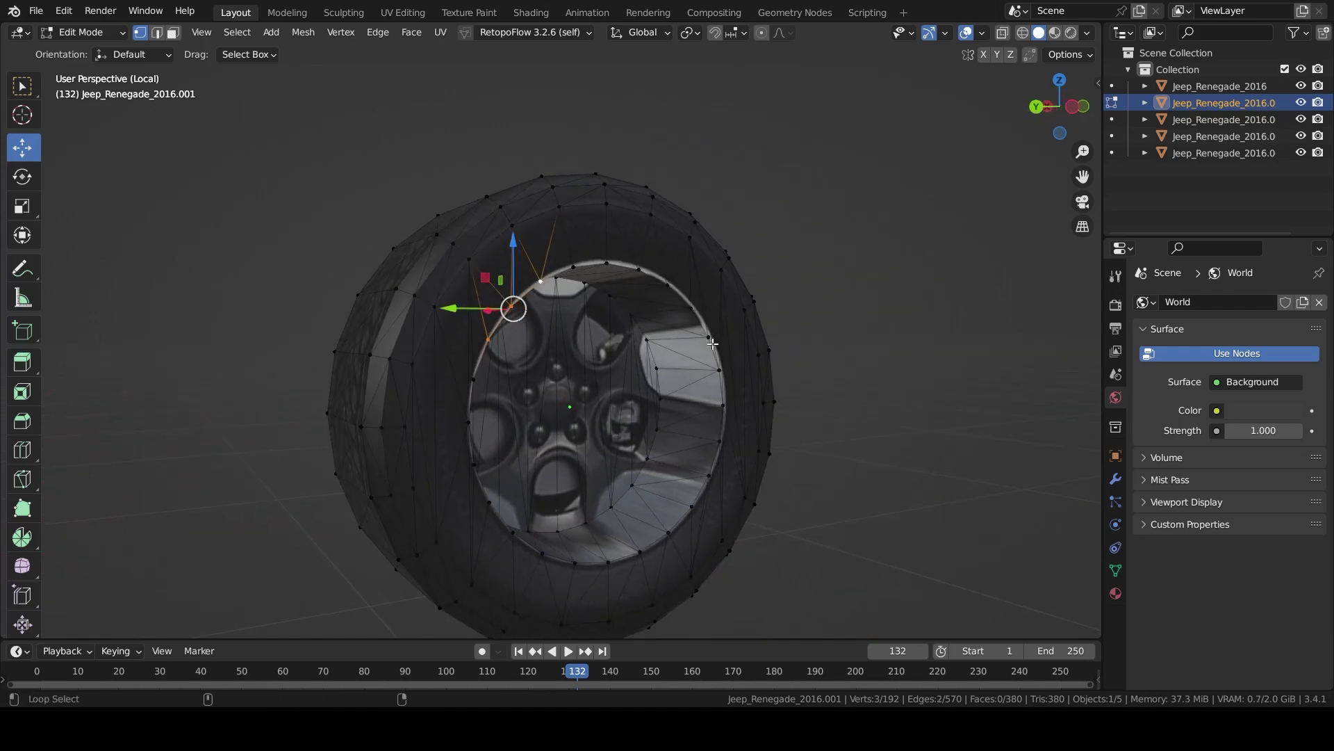
left_click(712, 335, "alt+shift")
left_click(490, 330)
middle_click_drag(491, 332, 457, 330)
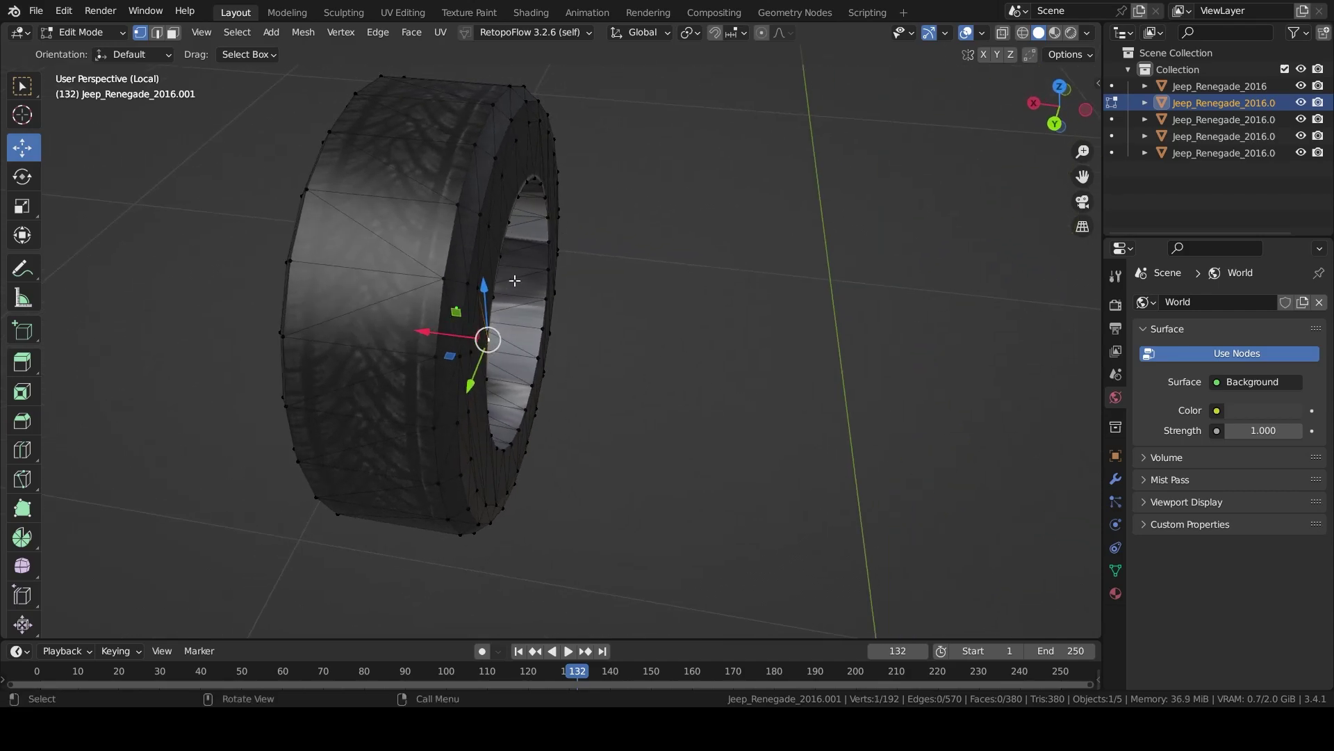
middle_click_drag(386, 278, 678, 278)
left_click(745, 366, "ctrl")
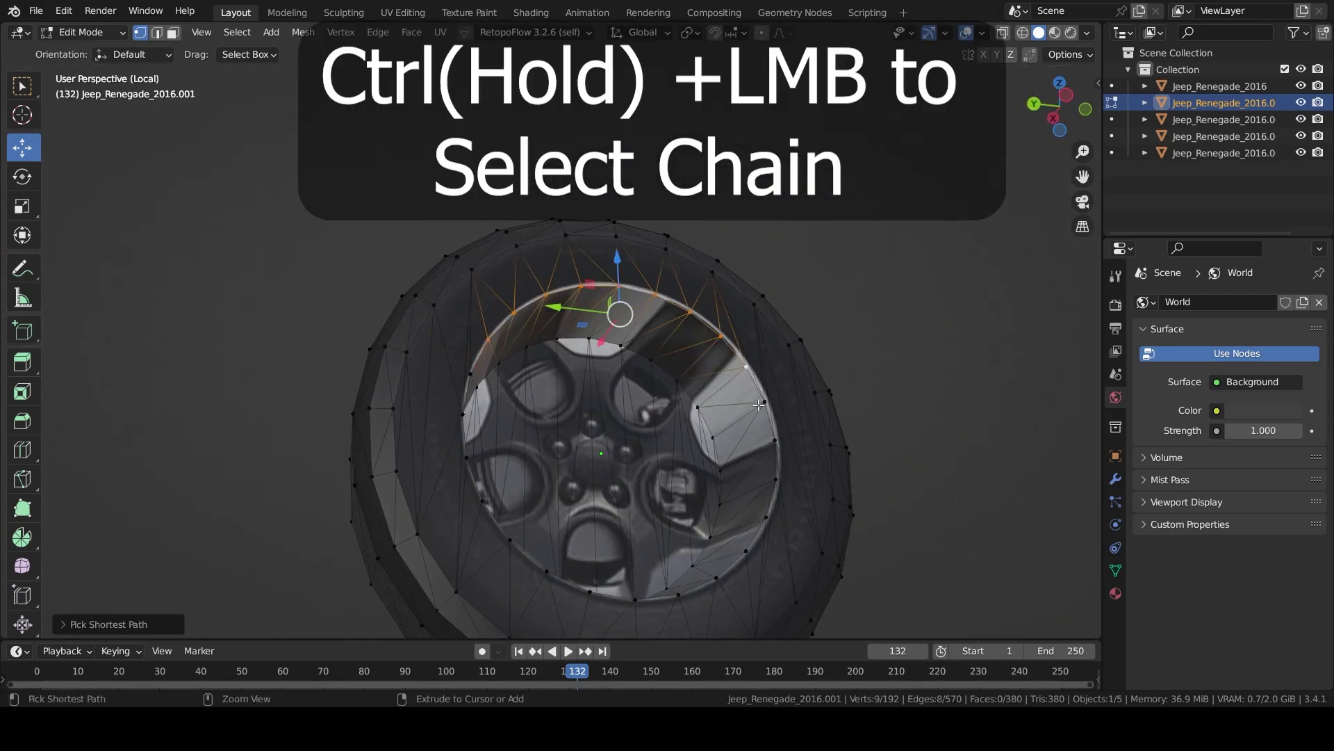
left_click(768, 514, "ctrl")
left_click(677, 598, "ctrl")
middle_click_drag(502, 544, 556, 407)
left_click(554, 400, "ctrl")
middle_click_drag(544, 353, 857, 375)
Snap the 3D cursor to the centre of the selected rim vertices.
key("shift+s")
left_click(845, 504)
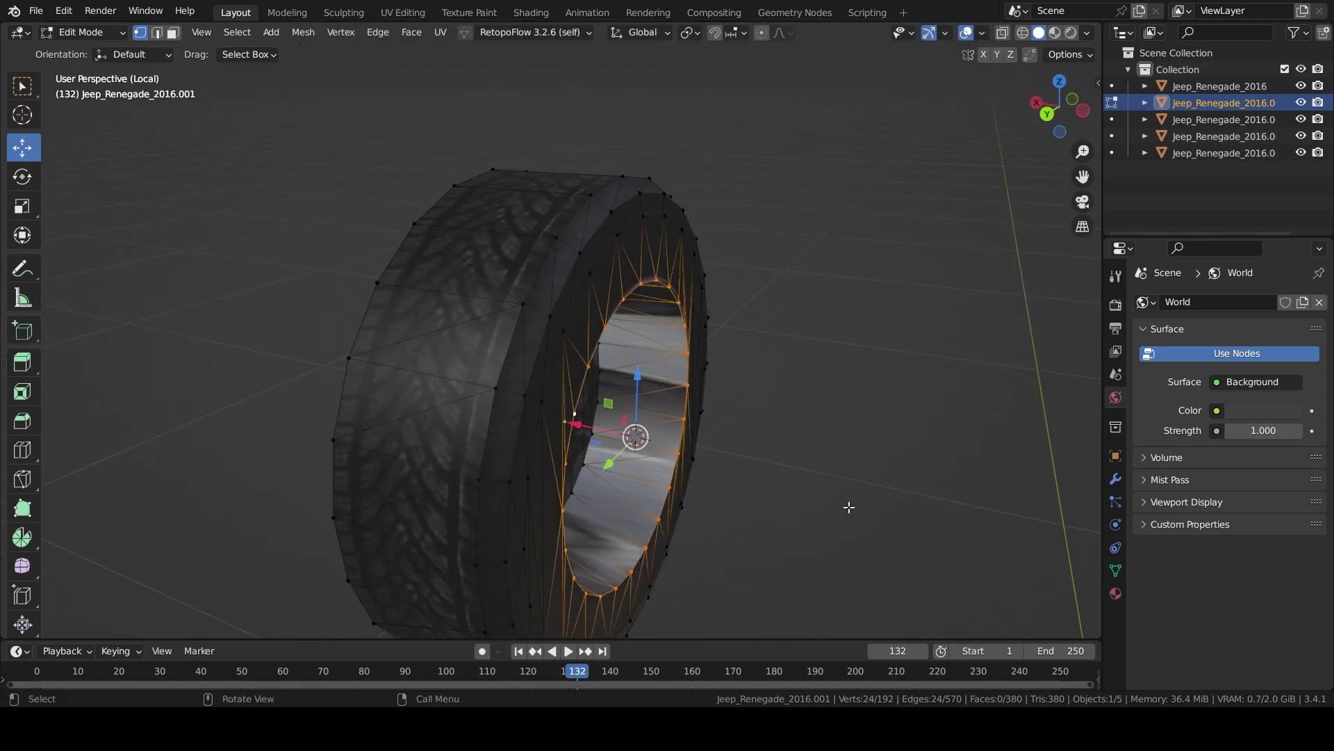
key("shift+s")
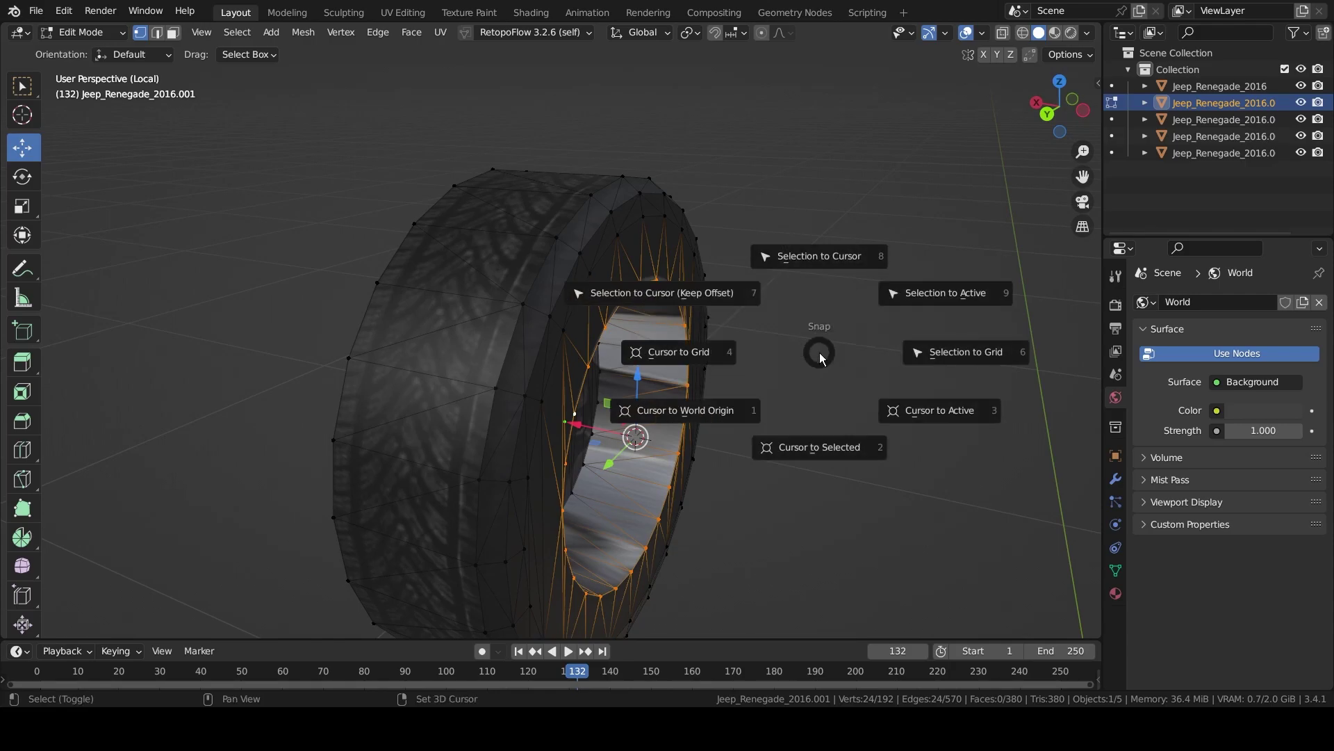
left_click(808, 448)
middle_click_drag(810, 447, 688, 421)
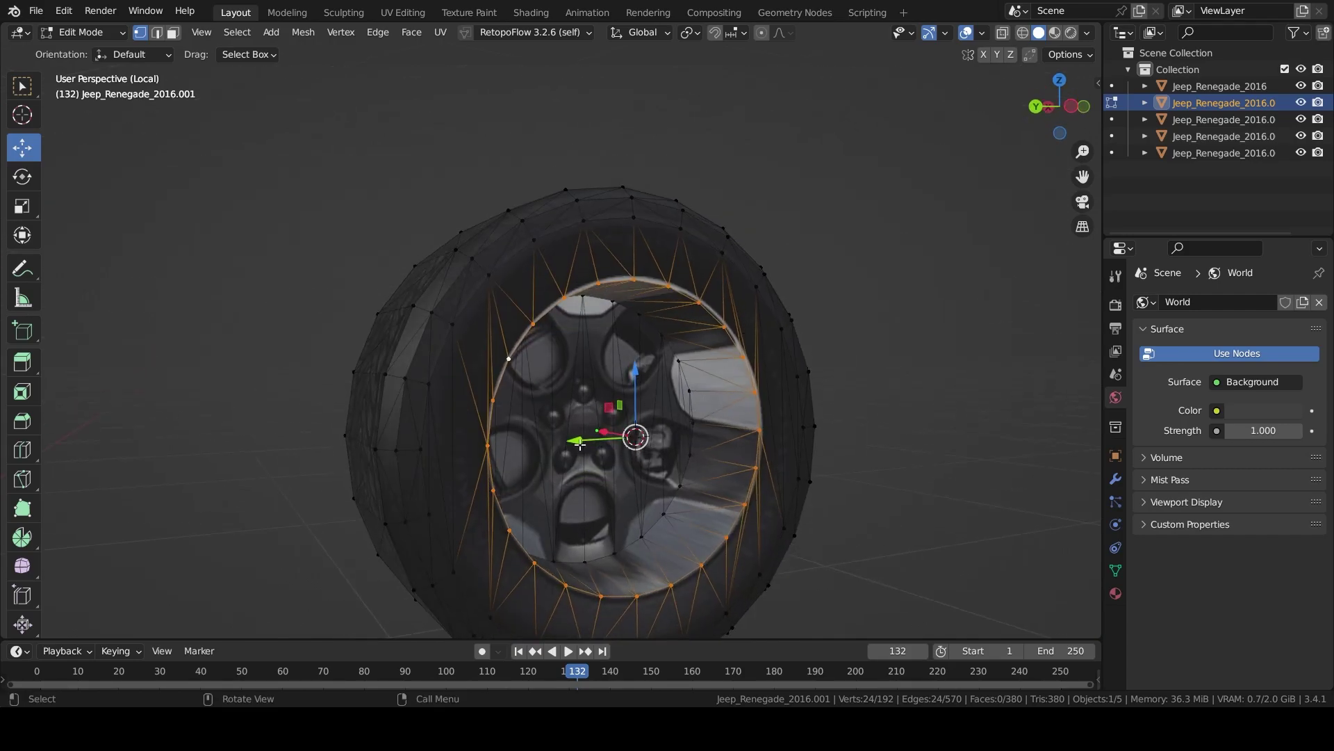
In Object Mode, set the tire's origin to the 3D cursor.
key("Tab")
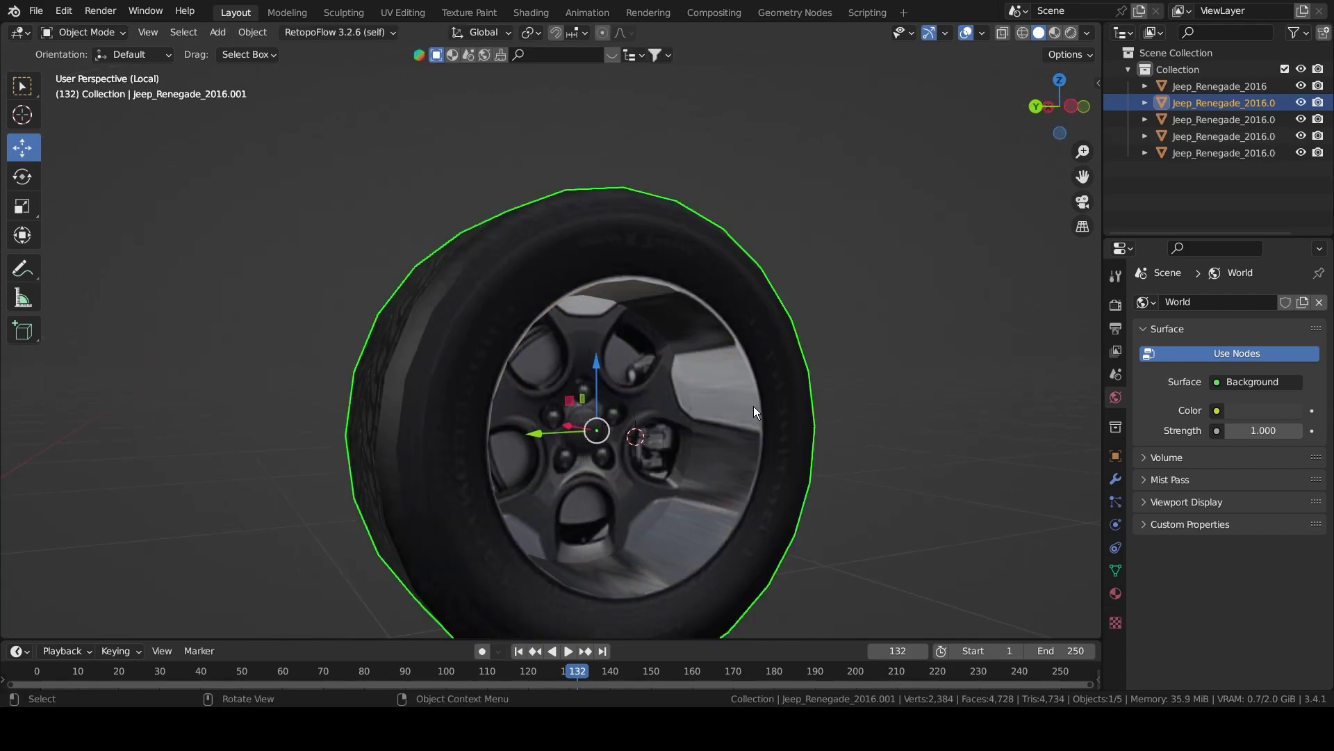
middle_click_drag(753, 406, 717, 392)
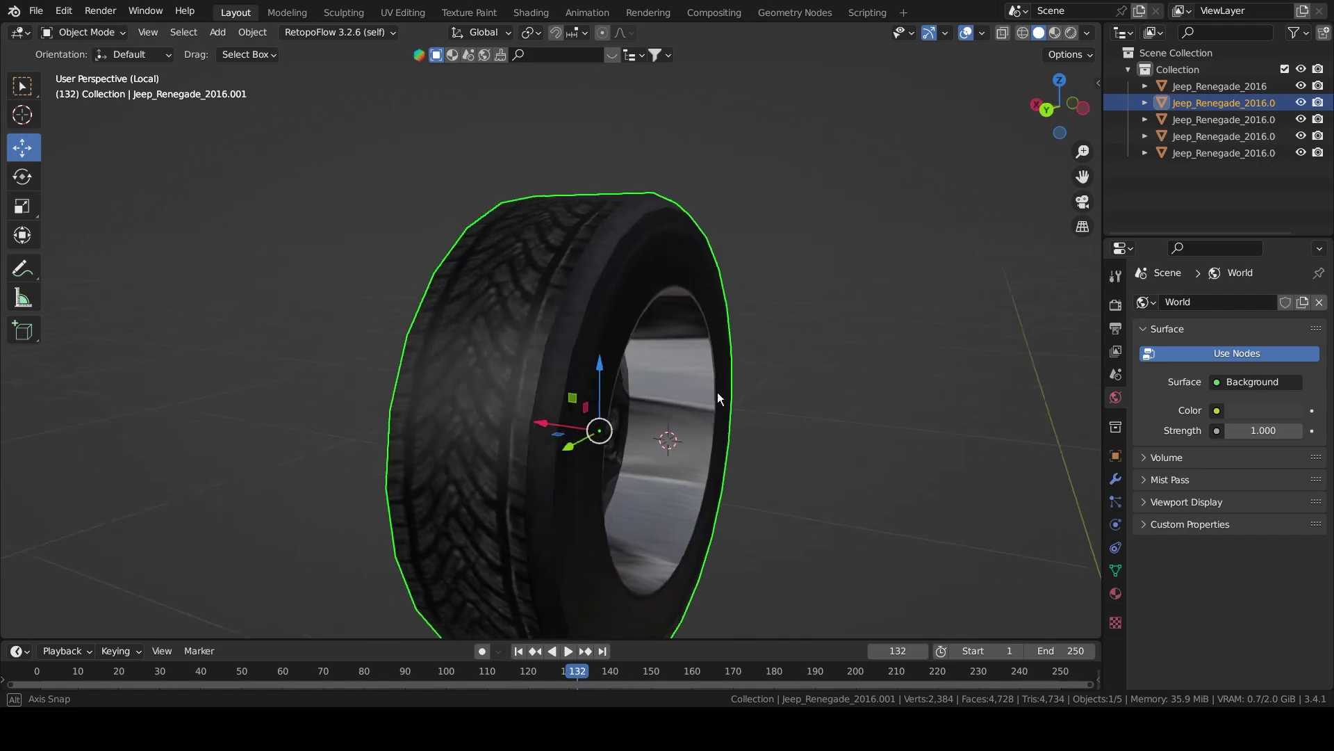
right_click(646, 337)
left_click(756, 354)
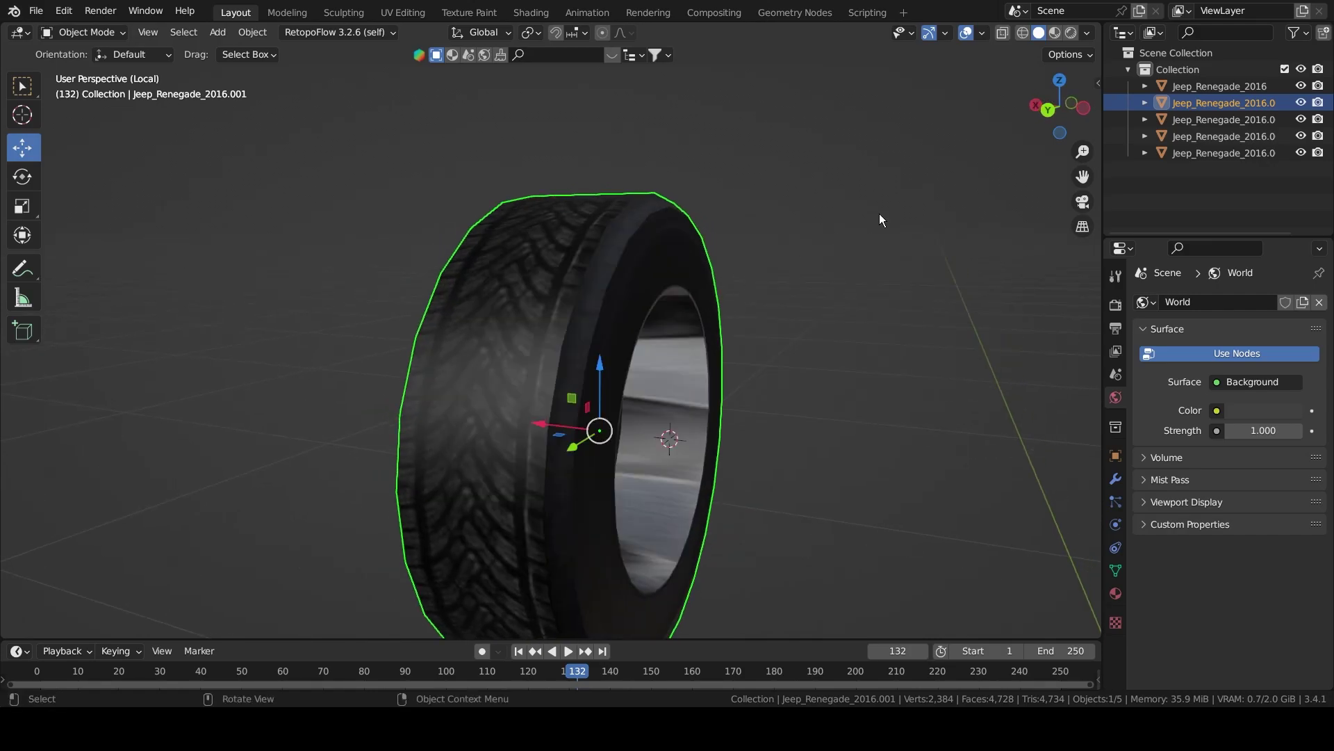
right_click(602, 303)
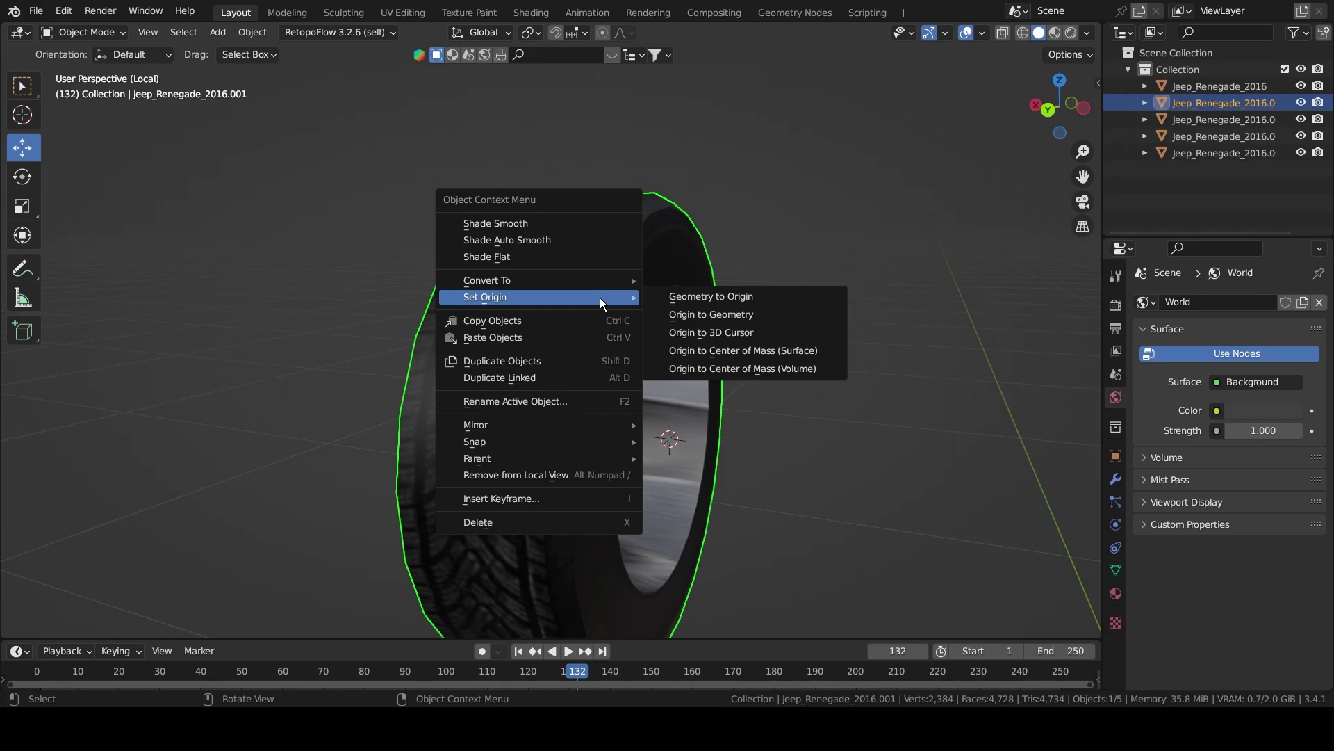
left_click(720, 335)
middle_click_drag(660, 363, 678, 410)
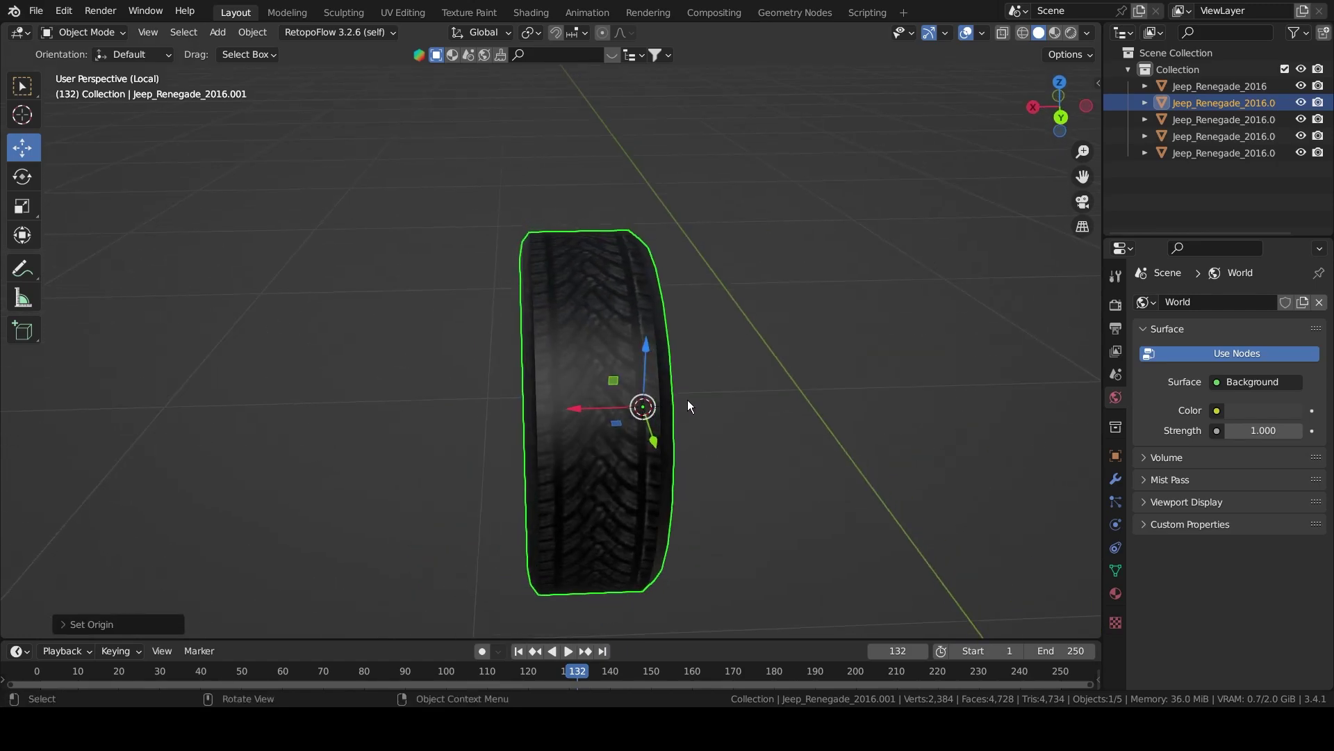
Exit local view to show the whole Jeep and start rotating the tire about global Z.
key("slash")
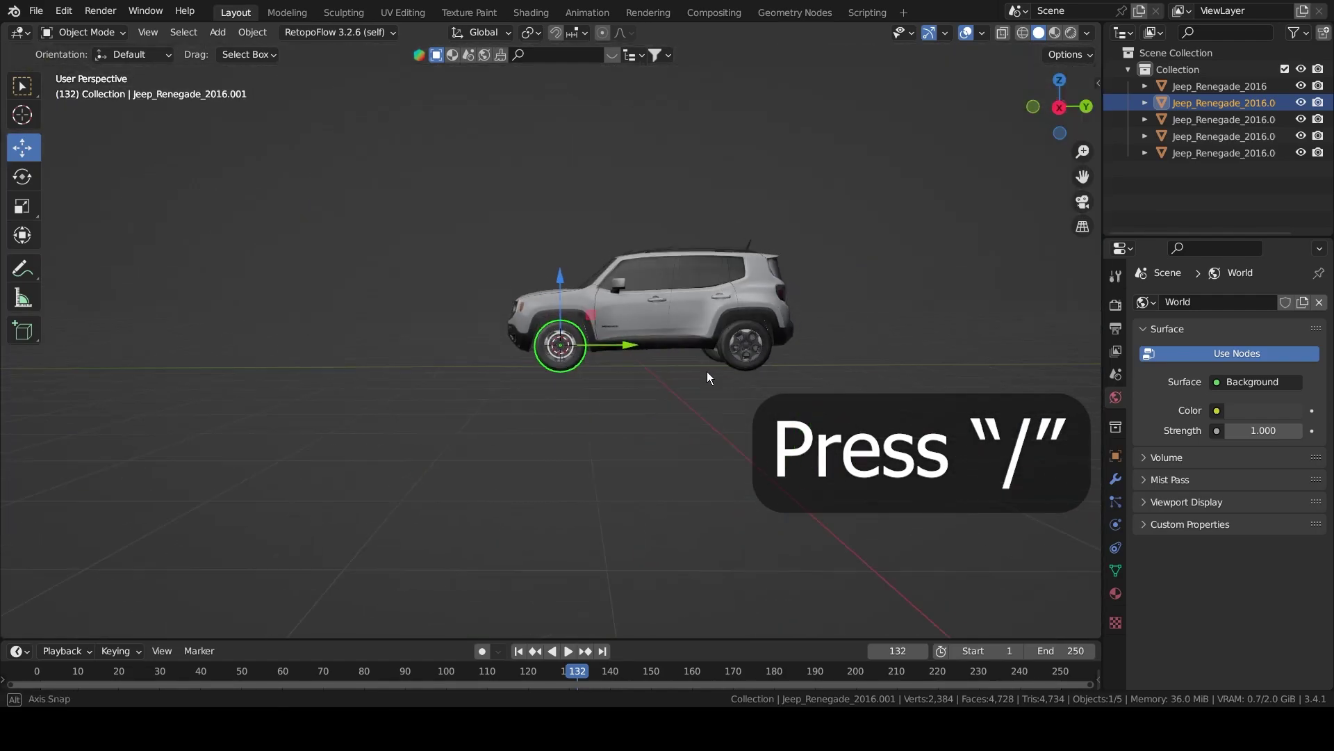
middle_click_drag(707, 371, 670, 416)
scroll(577, 421, "up", 8)
key("r")
key("z")
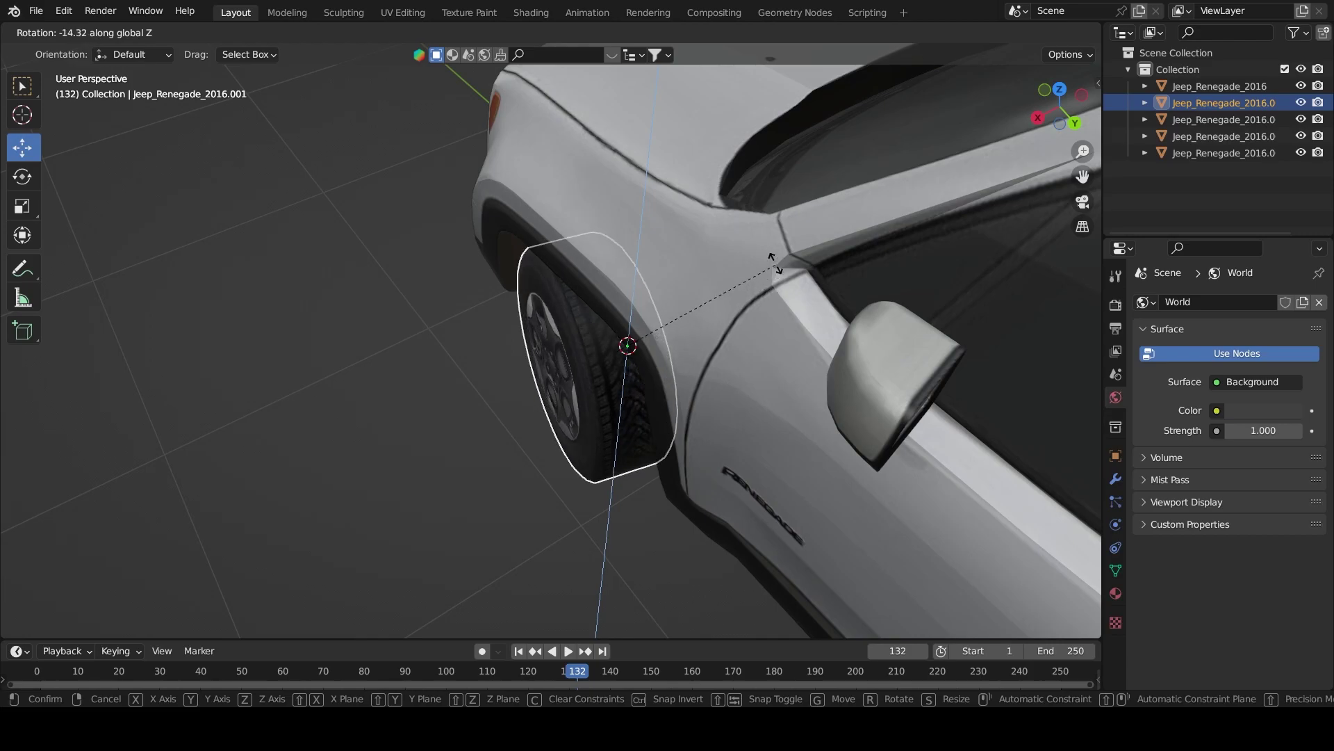
Rotate both front tires about global Z so they sit in their wheel arches.
left_click(726, 236)
middle_click_drag(733, 252, 619, 409)
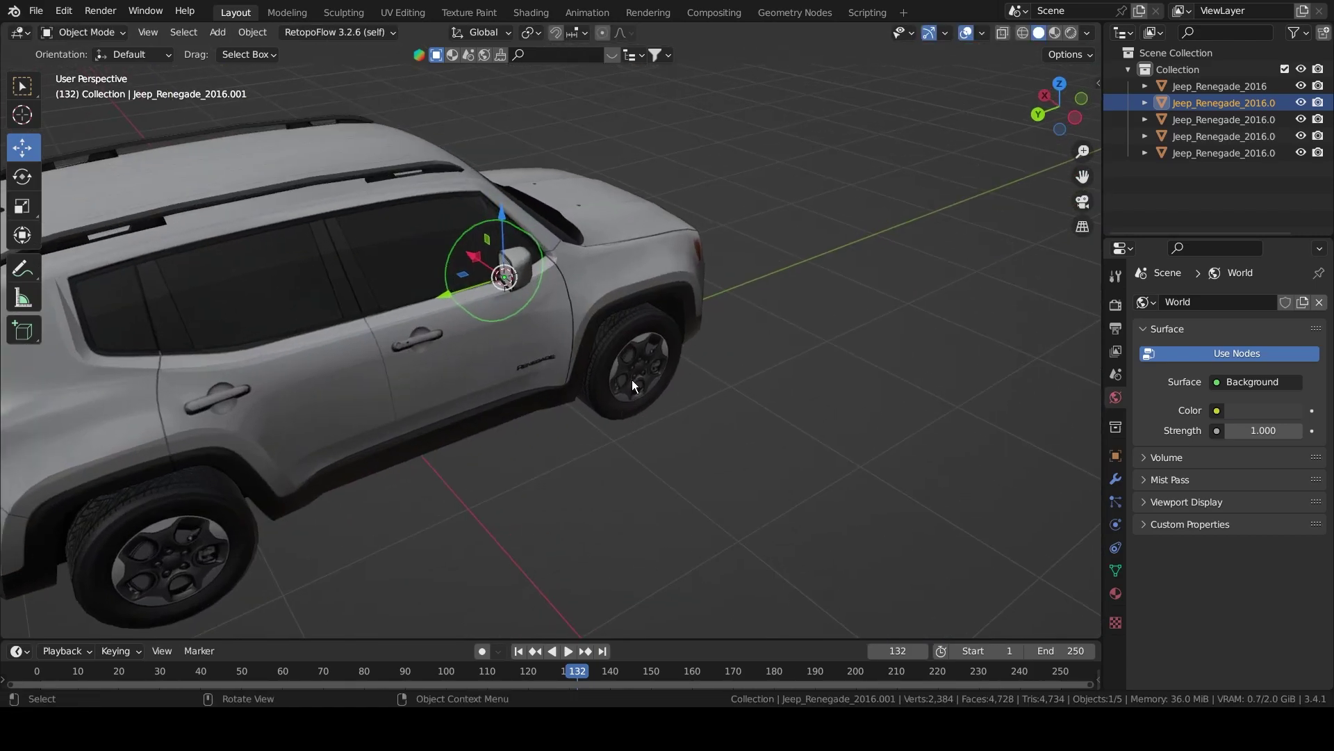
left_click(632, 379)
middle_click_drag(777, 290, 777, 310)
key("r")
key("z")
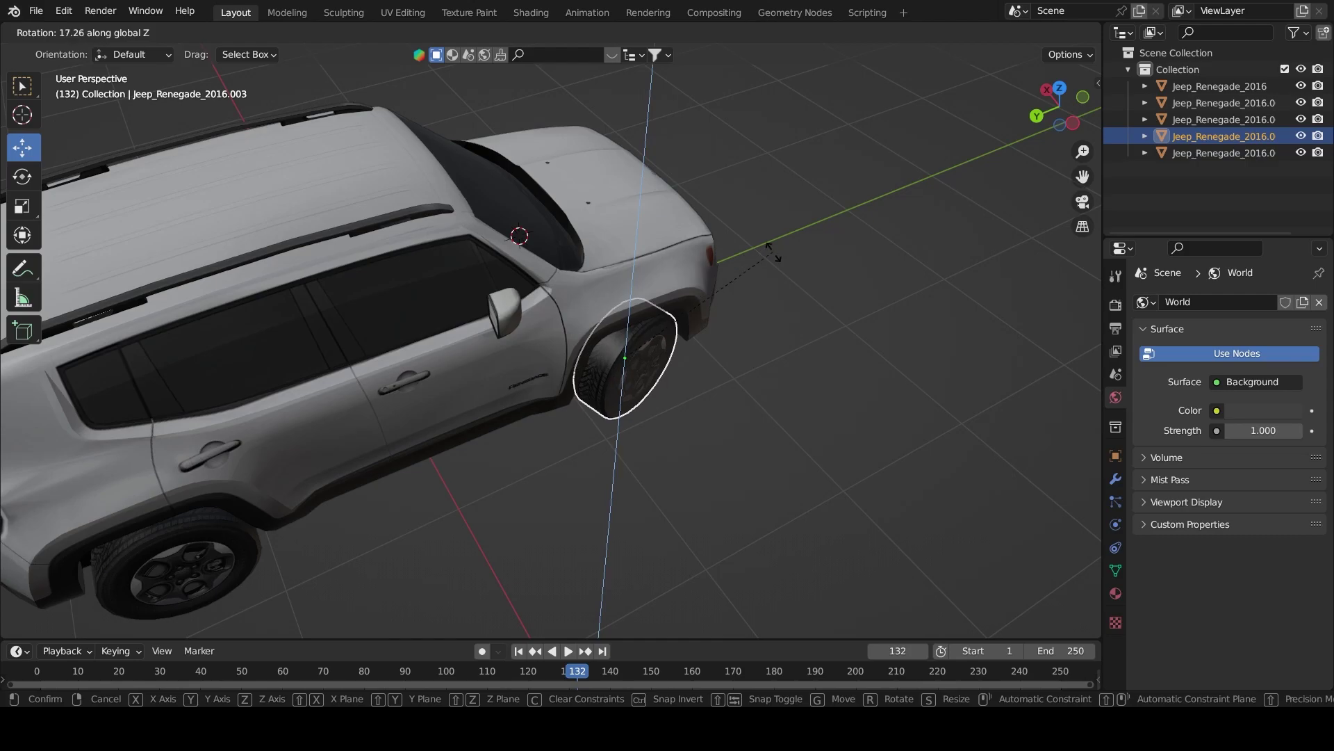
left_click(772, 306)
Centre the origin of front tire Jeep_Renegade_2016.001 on its geometry and turn it about Z.
middle_click_drag(771, 306, 623, 266)
left_click(602, 376)
middle_click_drag(602, 377, 552, 397)
right_click(553, 398)
mouse_move(553, 399)
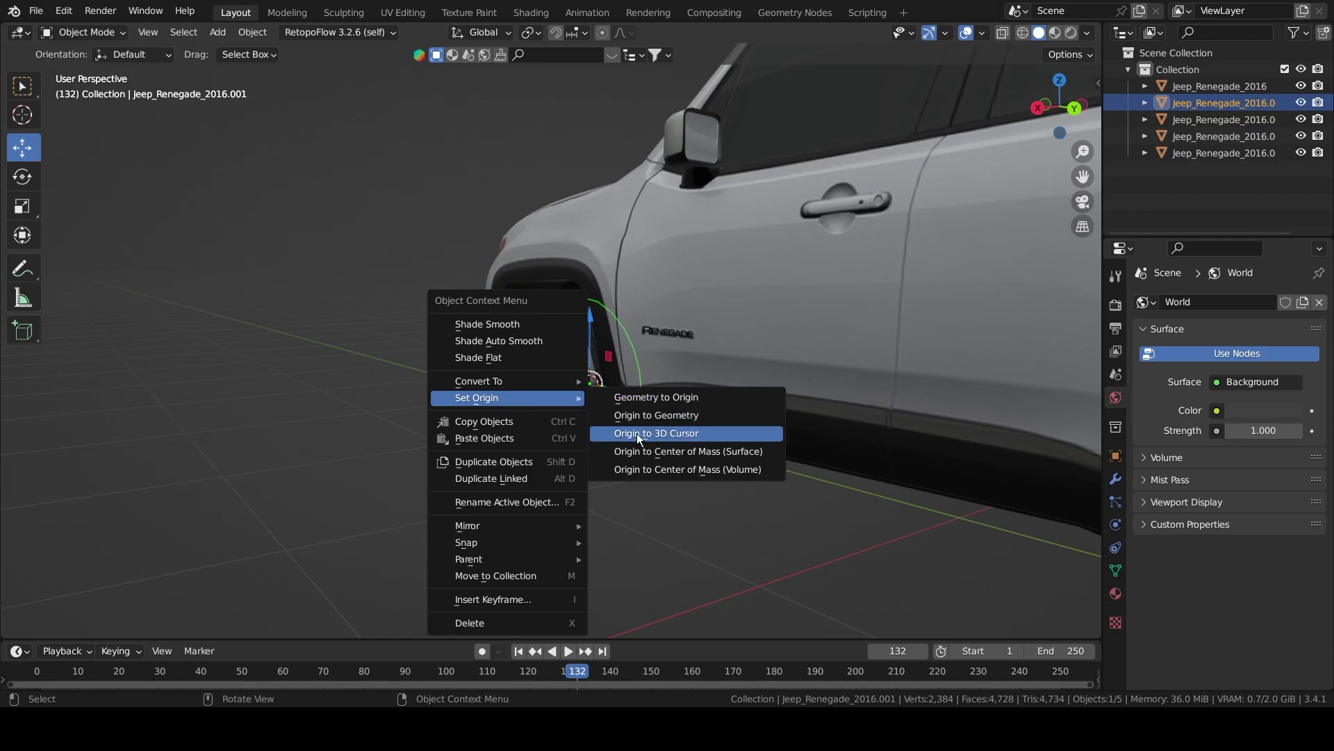
left_click(642, 415)
middle_click_drag(545, 323, 678, 262)
key("r")
key("z")
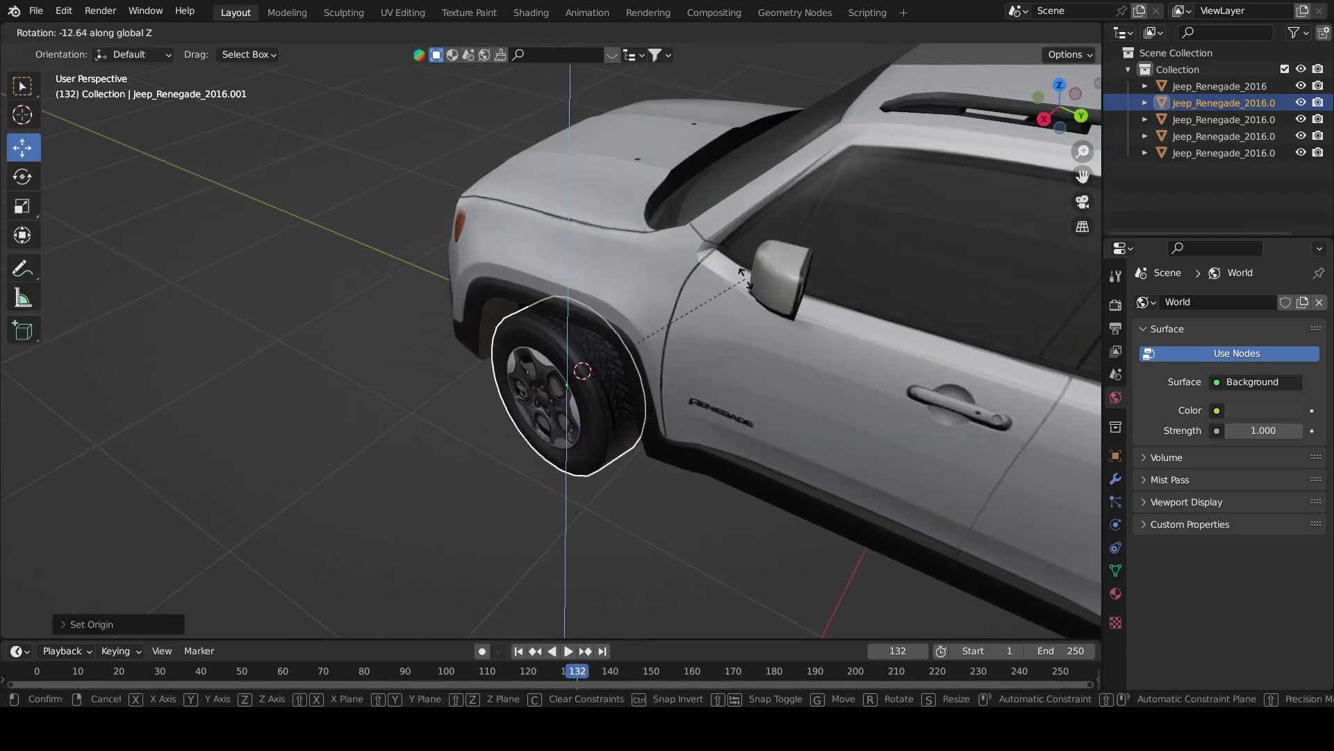
left_click(744, 278)
Save the project as Jeep Renegade.blend and select the Jeep body.
scroll(735, 336, "down", 5)
middle_click_drag(735, 336, 670, 419)
key("ctrl+s")
scroll(687, 349, "up", 2)
left_click(624, 351)
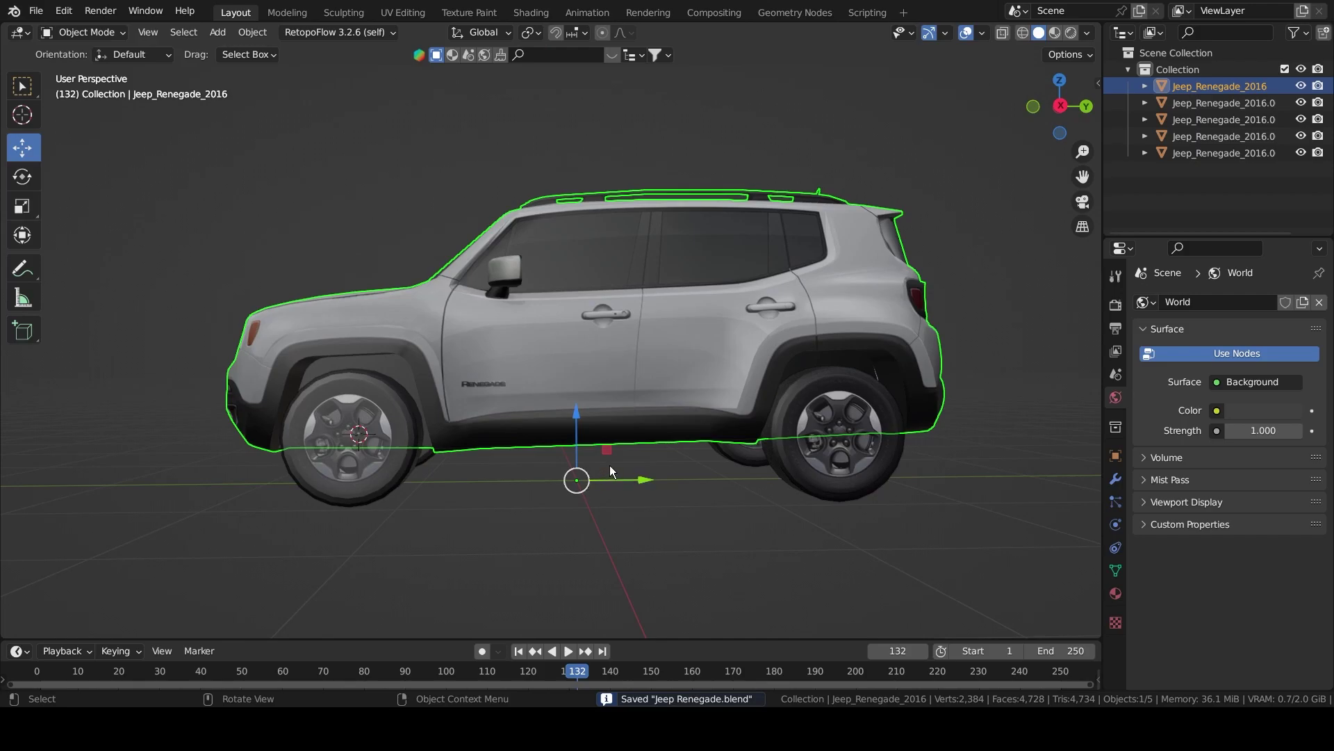
Show the Jeep in Right Orthographic view and zoom until it fills the viewport.
key("KP_1")
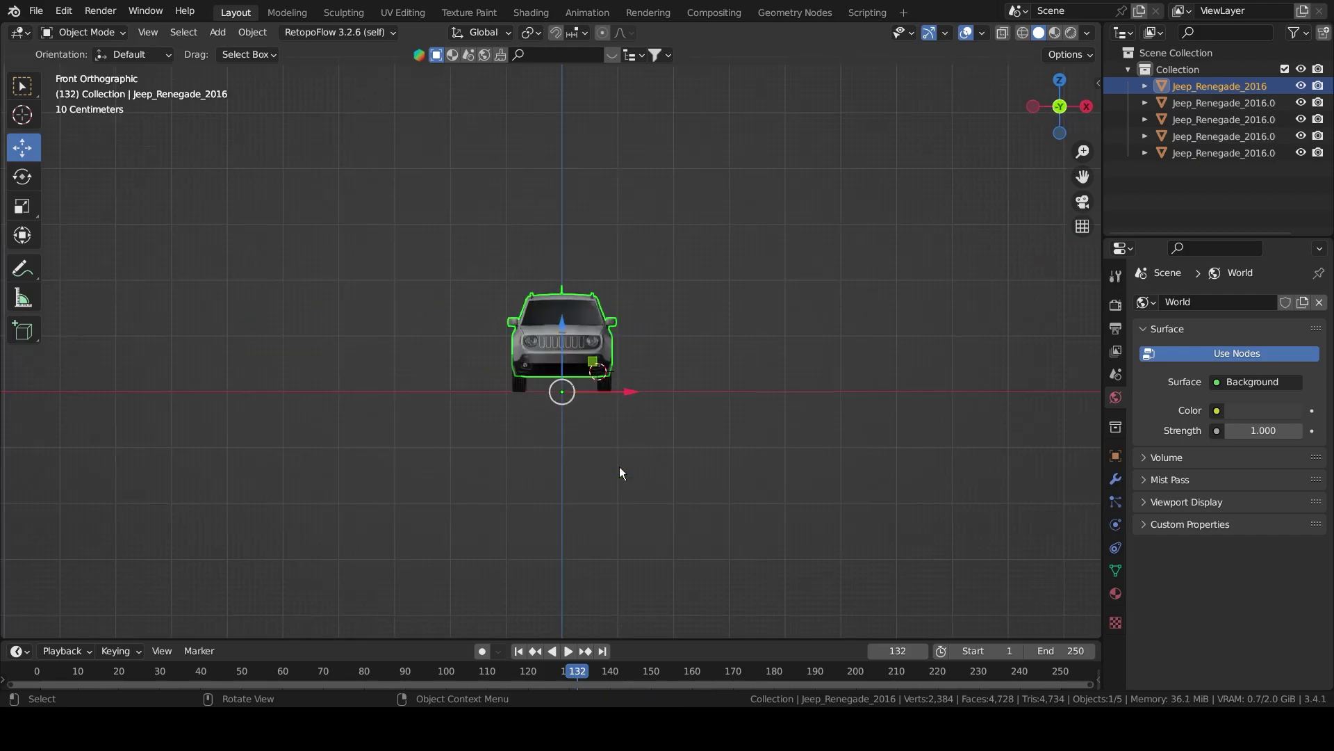
key("KP_3")
scroll(580, 459, "up", 3)
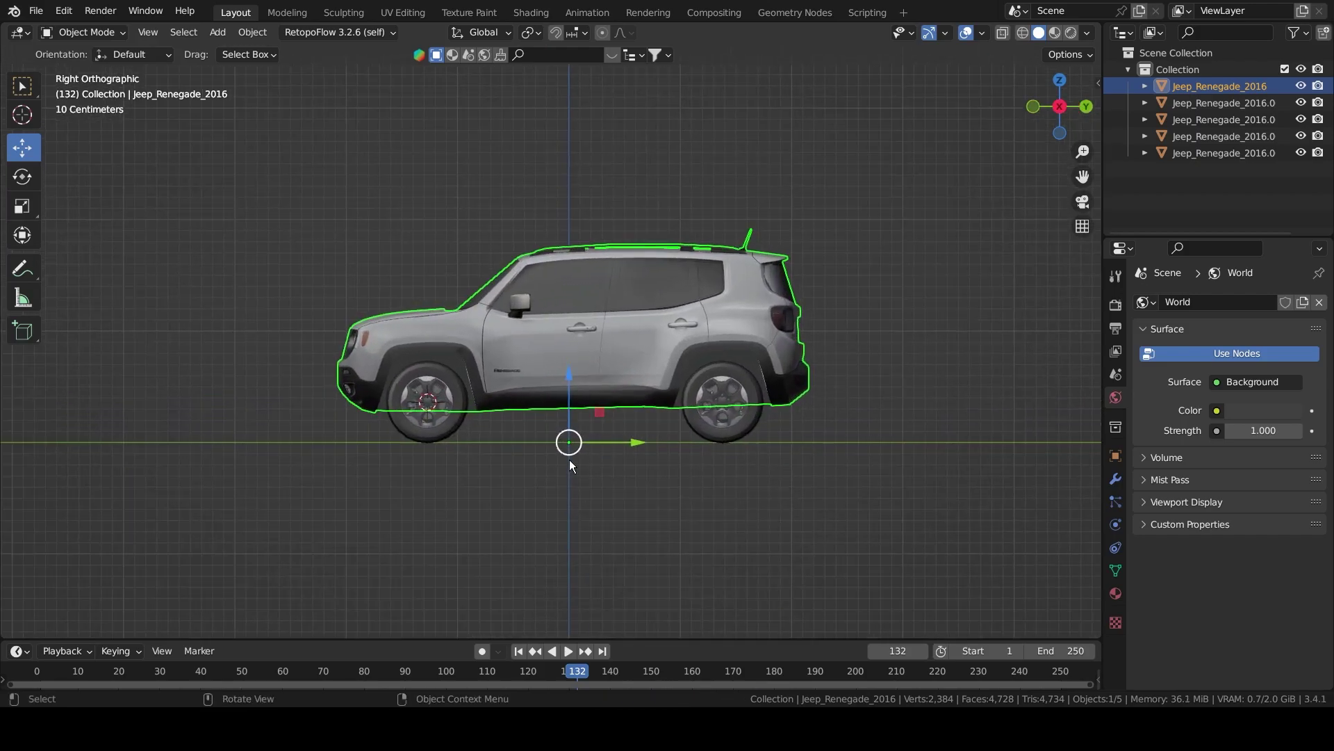
middle_click_drag(577, 455, 627, 448, "ctrl")
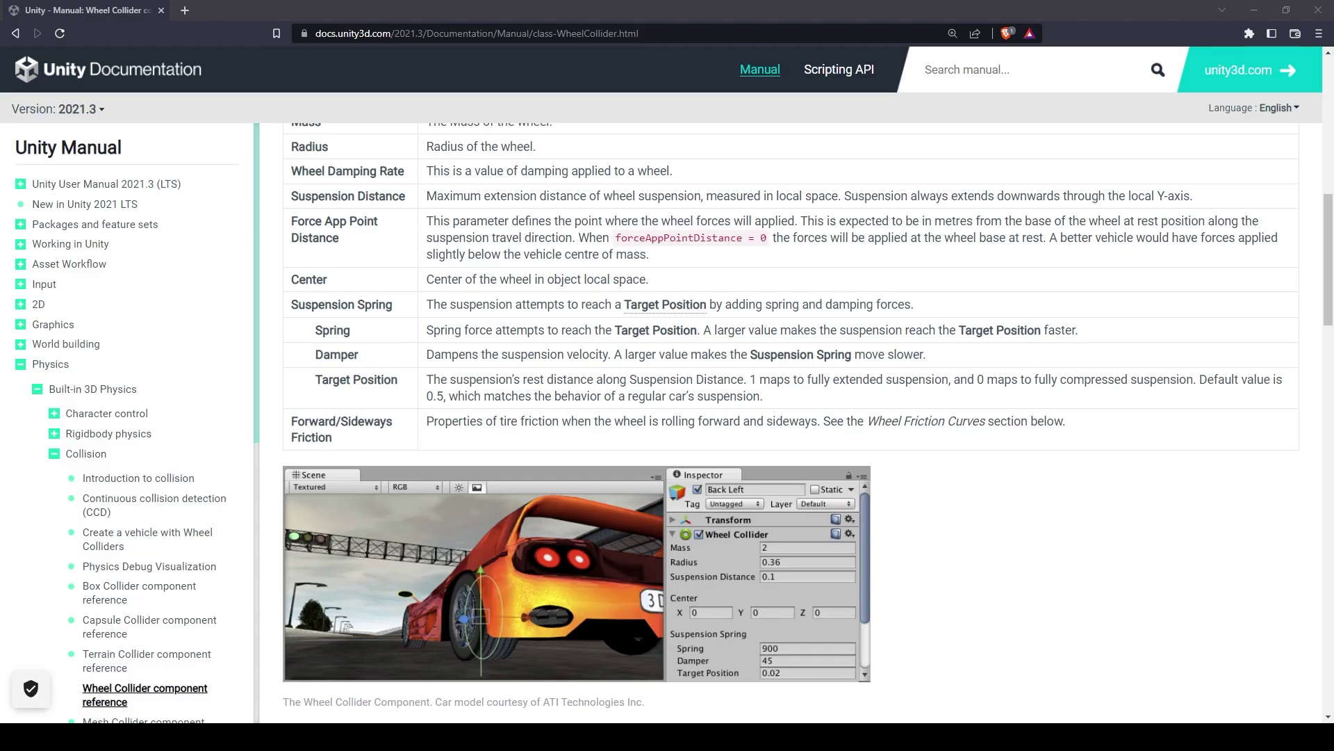
Read the Wheel Collider page, highlighting the sentence on Force App Point Distance.
left_click(672, 554)
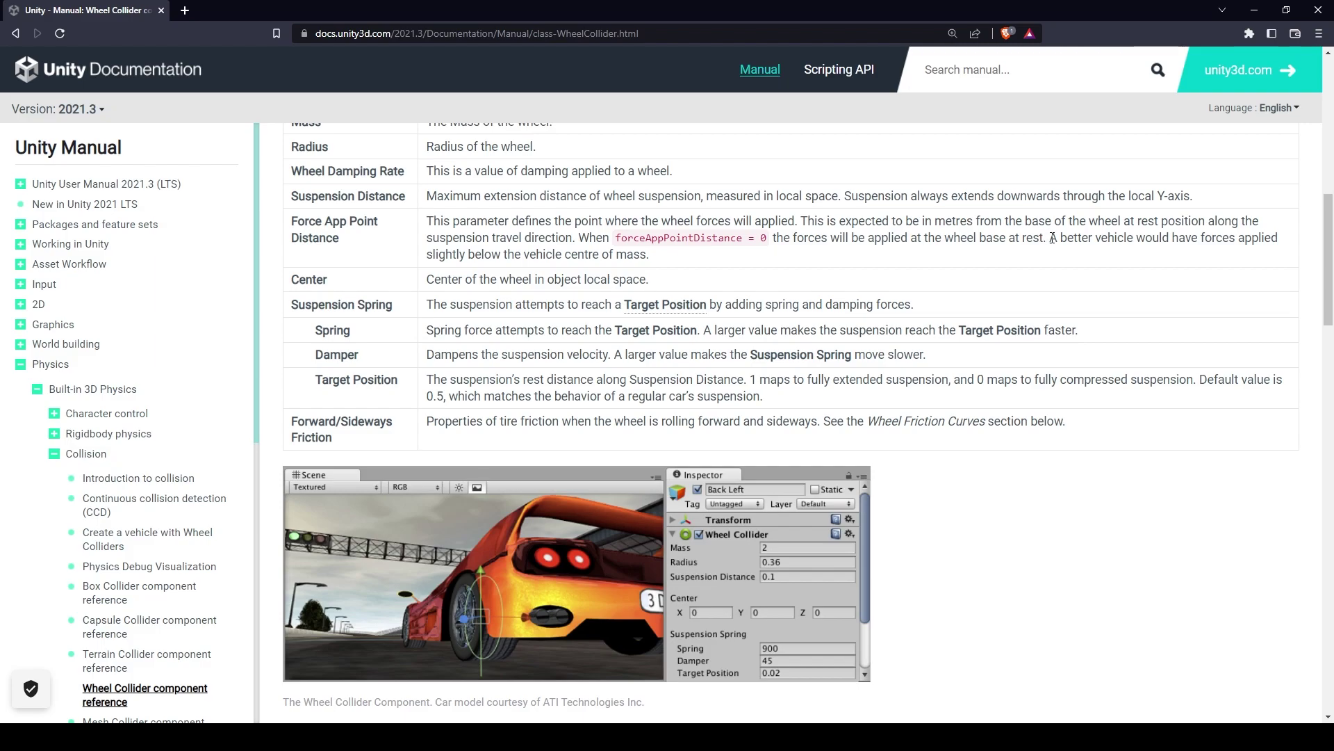
left_click_drag(1053, 238, 670, 264)
left_click(681, 264)
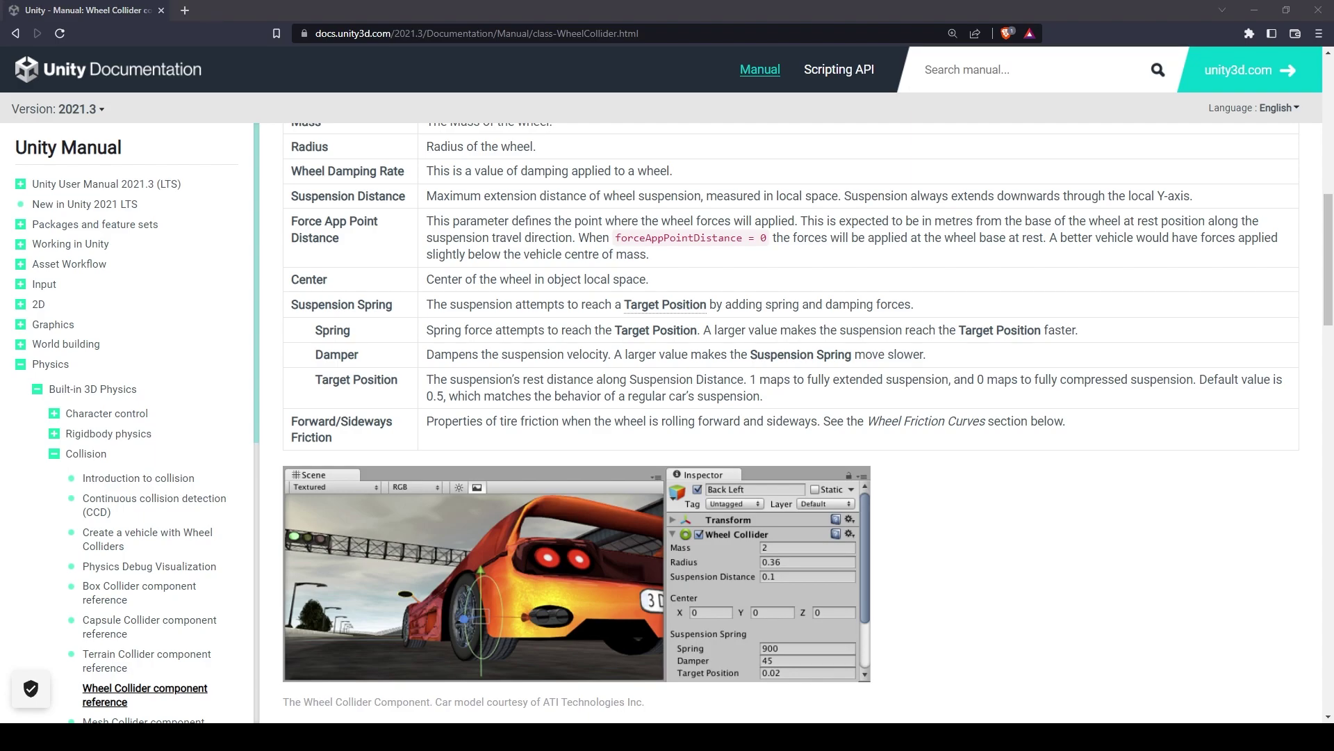
Back in Blender, set the Jeep body's origin with Origin to Geometry.
key("alt+Tab")
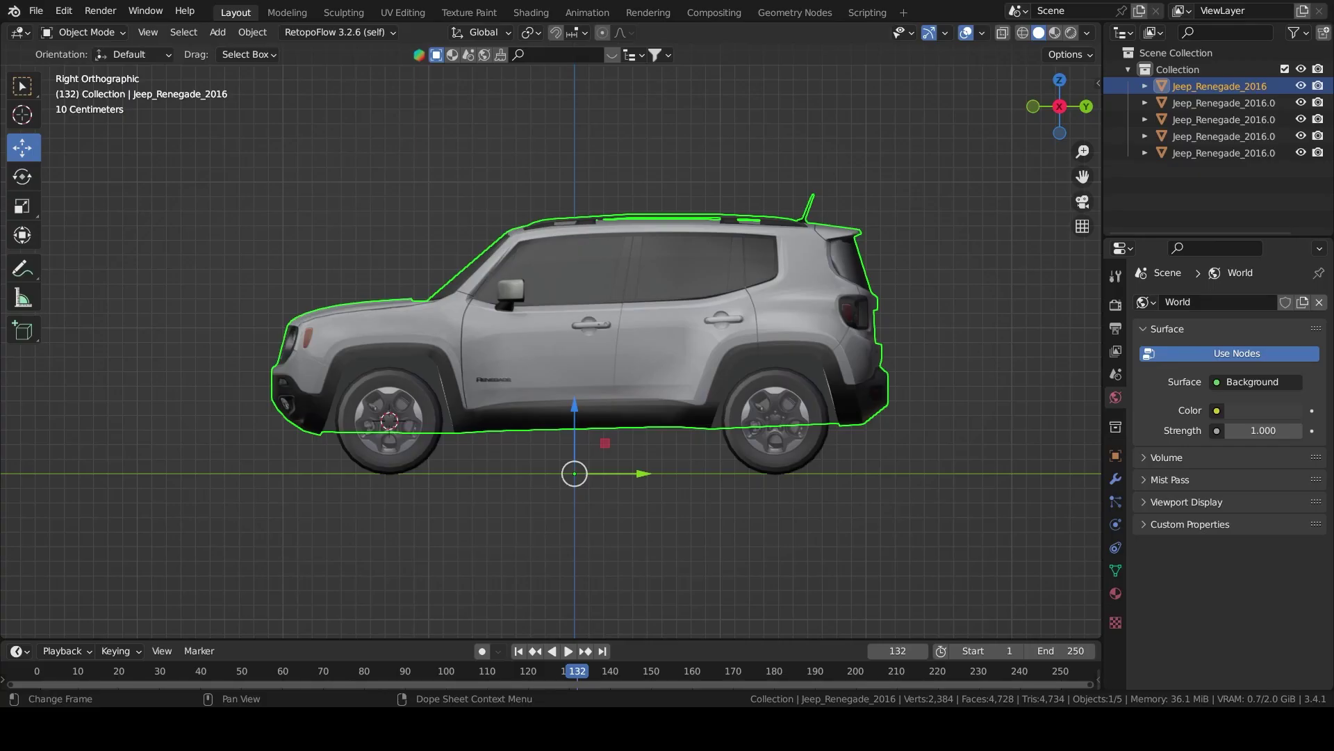
scroll(632, 433, "up", 2)
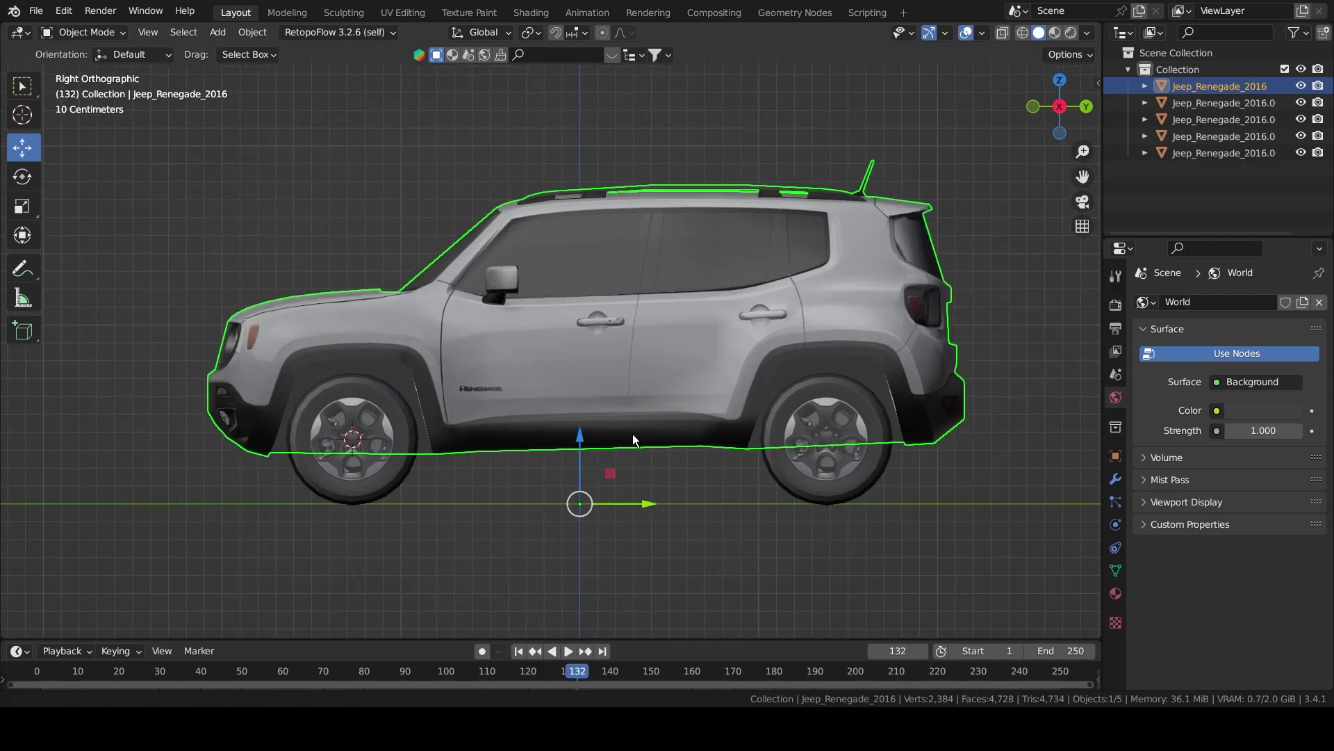
right_click(652, 324)
mouse_move(652, 322)
left_click(771, 376)
right_click(693, 306)
mouse_move(695, 305)
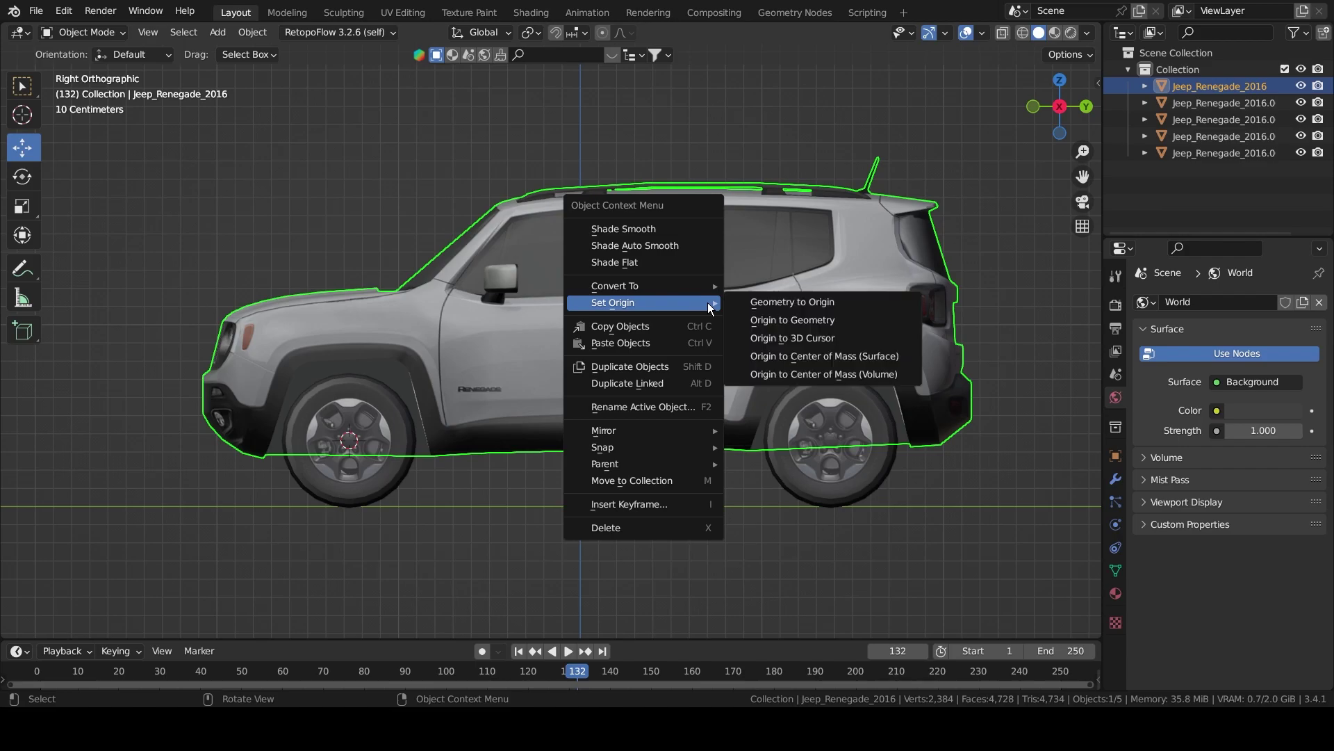
left_click(789, 321)
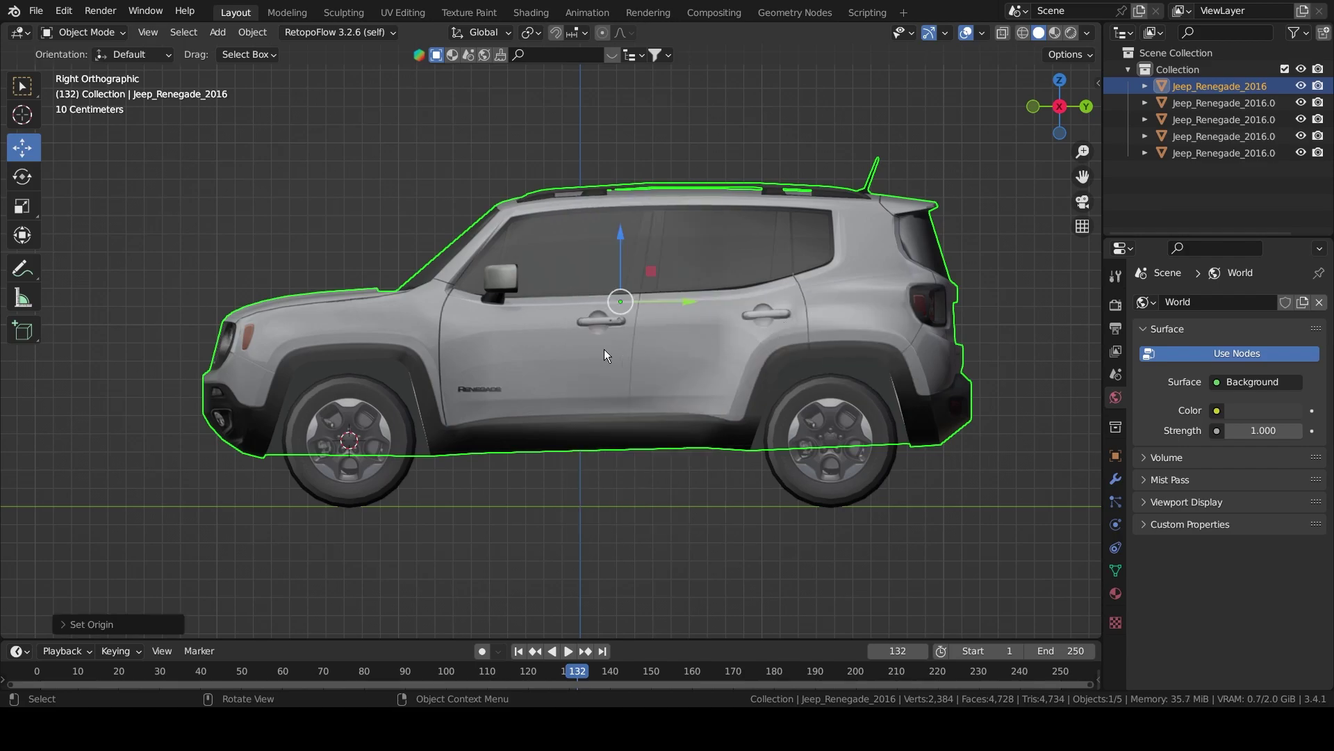
Reselect the Jeep_Renegade_2016 body and enter Edit Mode on its mesh.
middle_click_drag(595, 348, 623, 487)
left_click(623, 486)
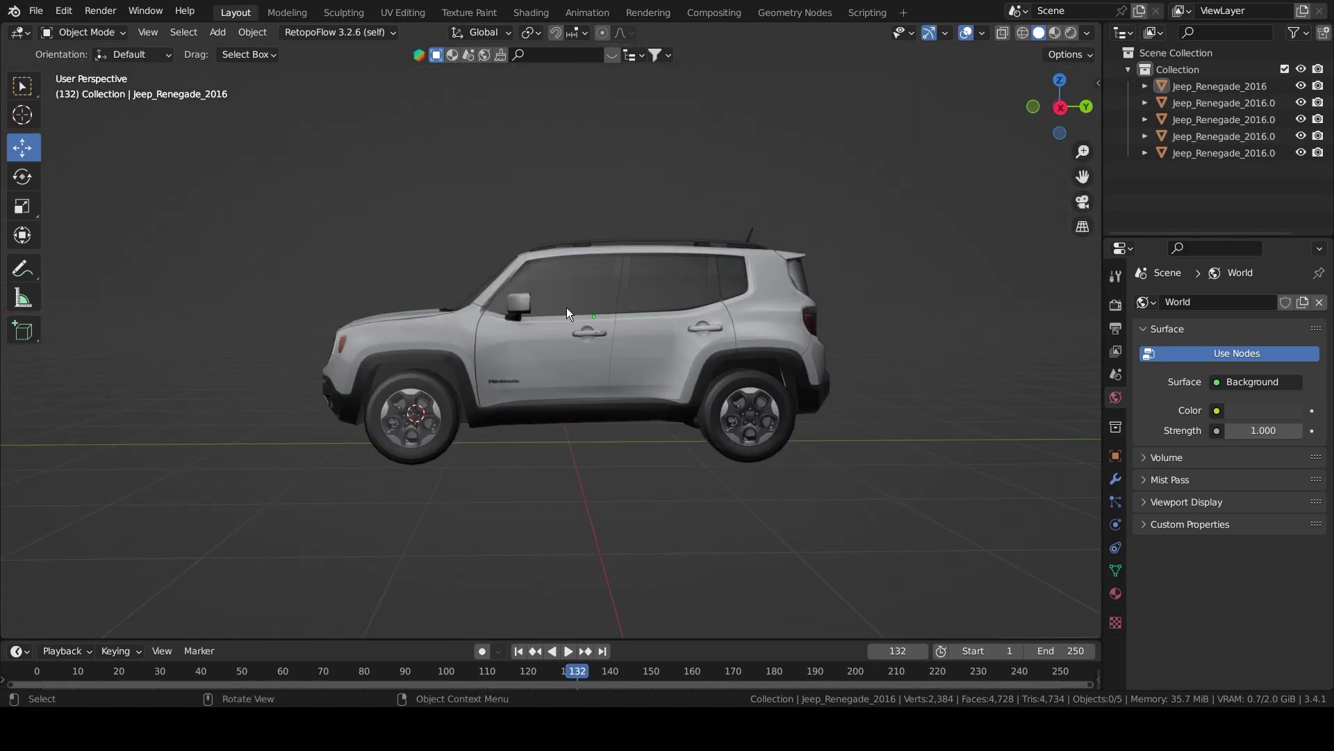
mouse_move(565, 314)
middle_mouse_down()
mouse_move(789, 430)
mouse_move(731, 559)
mouse_move(526, 380)
mouse_move(558, 319)
middle_mouse_up()
scroll(619, 311, "up", 6)
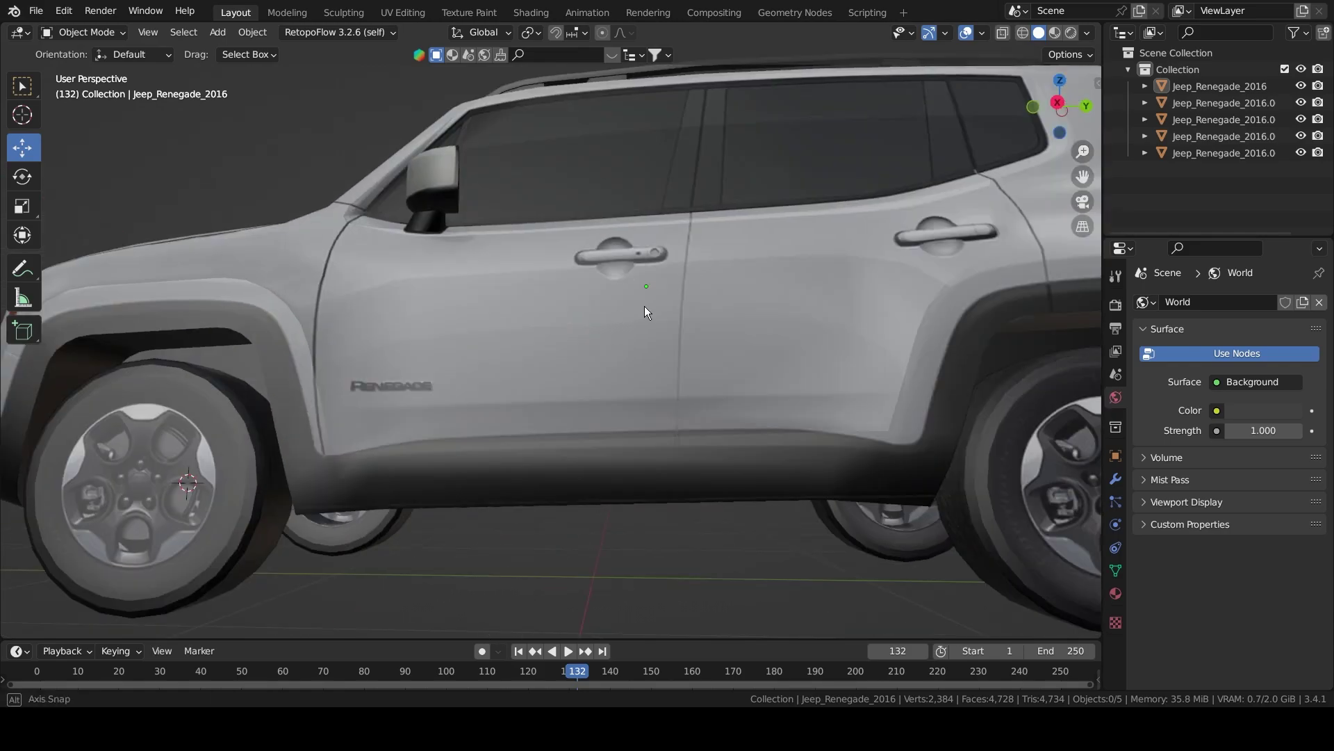
scroll(649, 301, "down", 4)
left_click(667, 303)
middle_click_drag(678, 315, 634, 463)
key("Tab")
middle_click_drag(629, 574, 602, 371)
Select an underside edge in edge mode and set viewport shading colour to Object.
key("2")
left_click(602, 371)
left_click(1088, 35)
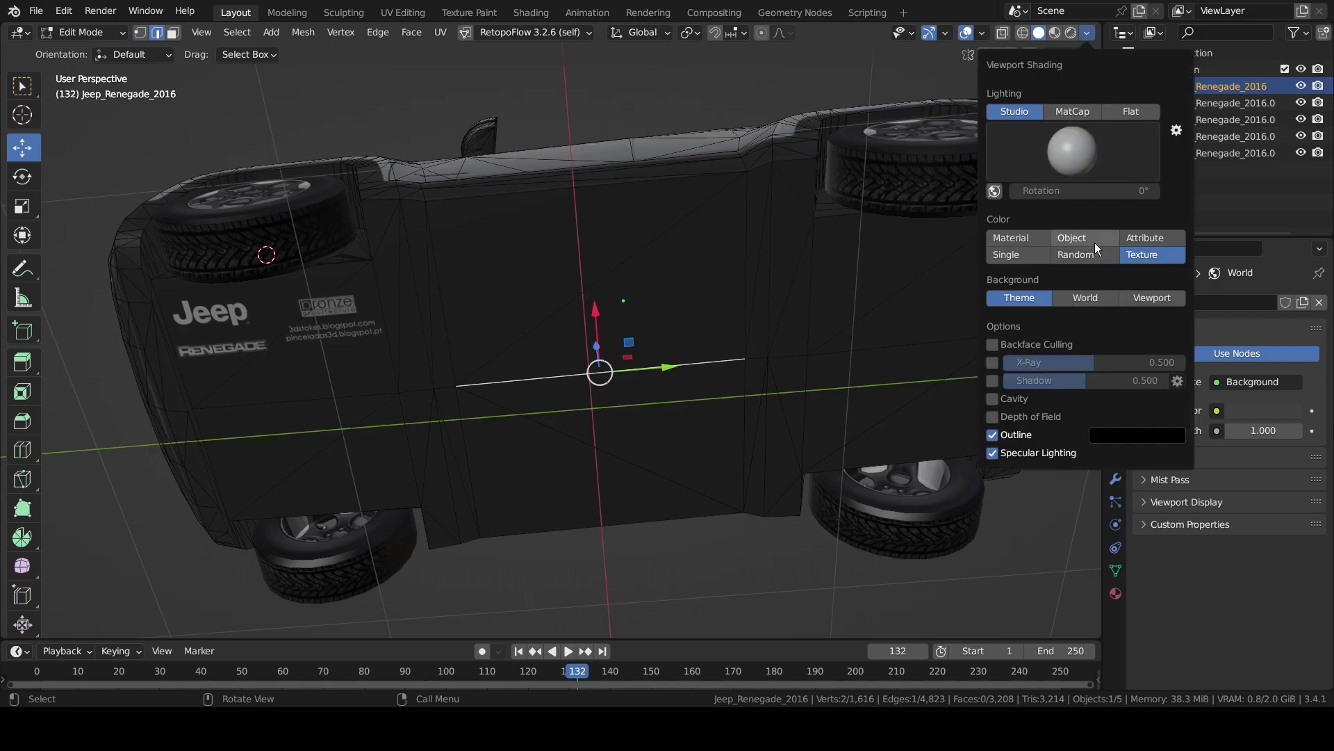
left_click(1066, 239)
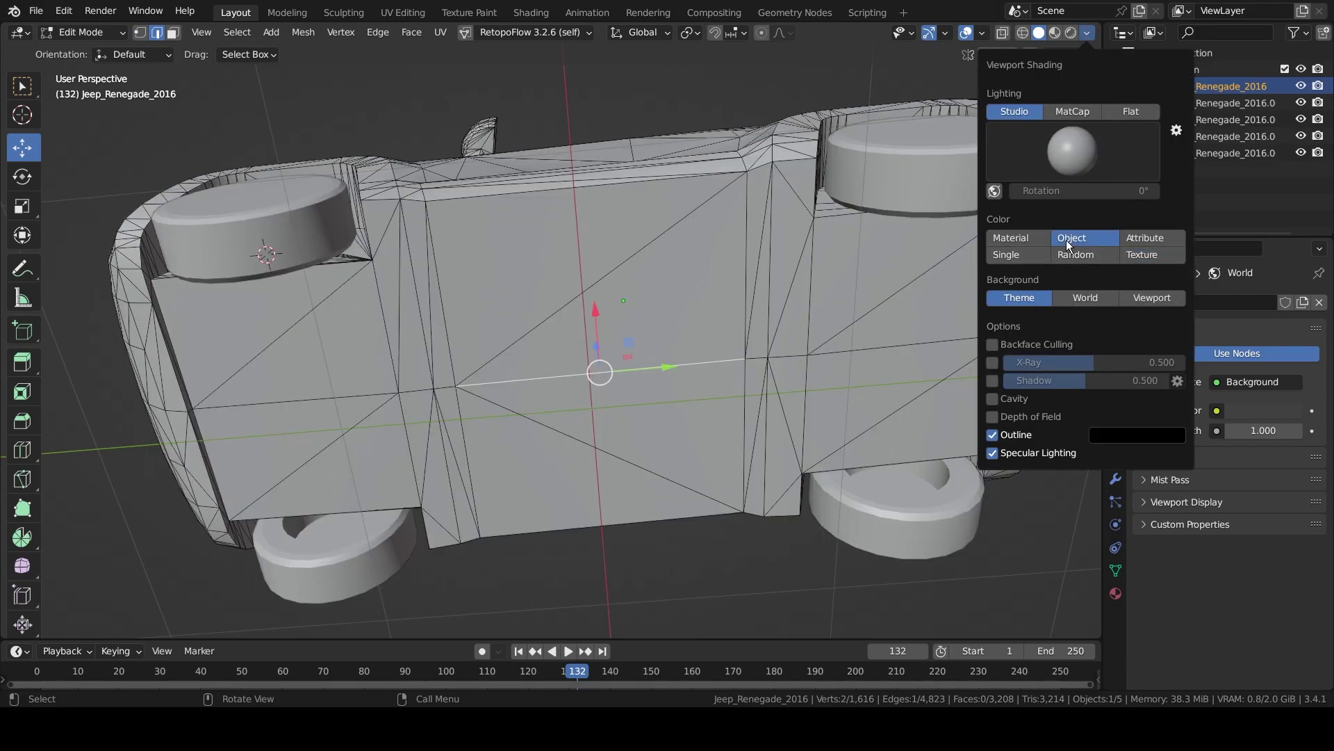
Snap the 3D cursor to the selected underside edge with Cursor to Selected.
mouse_move(570, 407)
middle_mouse_down()
mouse_move(570, 502)
mouse_move(596, 403)
middle_mouse_up()
scroll(596, 402, "up", 5)
scroll(616, 412, "down", 8)
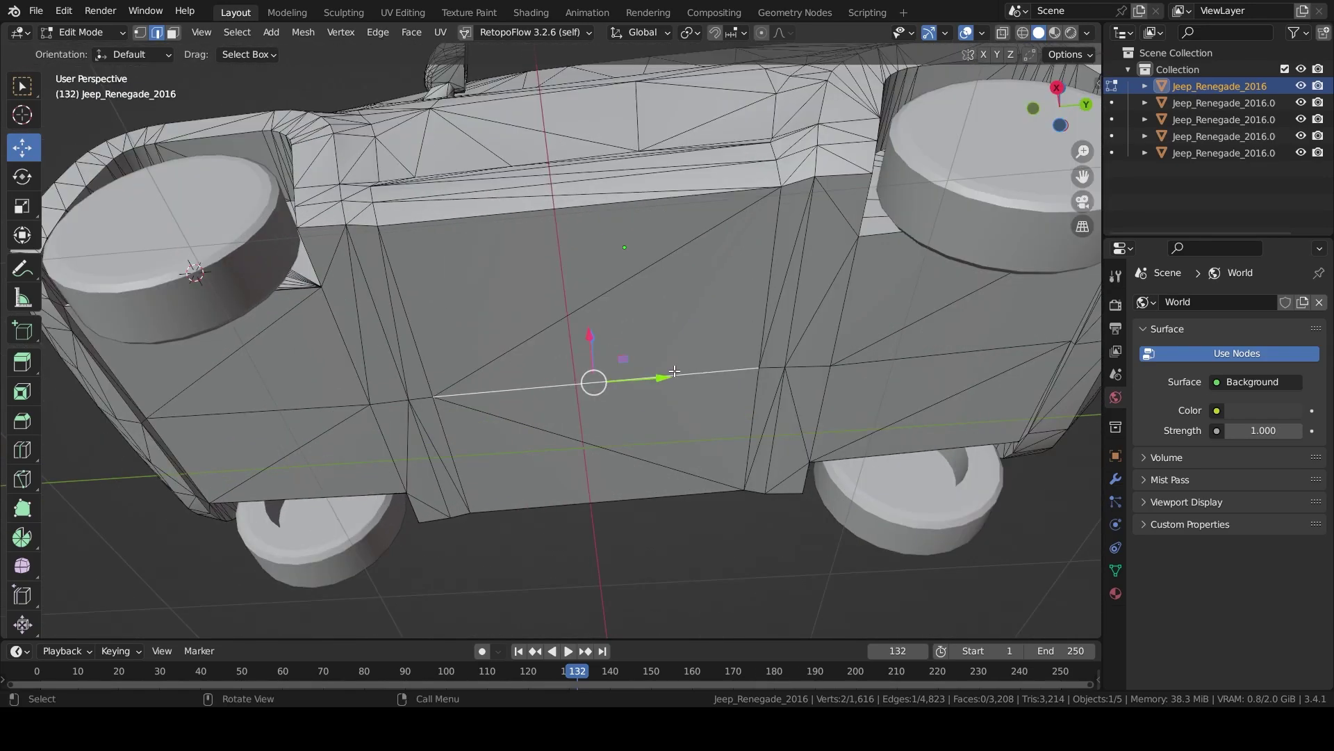
scroll(674, 371, "down", 5)
middle_click_drag(653, 372, 577, 372)
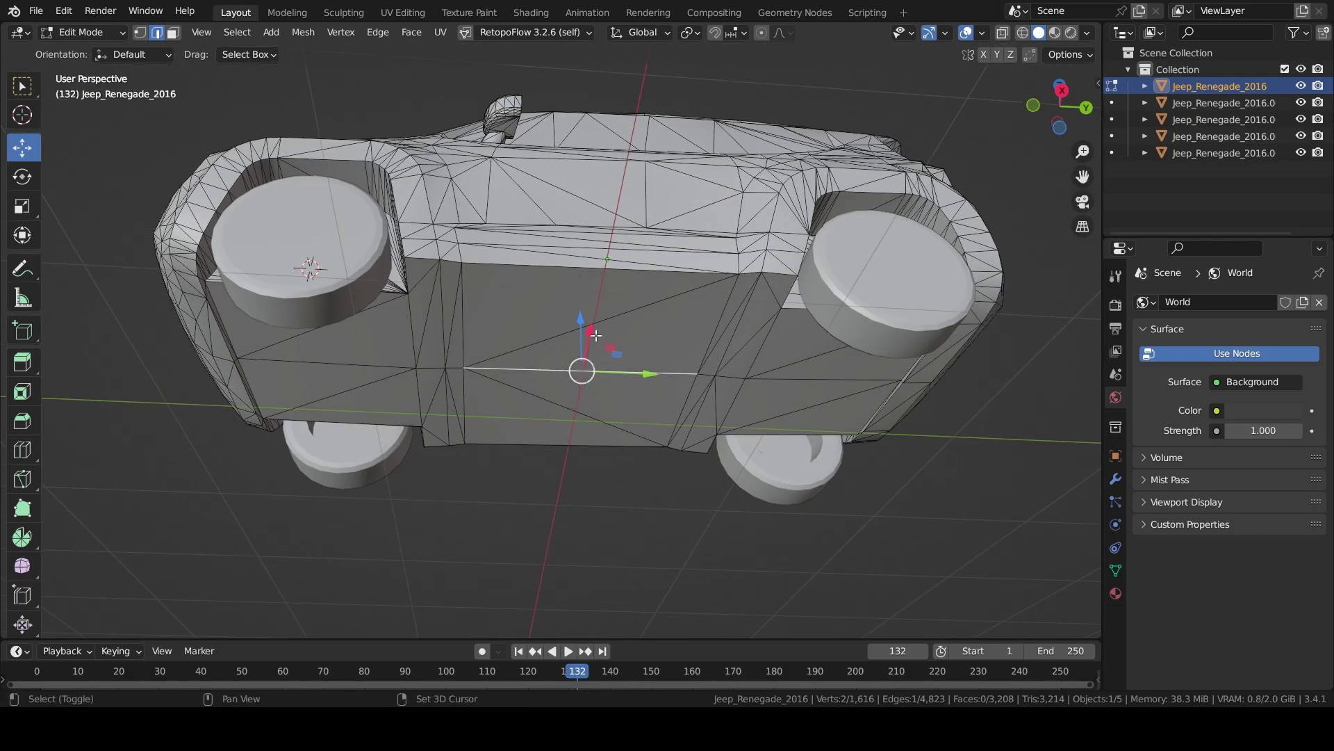
key("shift+s")
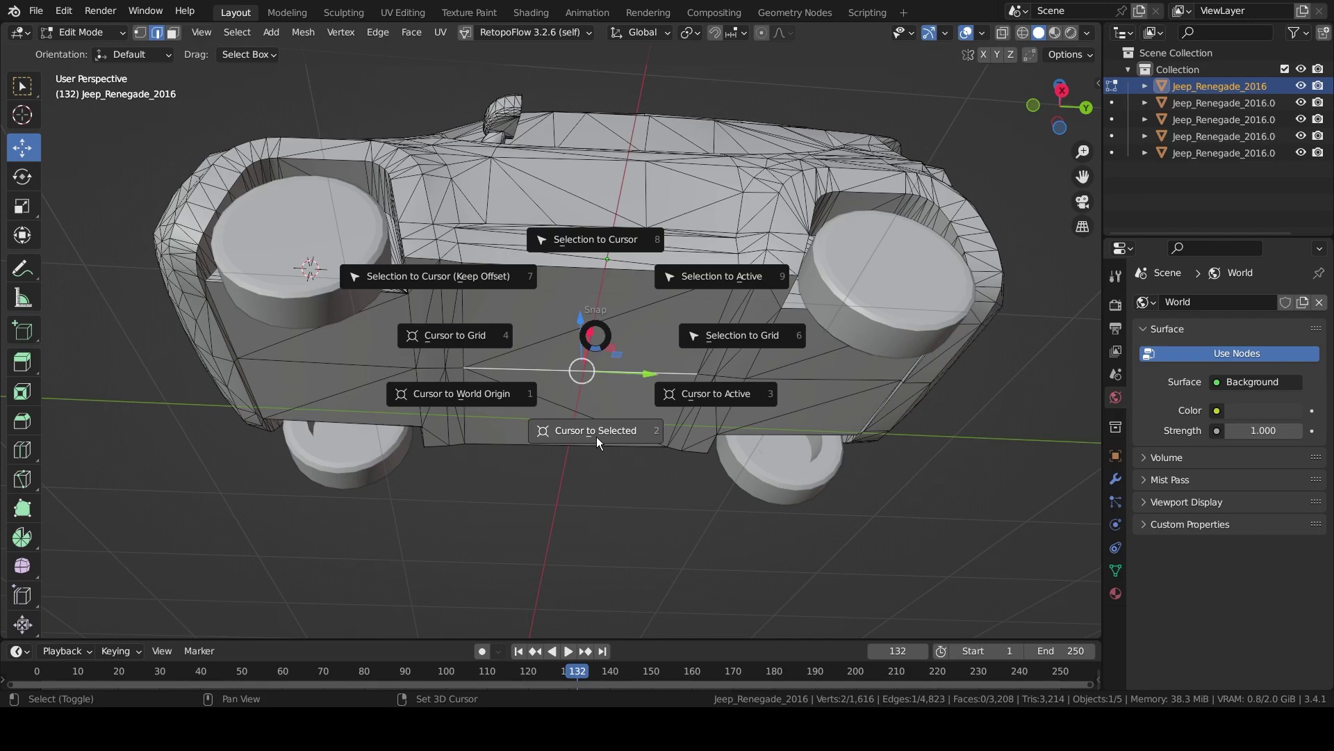
left_click(597, 436)
Back in Object Mode, set the Jeep body's origin to the 3D cursor and deselect.
key("Tab")
middle_click_drag(597, 436, 621, 402)
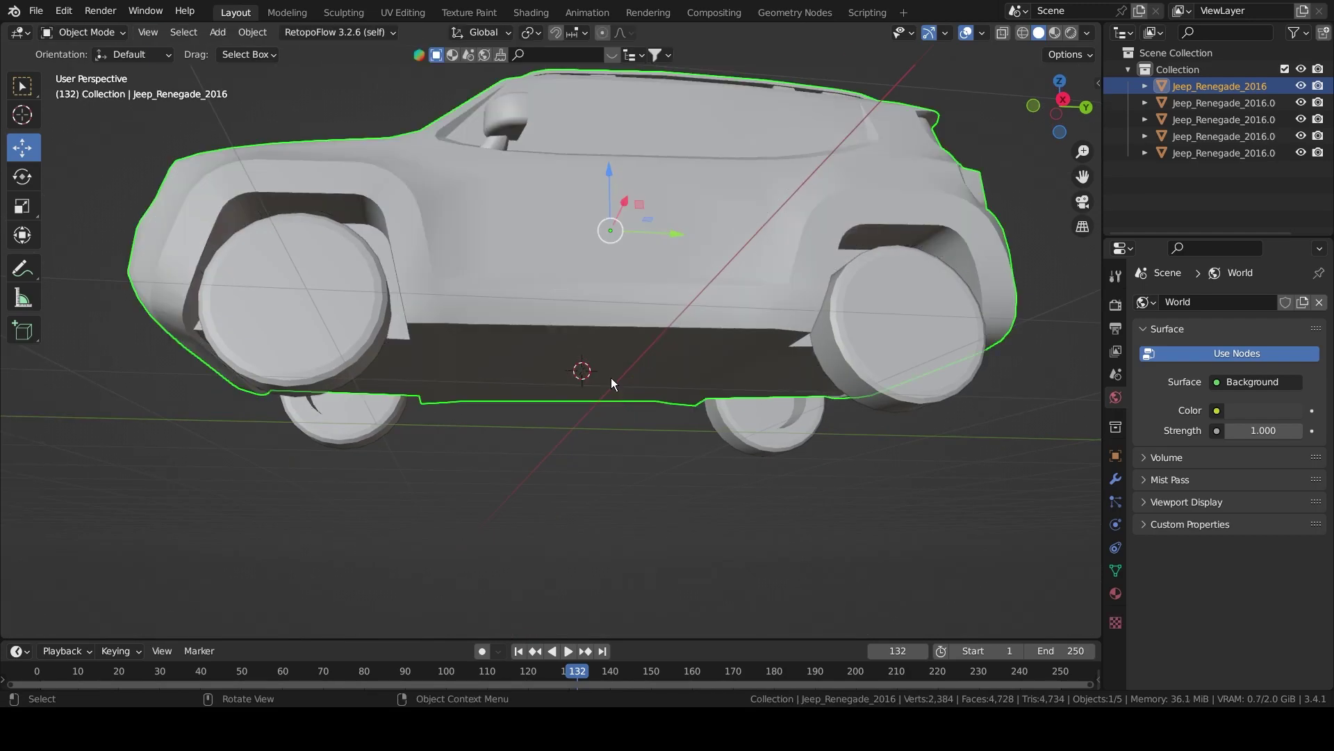
middle_click_drag(636, 310, 635, 329, "shift")
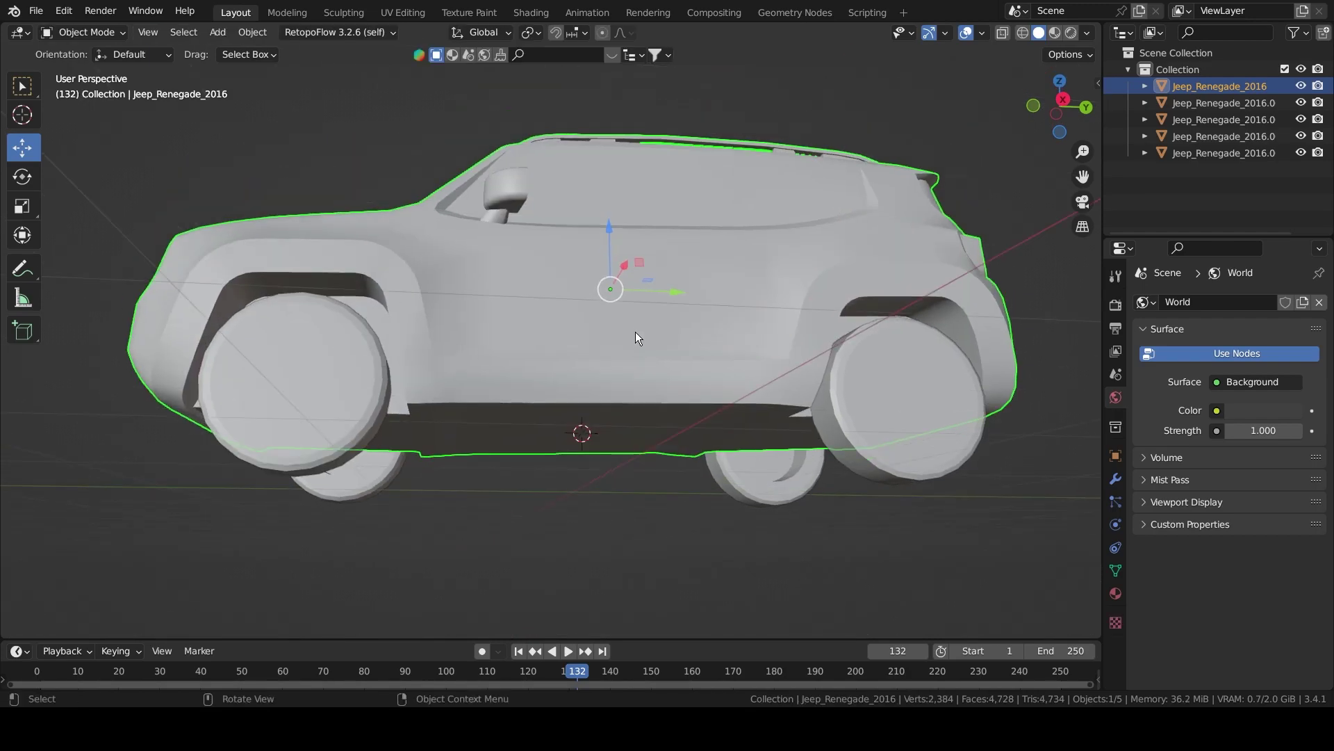
right_click(639, 320)
mouse_move(642, 320)
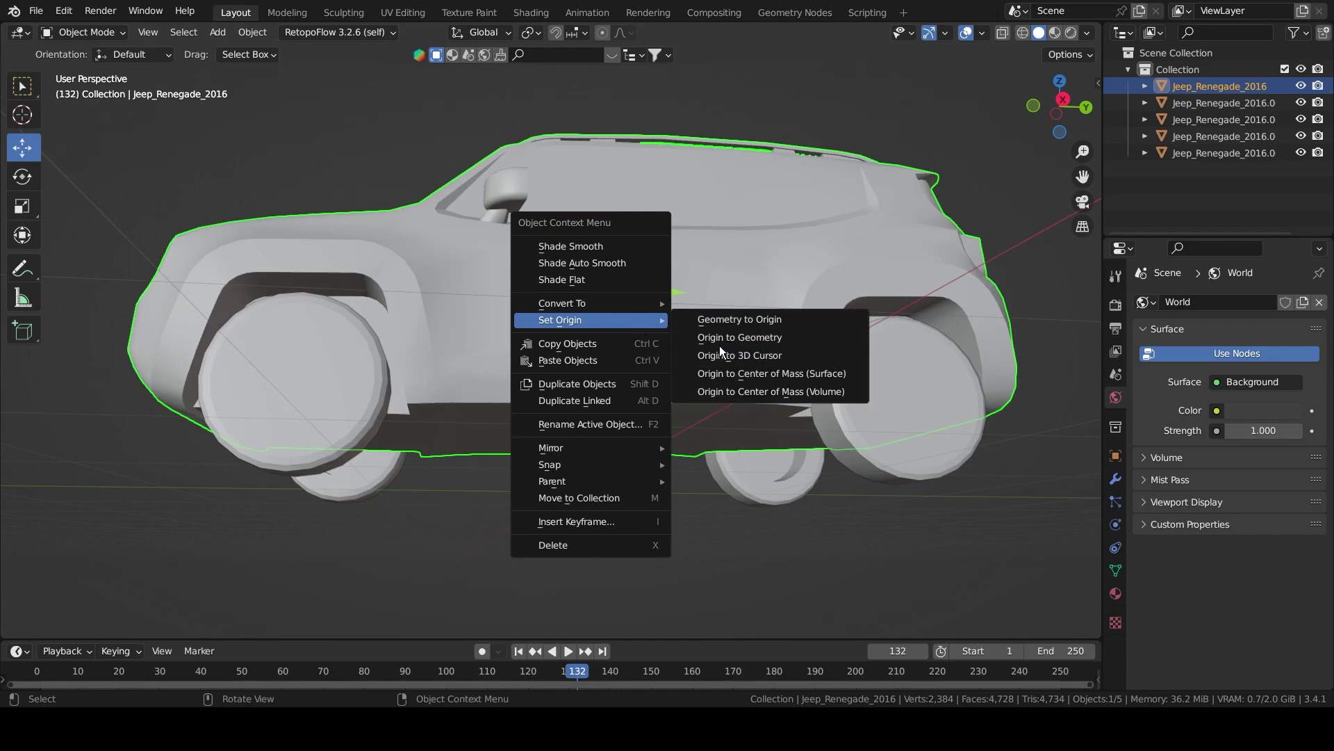
left_click(752, 354)
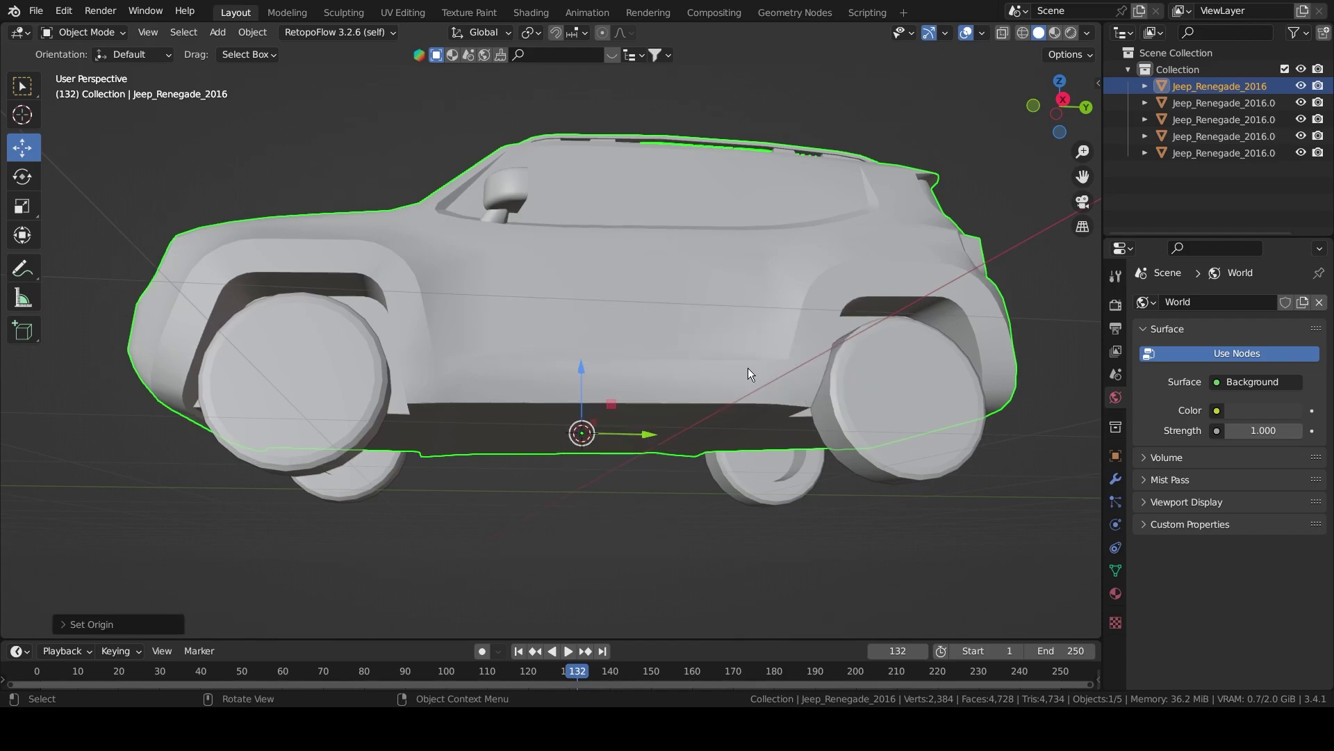
scroll(624, 344, "down", 4)
left_click(595, 480)
scroll(617, 426, "up", 2)
mouse_move(617, 425)
middle_mouse_down()
mouse_move(595, 382)
mouse_move(616, 331)
mouse_move(586, 383)
mouse_move(588, 372)
mouse_move(613, 425)
middle_mouse_up()
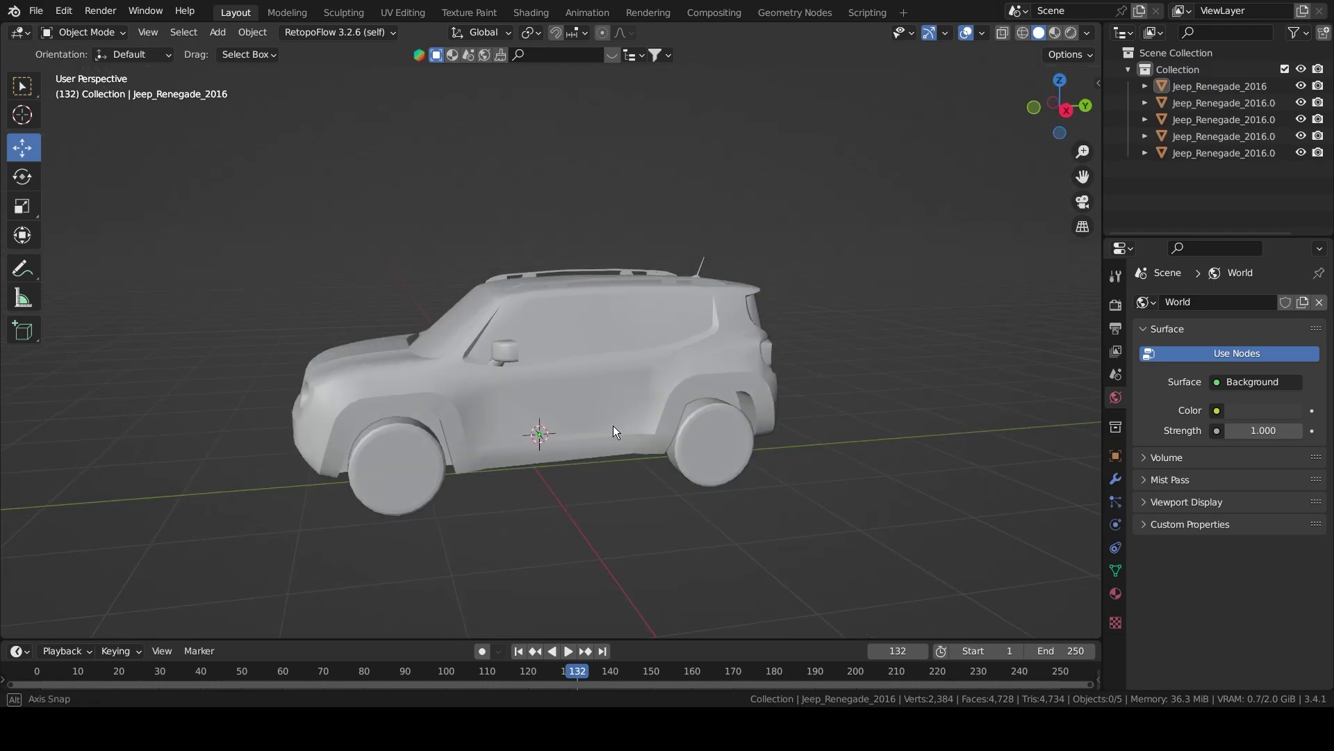
Turn on Affect Only Origins in the transform Options.
left_click(1086, 55)
middle_click_drag(800, 313, 679, 387)
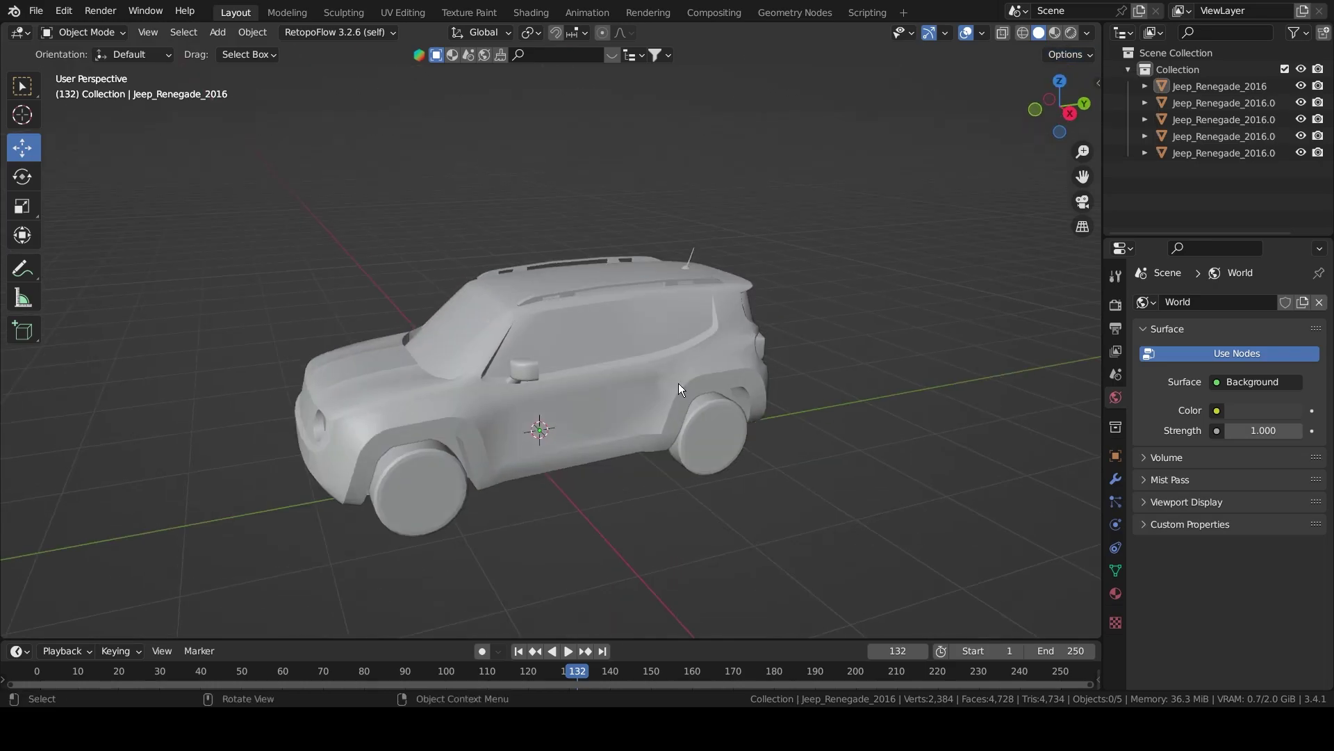
left_click(1082, 55)
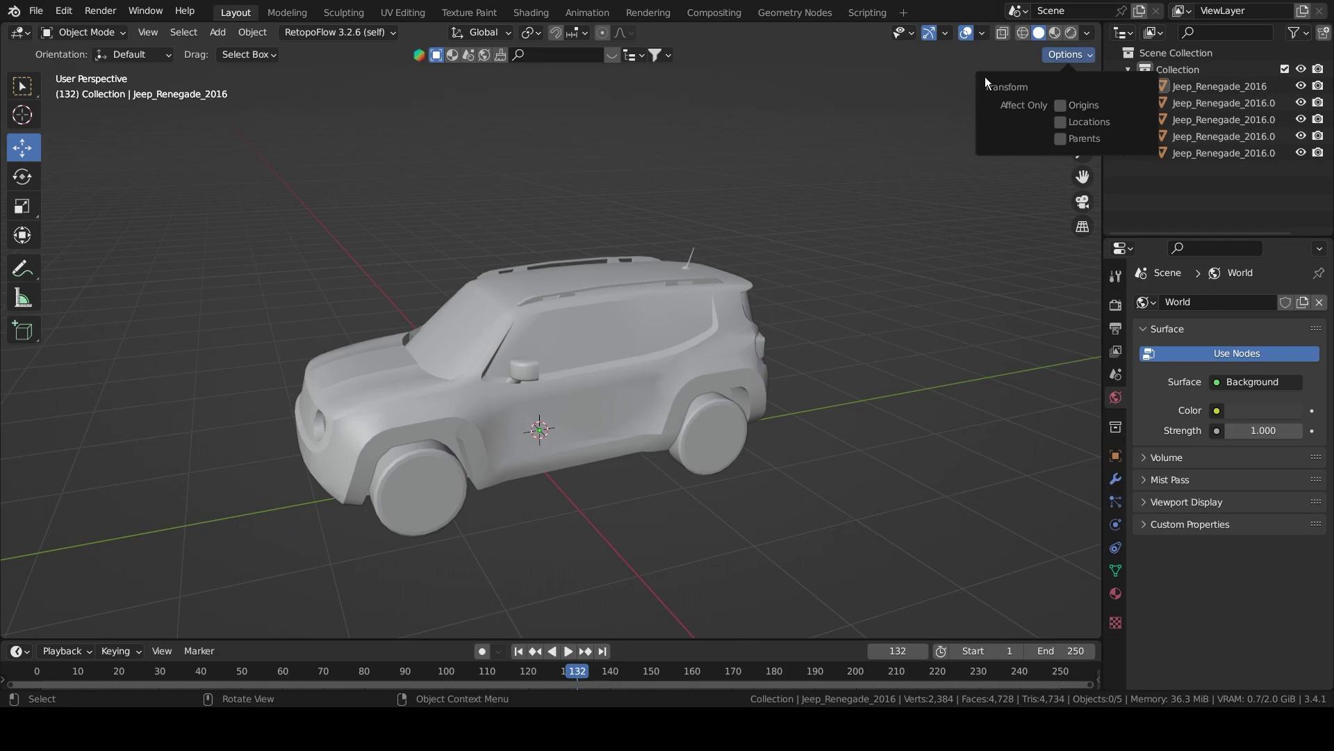
left_click(1087, 54)
middle_click_drag(77, 179, 573, 435)
Move the body's origin along Z and Y down to the car's underside.
left_click(549, 353)
scroll(573, 435, "up", 2)
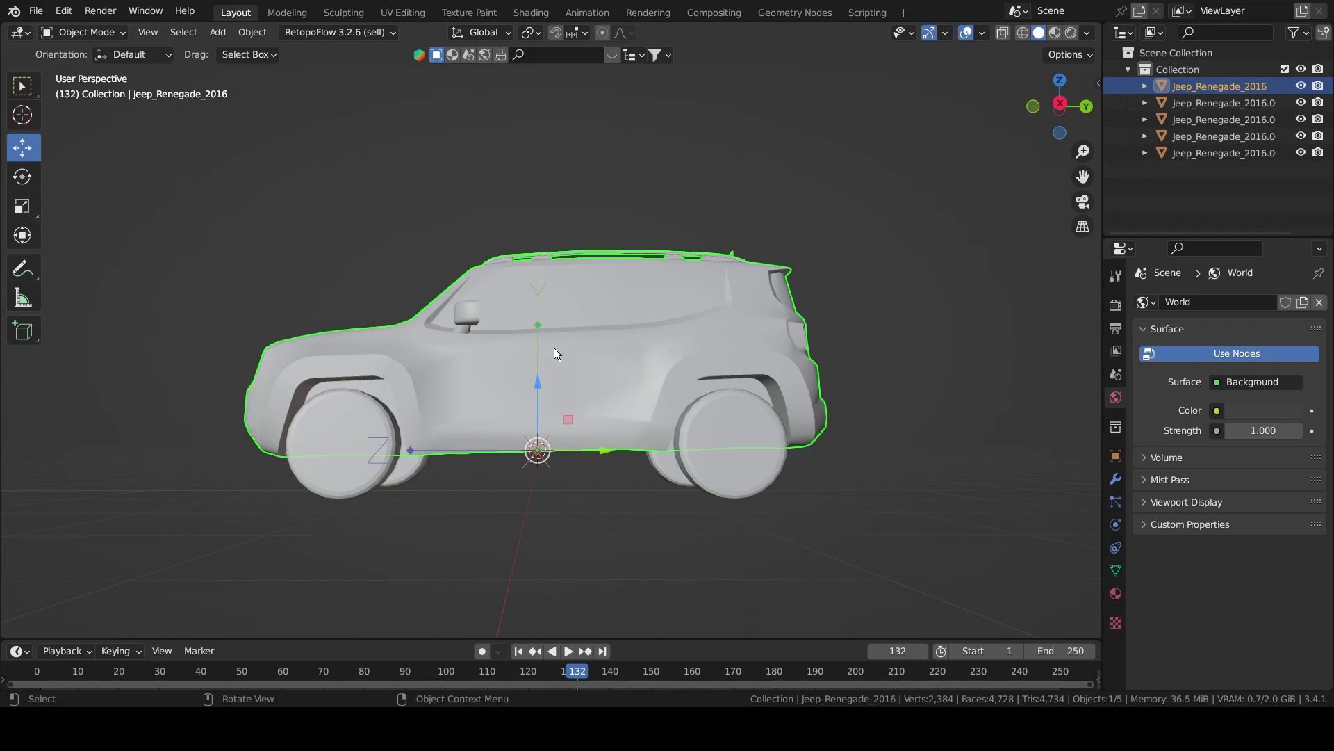
left_click_drag(546, 382, 552, 331)
mouse_move(552, 332)
middle_mouse_down()
mouse_move(666, 367)
mouse_move(503, 356)
mouse_move(558, 355)
middle_mouse_up()
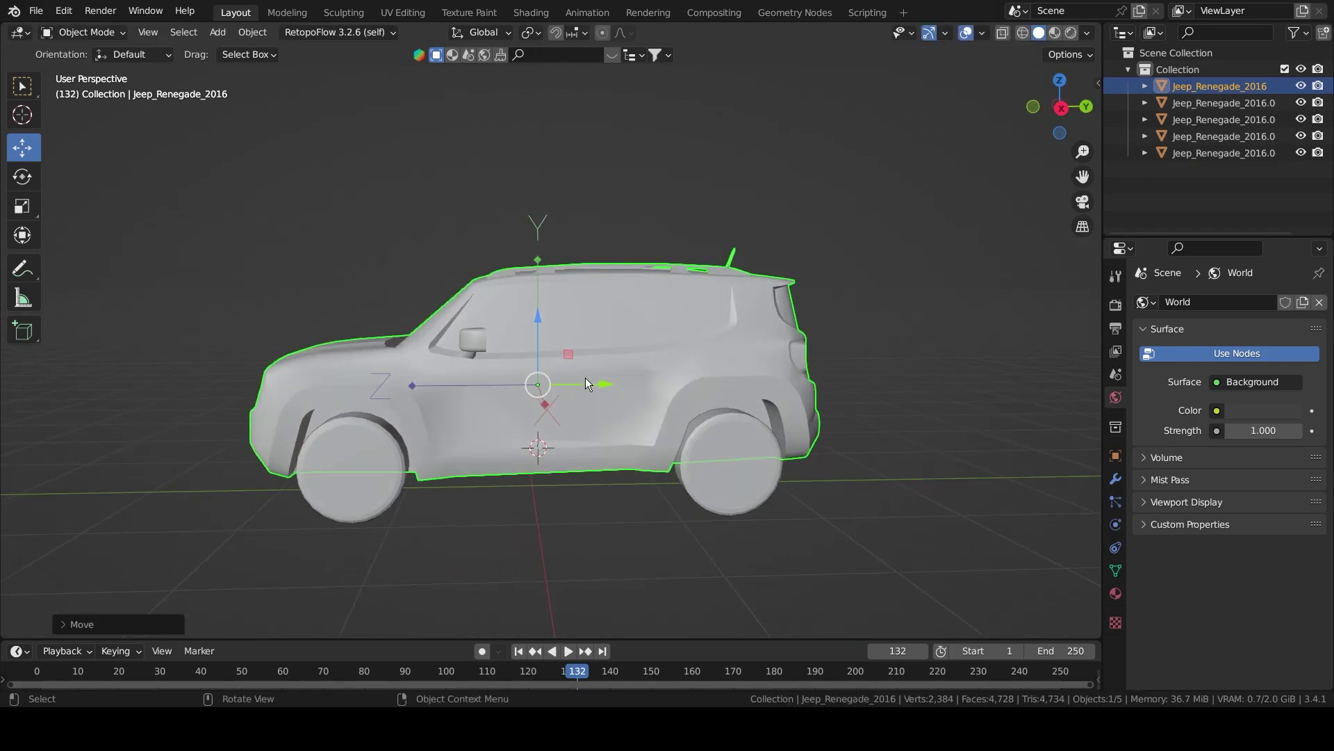
left_click_drag(594, 382, 647, 410)
mouse_move(646, 410)
middle_mouse_down()
mouse_move(733, 347)
mouse_move(658, 419)
mouse_move(494, 476)
mouse_move(674, 452)
mouse_move(644, 407)
middle_mouse_up()
left_click_drag(650, 394, 581, 415)
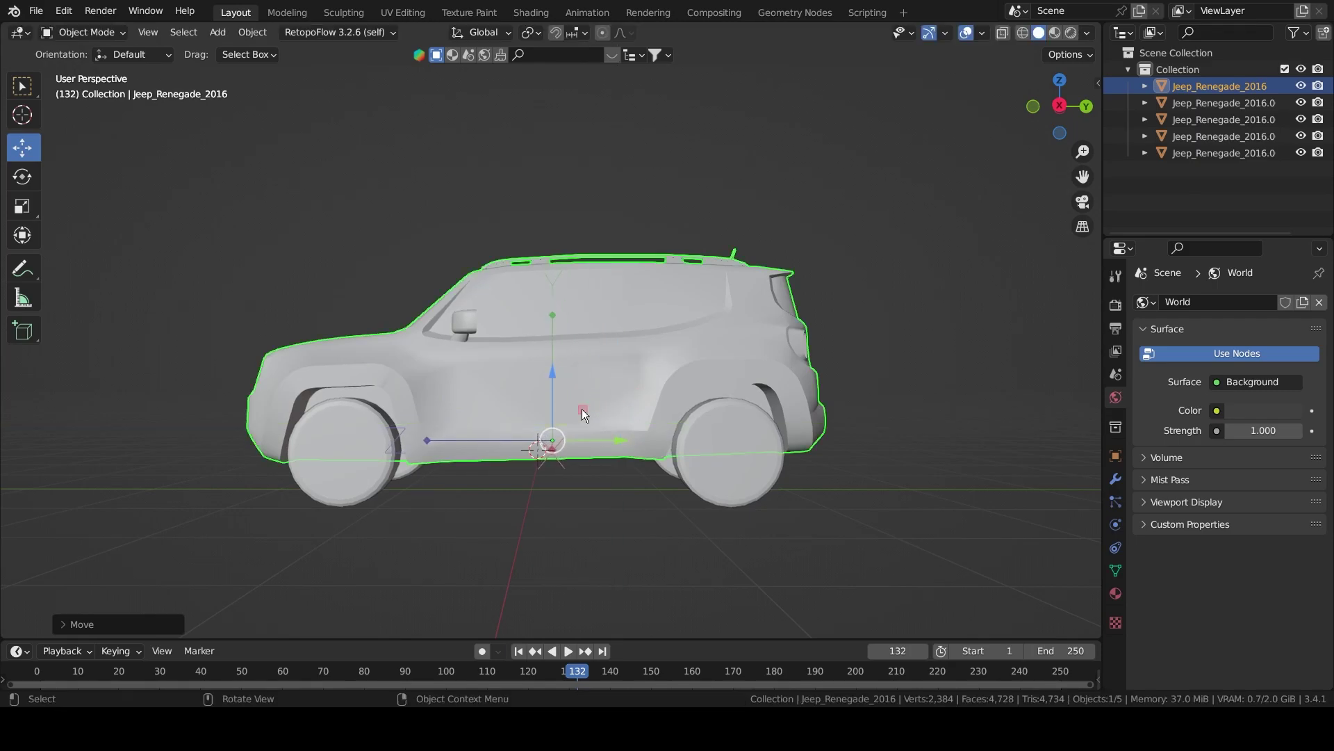
Turn off Affect Only Origins and set viewport shading colour to Texture.
left_click(1085, 60)
left_click(1070, 106)
middle_click_drag(602, 370, 622, 369)
left_click(1087, 33)
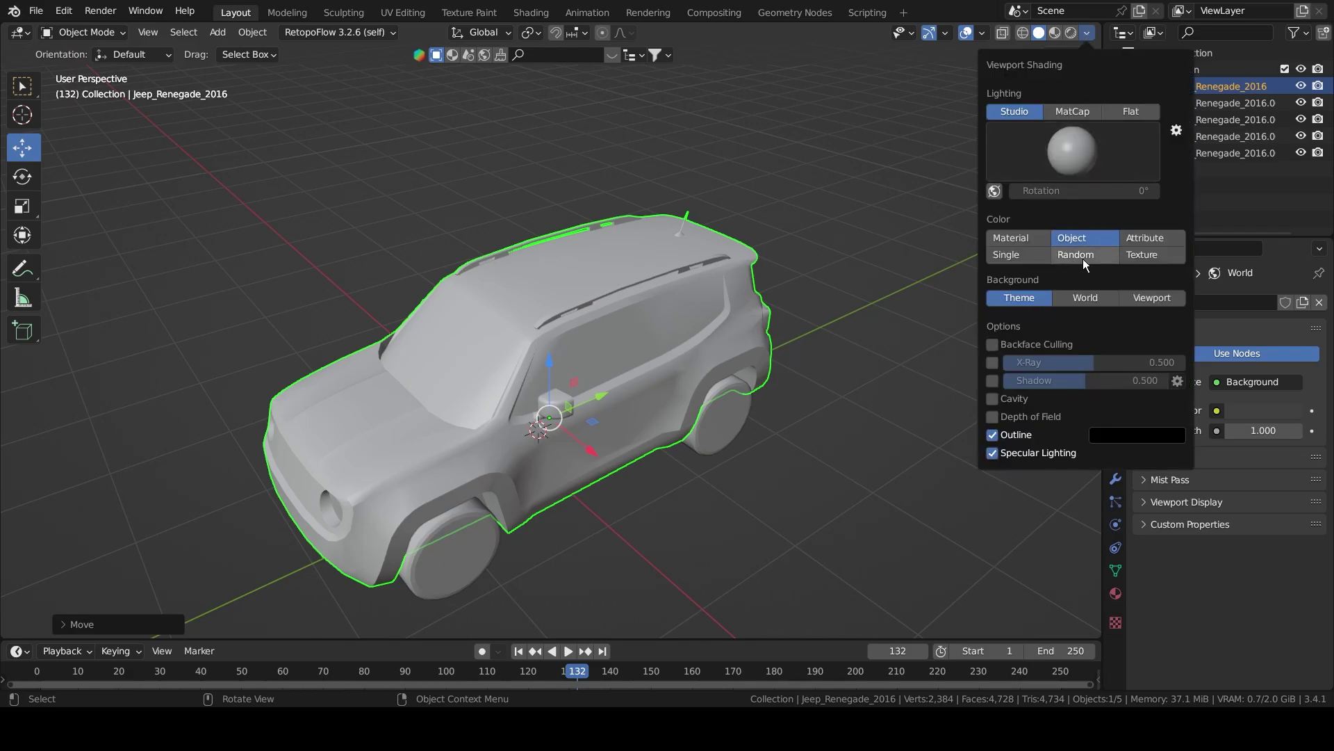
left_click(1140, 253)
middle_click_drag(642, 452, 623, 383)
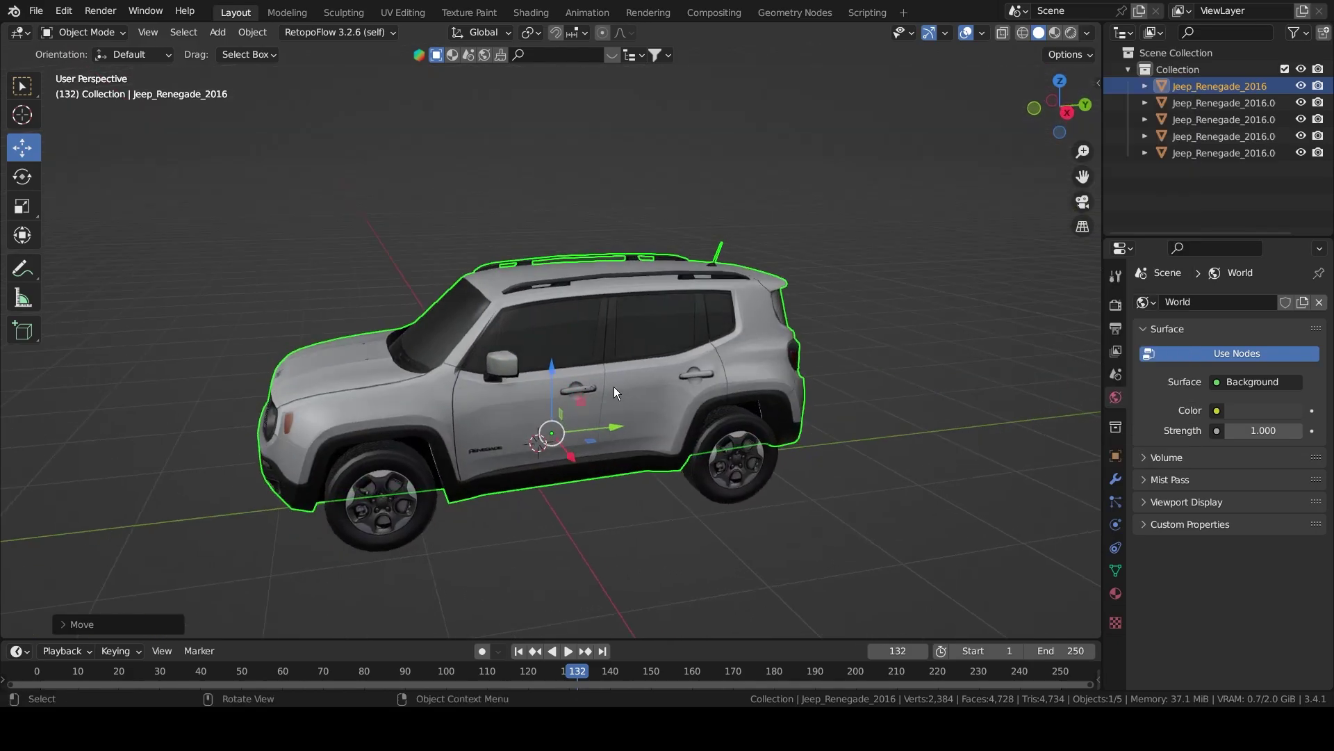
Reset the body's origin with Origin to Geometry and deselect the car.
right_click(623, 382)
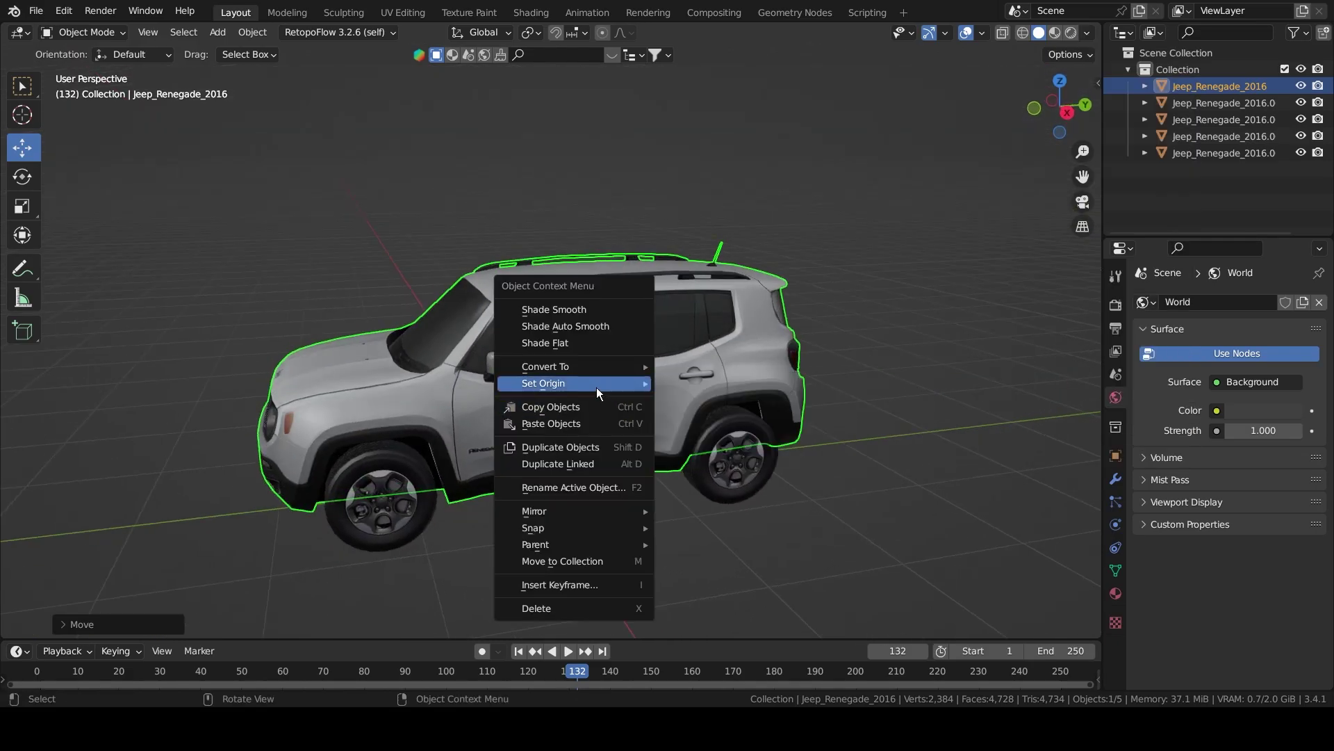
mouse_move(597, 387)
left_click(745, 397)
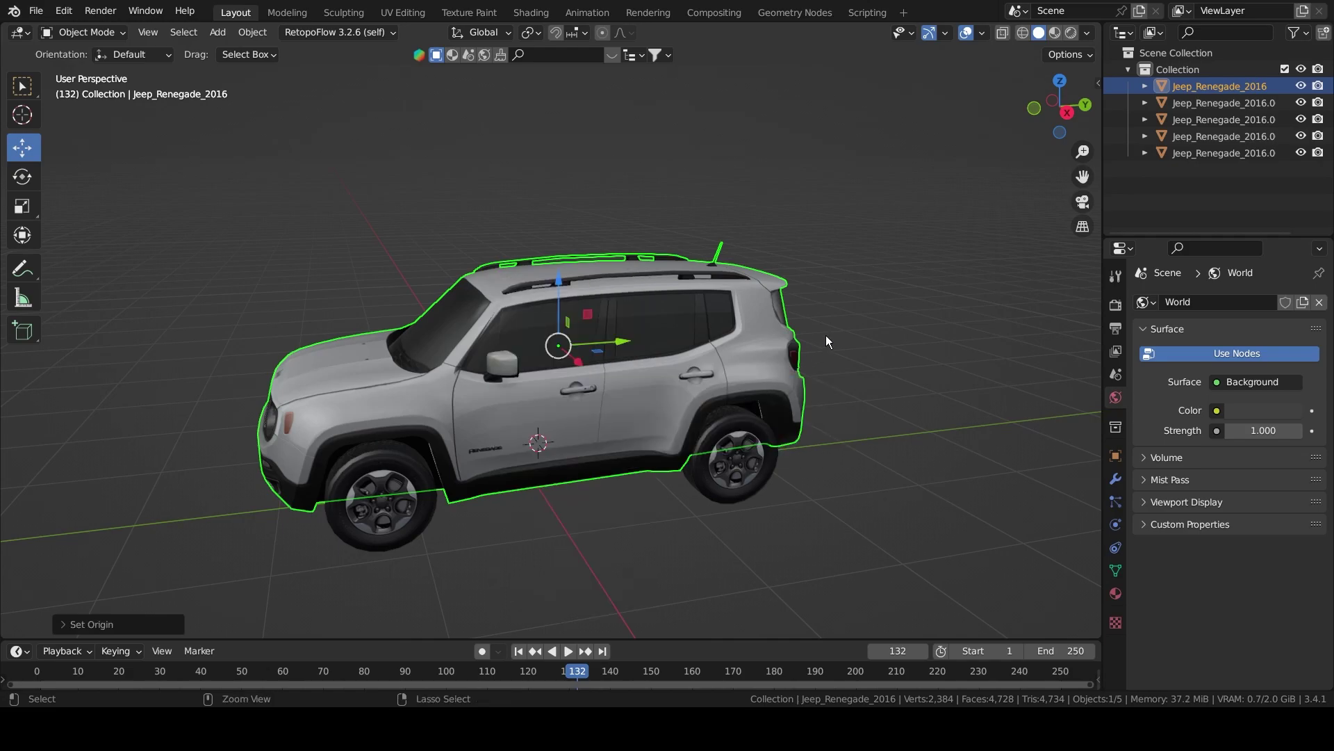
left_click(828, 332)
middle_click_drag(828, 333, 649, 394)
middle_click_drag(554, 344, 641, 360)
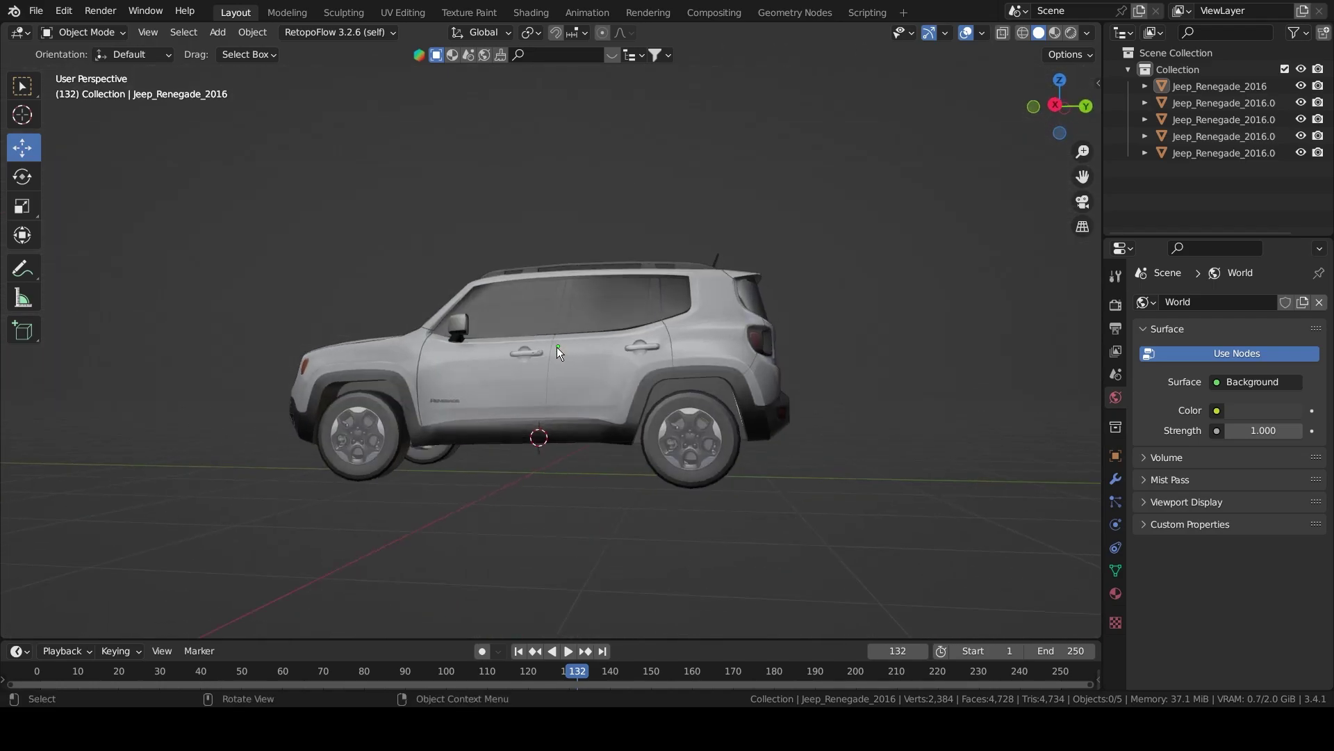
mouse_move(556, 347)
middle_mouse_down()
mouse_move(616, 371)
mouse_move(560, 352)
middle_mouse_up()
middle_click_drag(641, 362, 590, 375)
mouse_move(518, 340)
middle_mouse_down()
mouse_move(549, 316)
mouse_move(535, 319)
middle_mouse_up()
left_click(31, 266)
left_click_drag(271, 339, 252, 408)
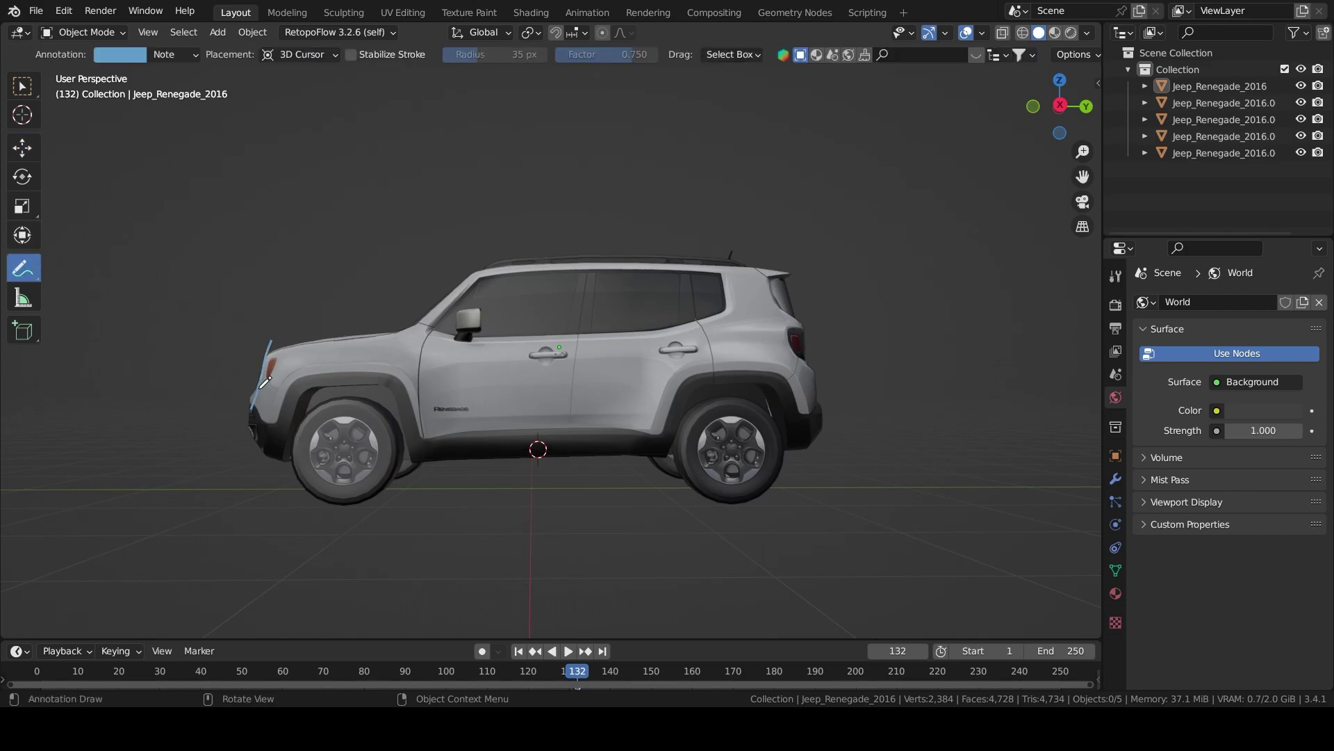
left_click_drag(819, 341, 816, 440)
left_click_drag(541, 245, 711, 277)
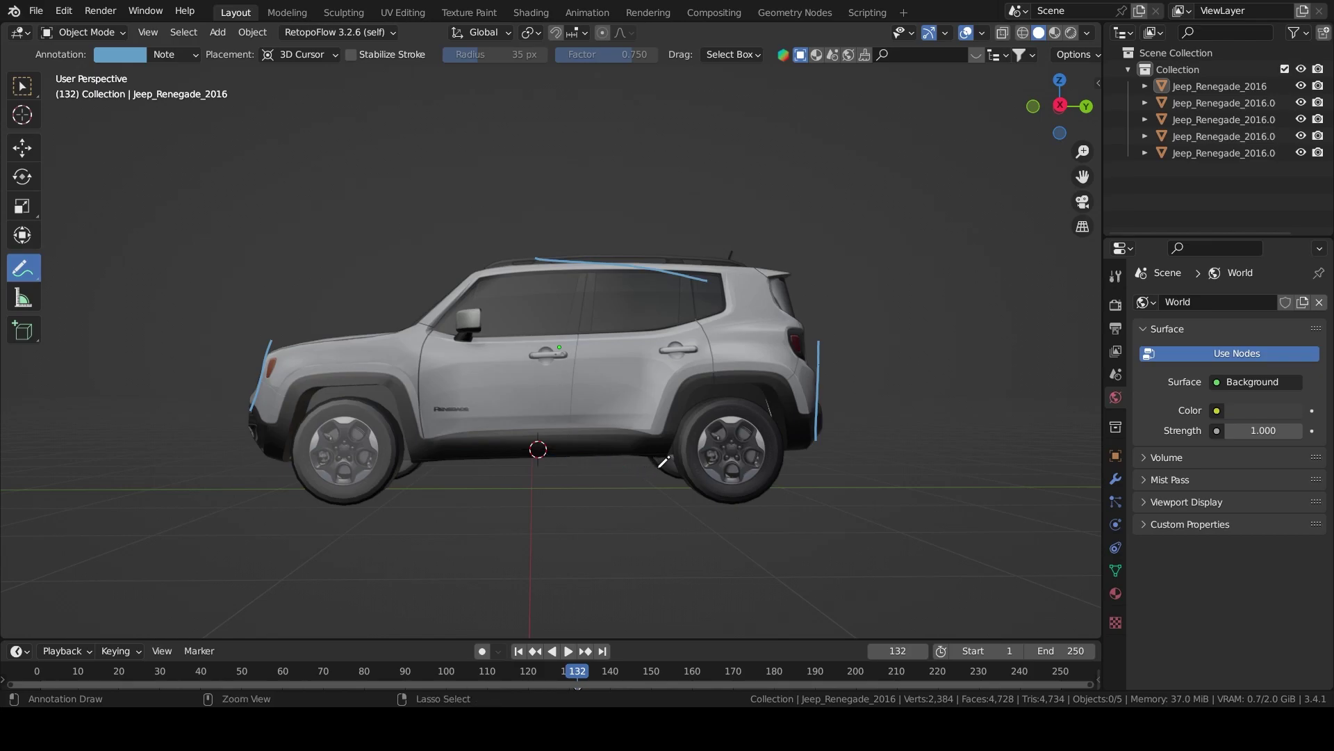
key("ctrl+z")
key("ctrl+z")
key("ctrl+z")
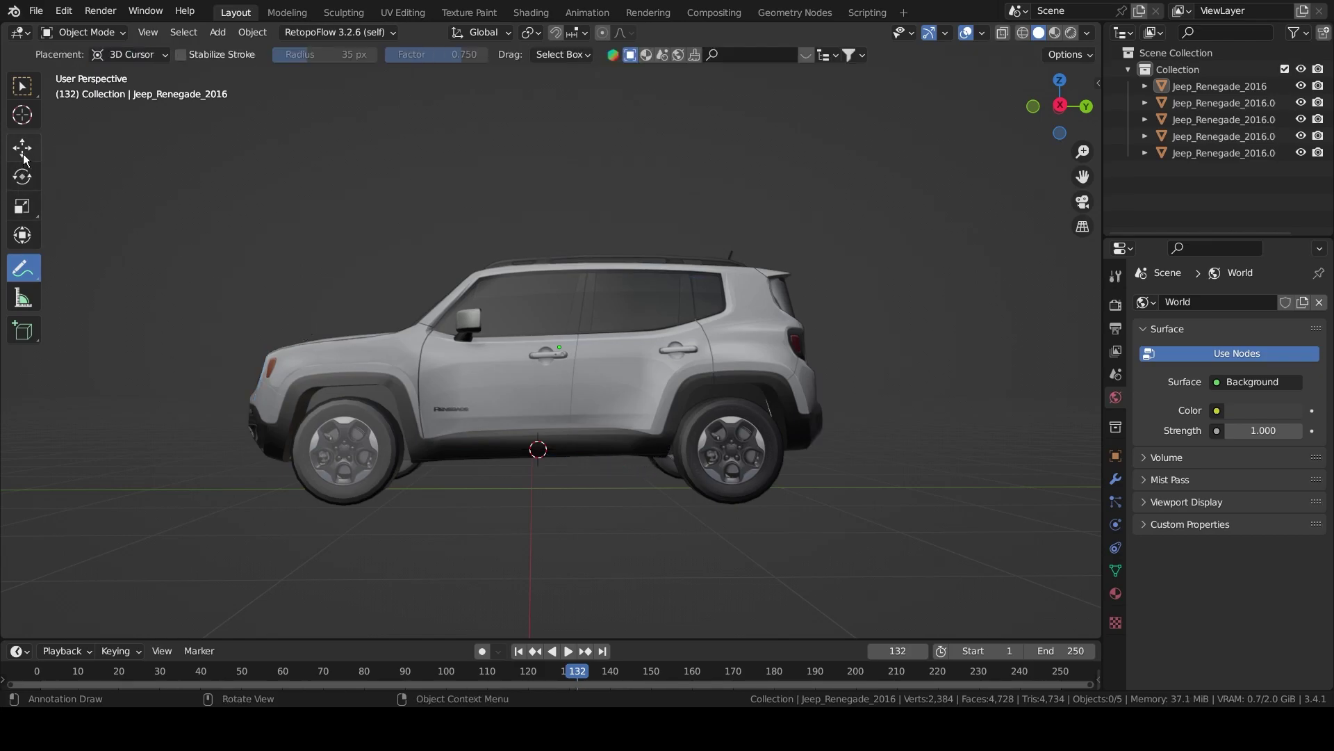
mouse_move(326, 275)
middle_mouse_down()
mouse_move(417, 298)
mouse_move(363, 294)
mouse_move(530, 372)
middle_mouse_up()
middle_click_drag(344, 350, 351, 347)
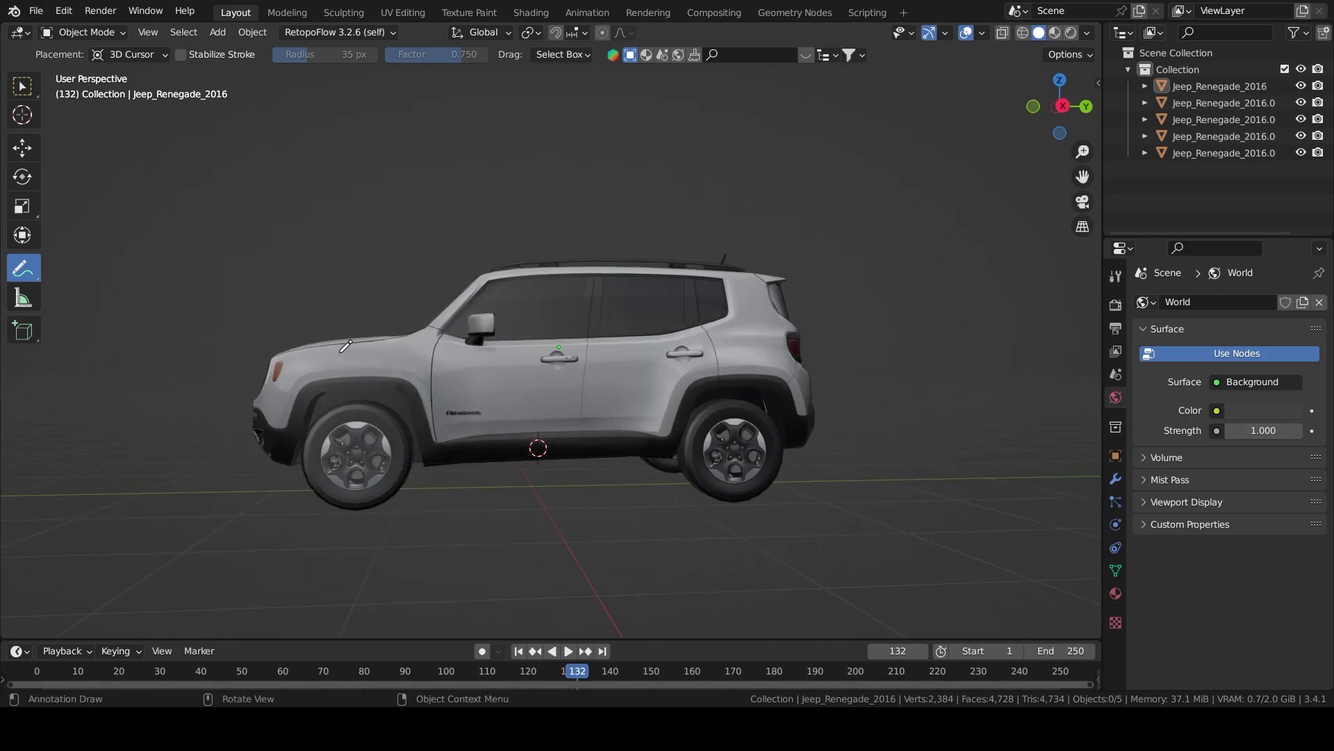
mouse_move(358, 341)
left_mouse_down()
mouse_move(306, 343)
mouse_move(300, 414)
mouse_move(425, 407)
mouse_move(424, 339)
mouse_move(353, 340)
left_mouse_up()
left_click_drag(367, 273, 359, 328)
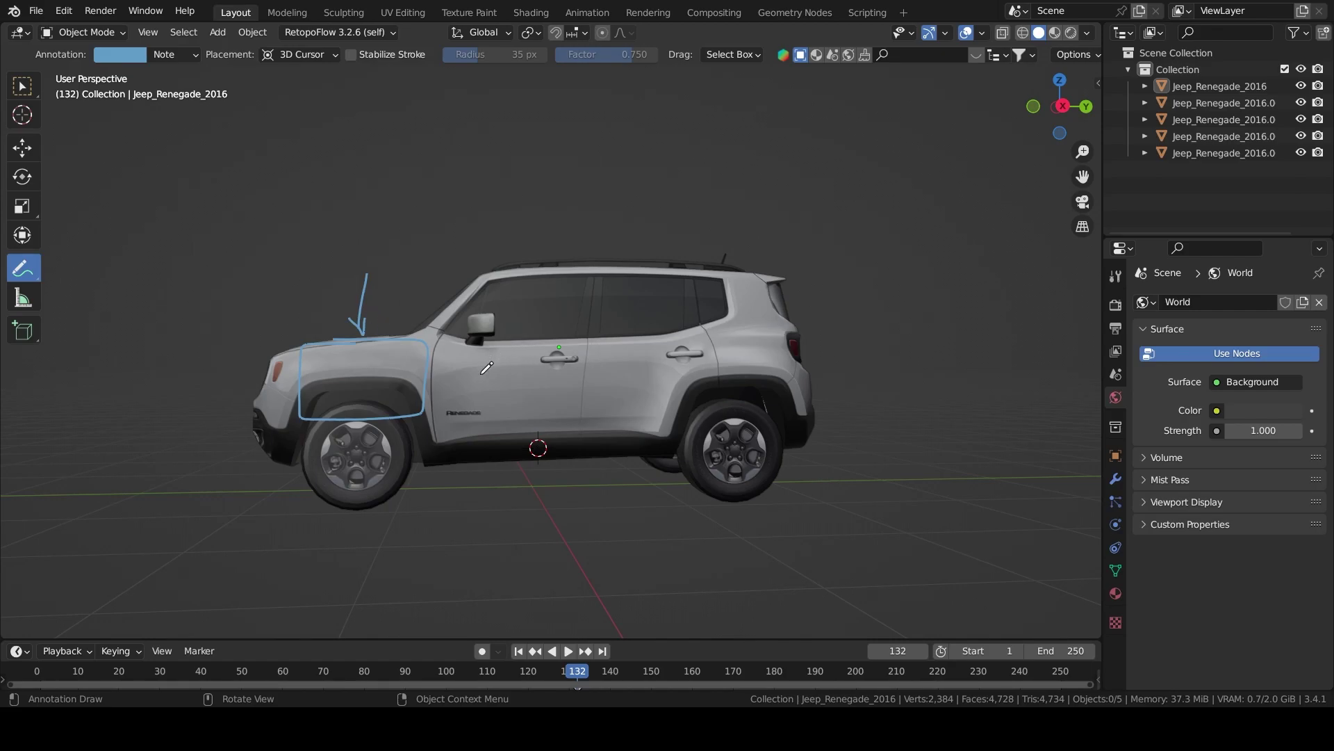
key("ctrl")
key("ctrl+z")
key("ctrl+z")
key("ctrl+z")
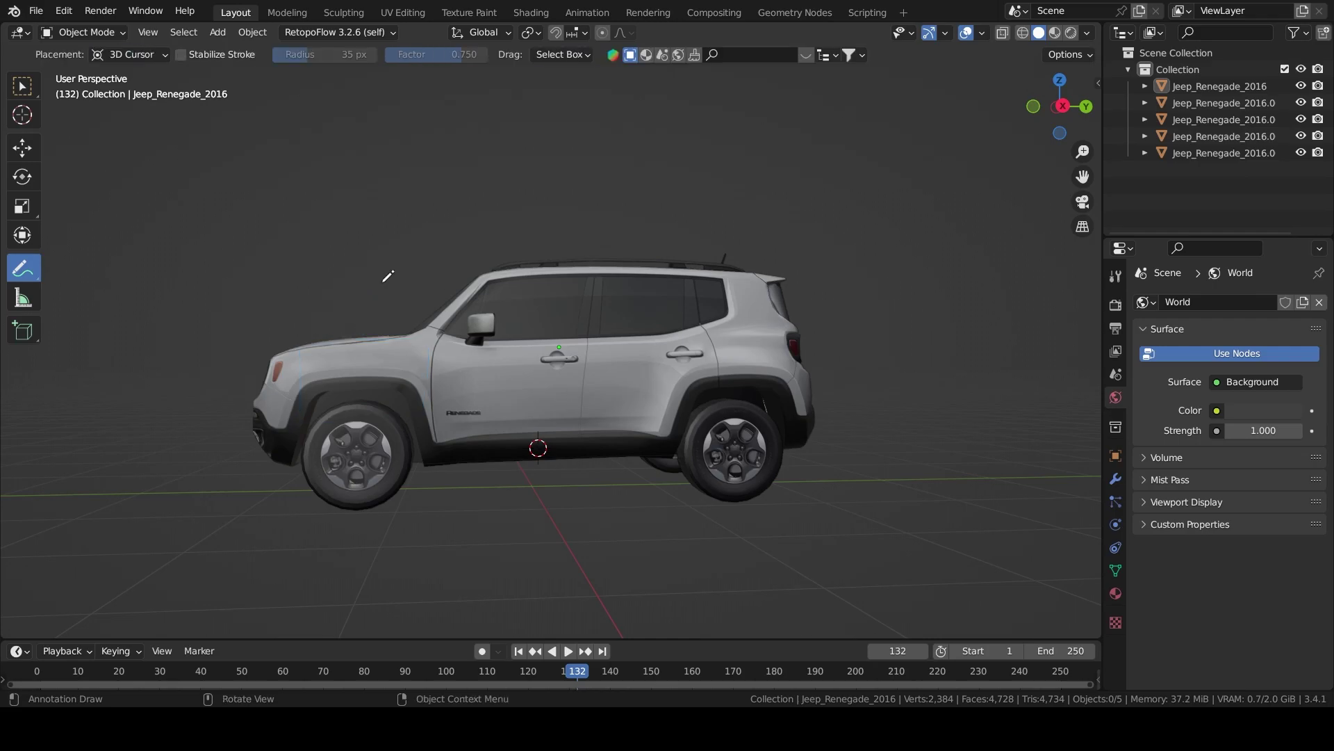
middle_click_drag(373, 271, 90, 203)
left_click(29, 155)
middle_click_drag(612, 357, 646, 414)
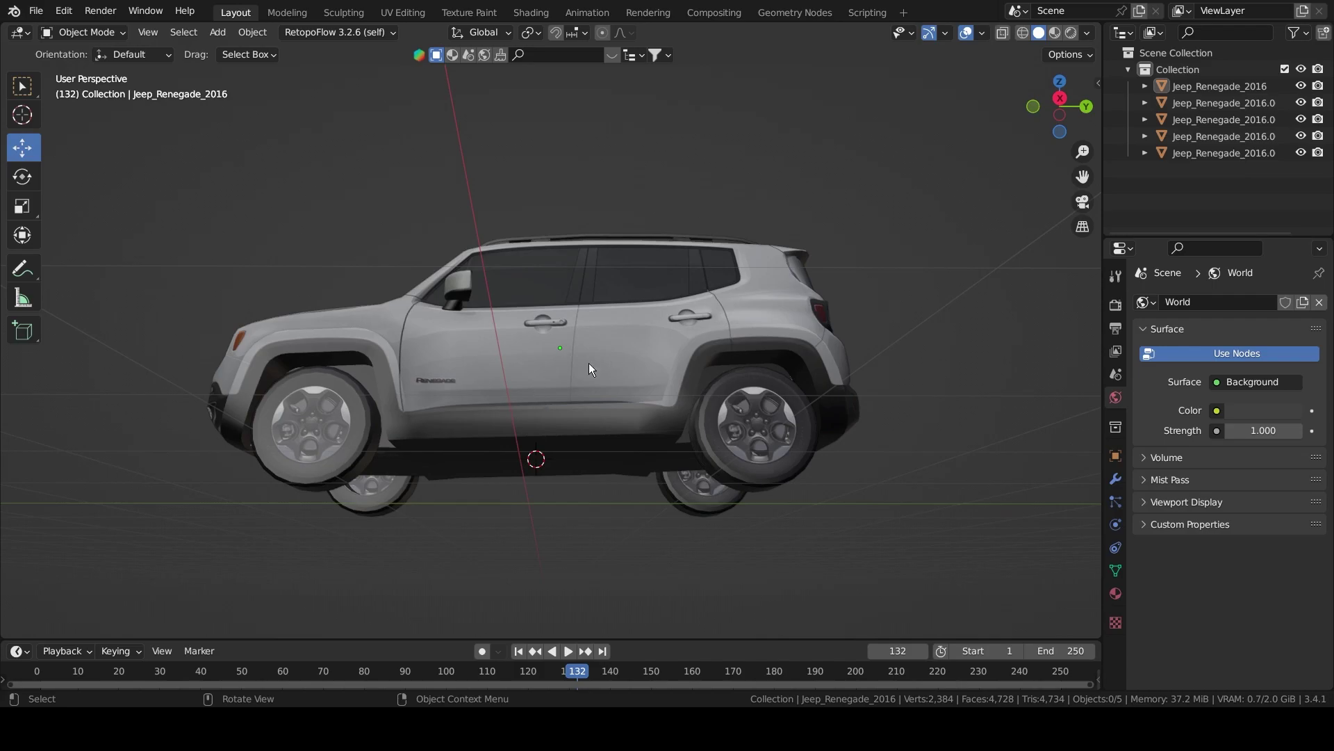
middle_click_drag(576, 370, 624, 403)
scroll(672, 403, "down", 3)
scroll(566, 404, "up", 3)
Rename the front left wheel to FLW after a few cancelled rename attempts.
left_click(719, 436)
left_click(510, 429)
middle_click_drag(510, 430, 605, 445)
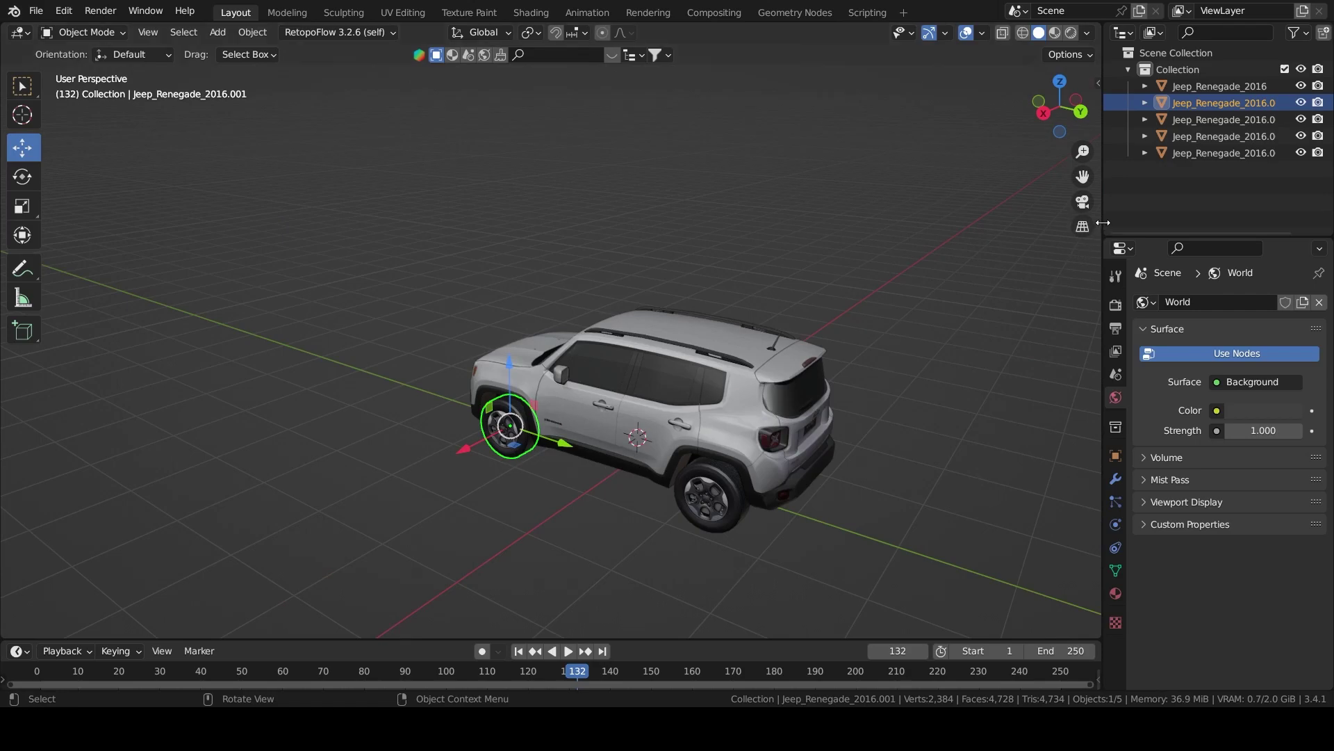
left_click_drag(1103, 223, 1032, 224)
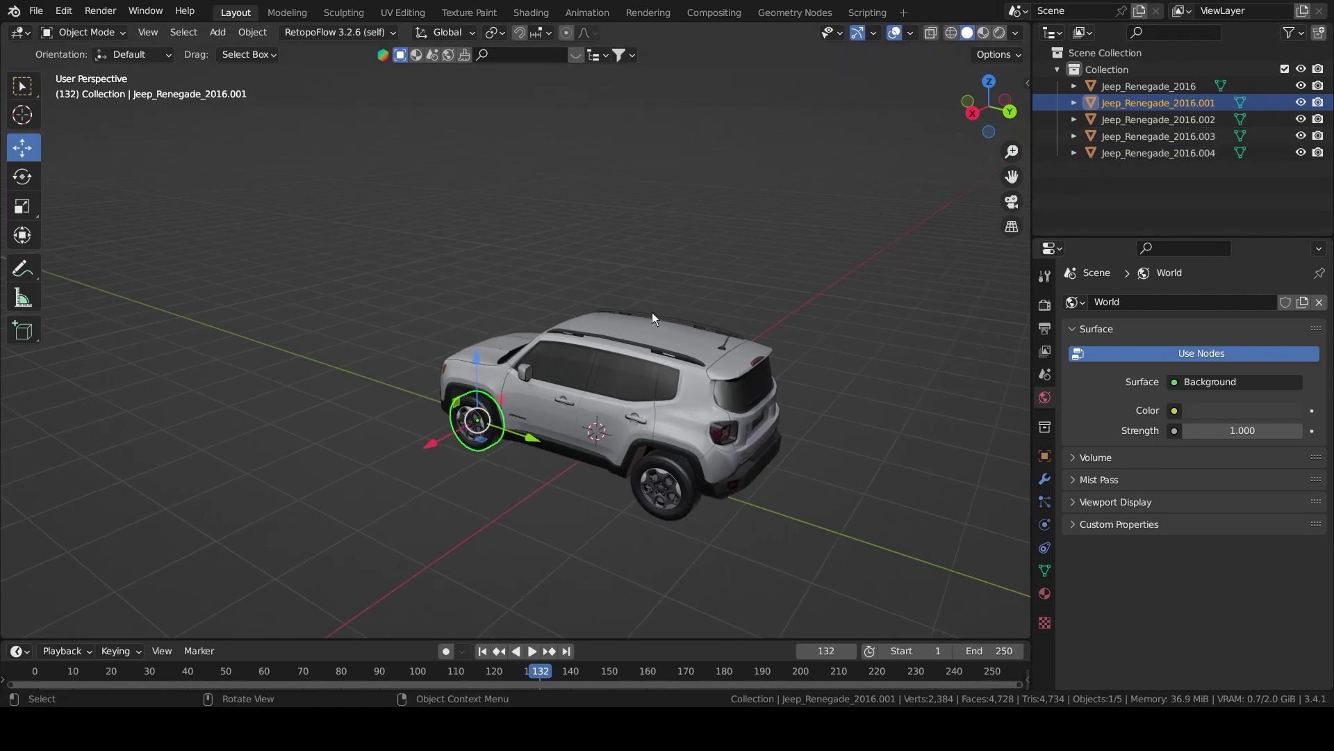
key("F2")
key("Escape")
double_click(1145, 102)
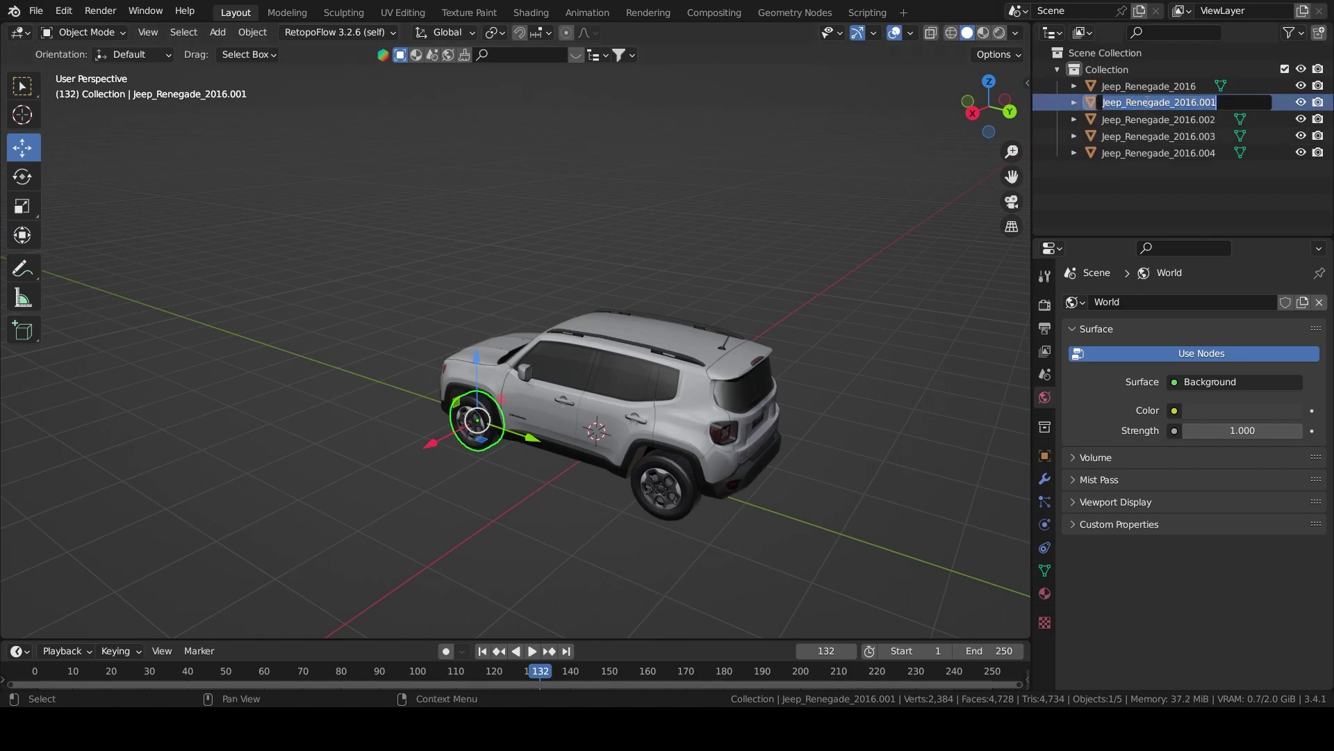
key("Escape")
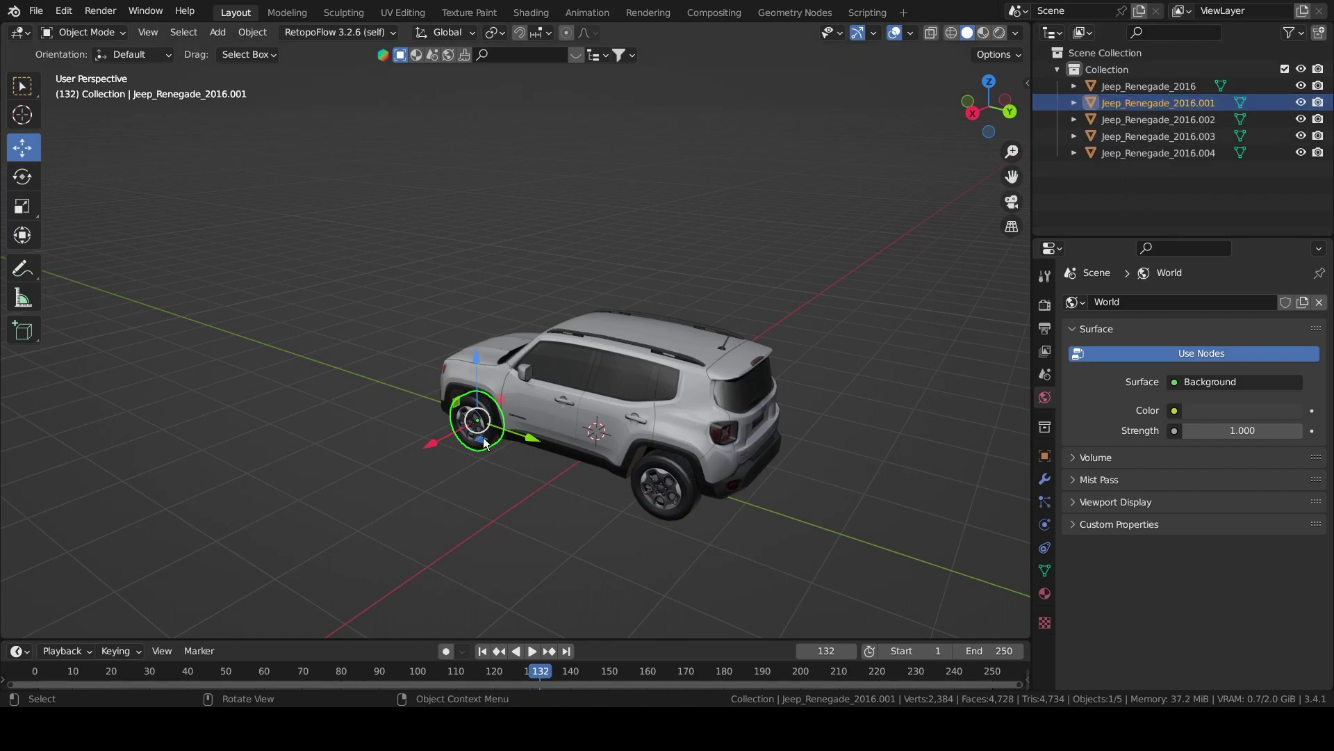
key("F2")
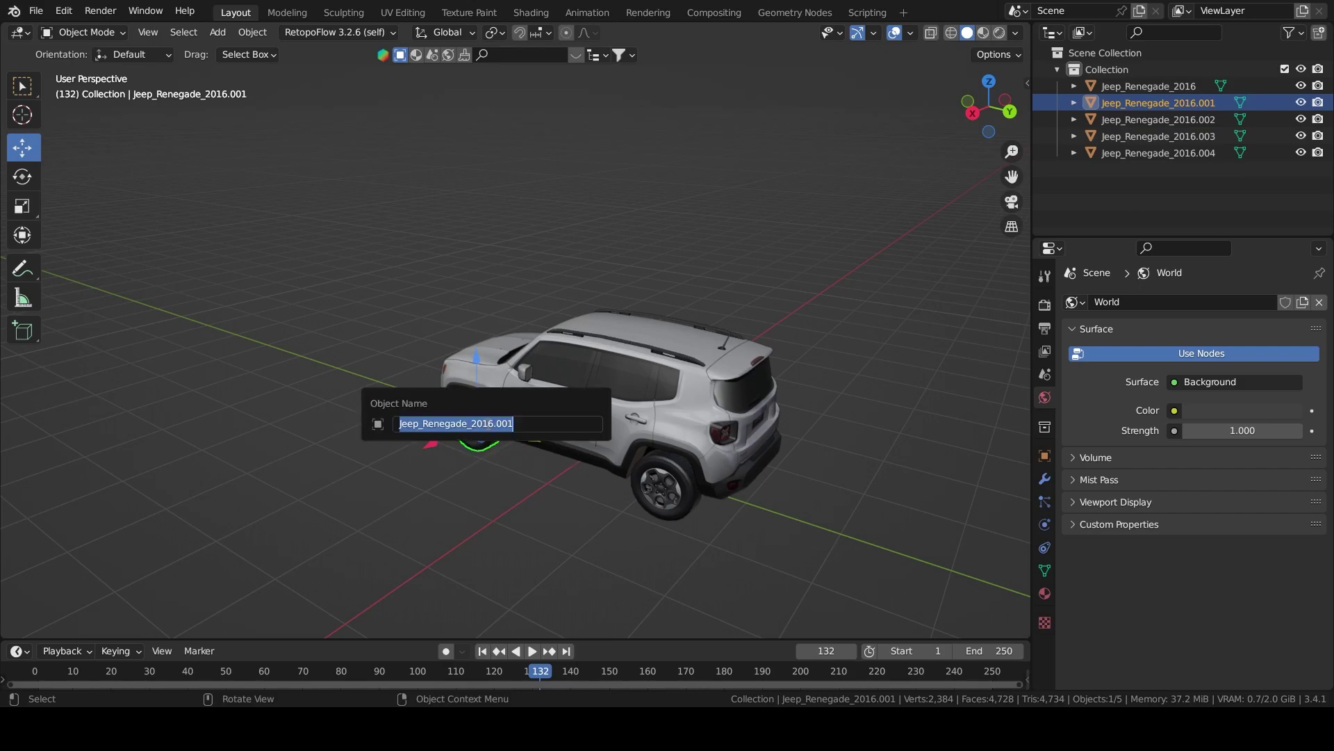
key("Escape")
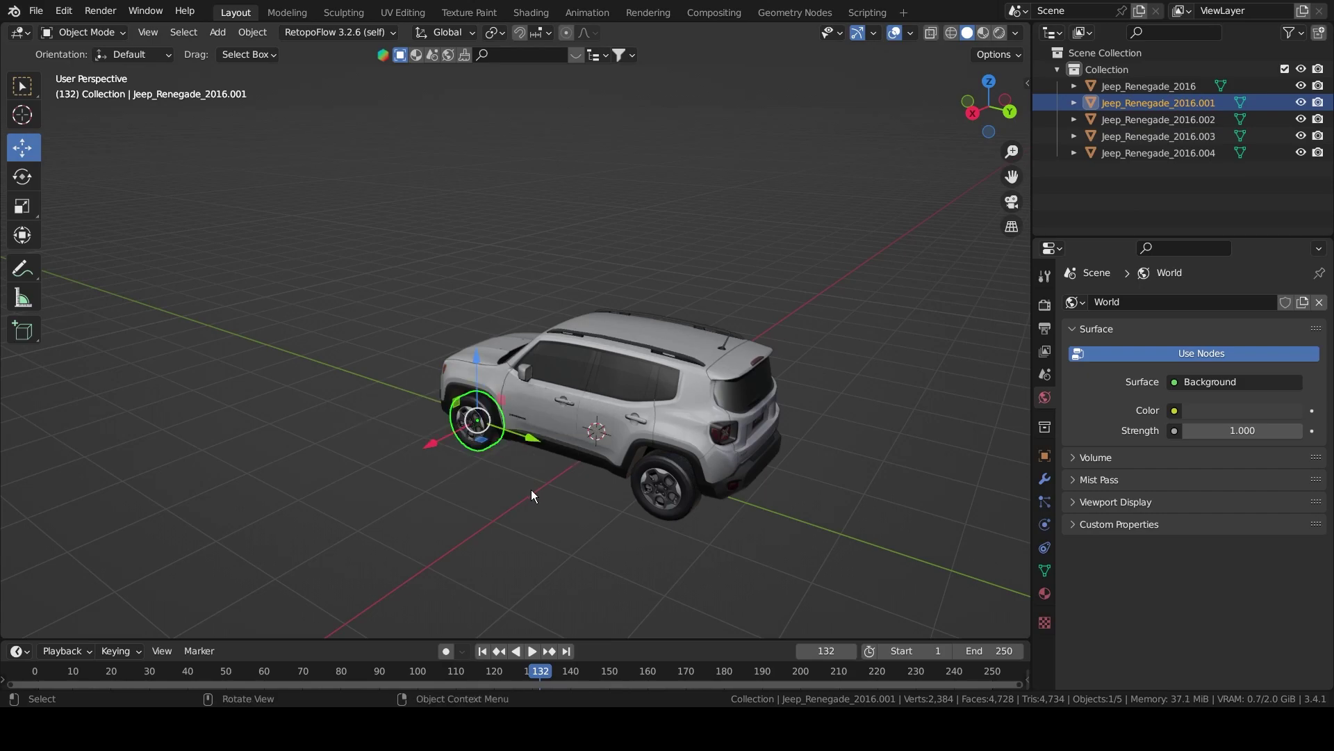
scroll(524, 443, "up", 3)
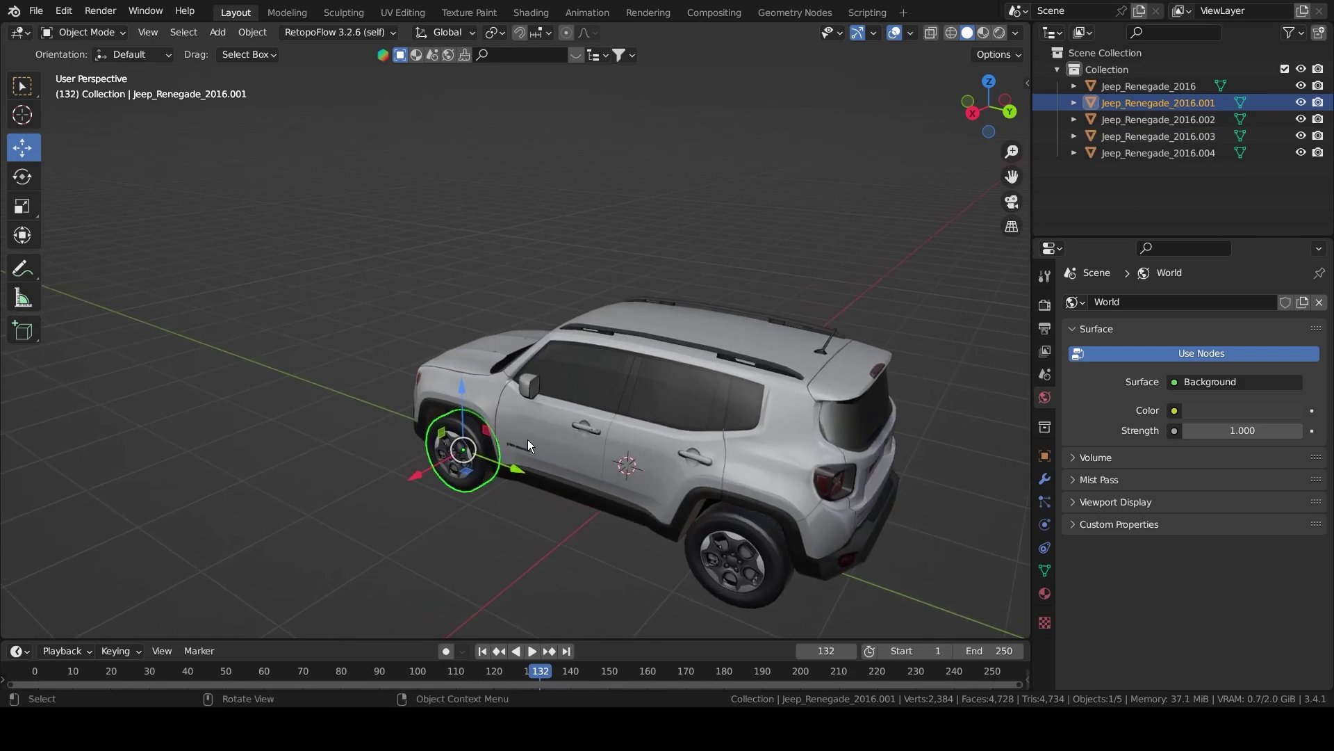
key("F2")
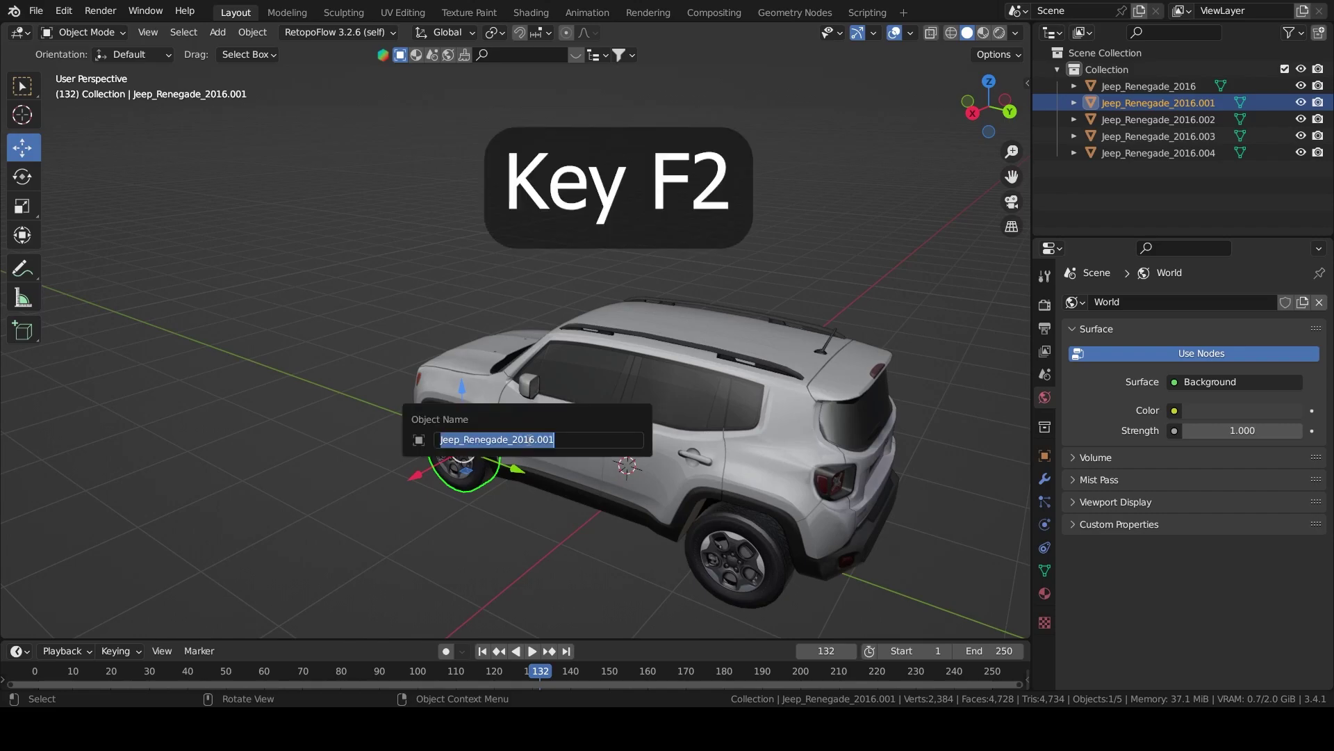
type("FLW")
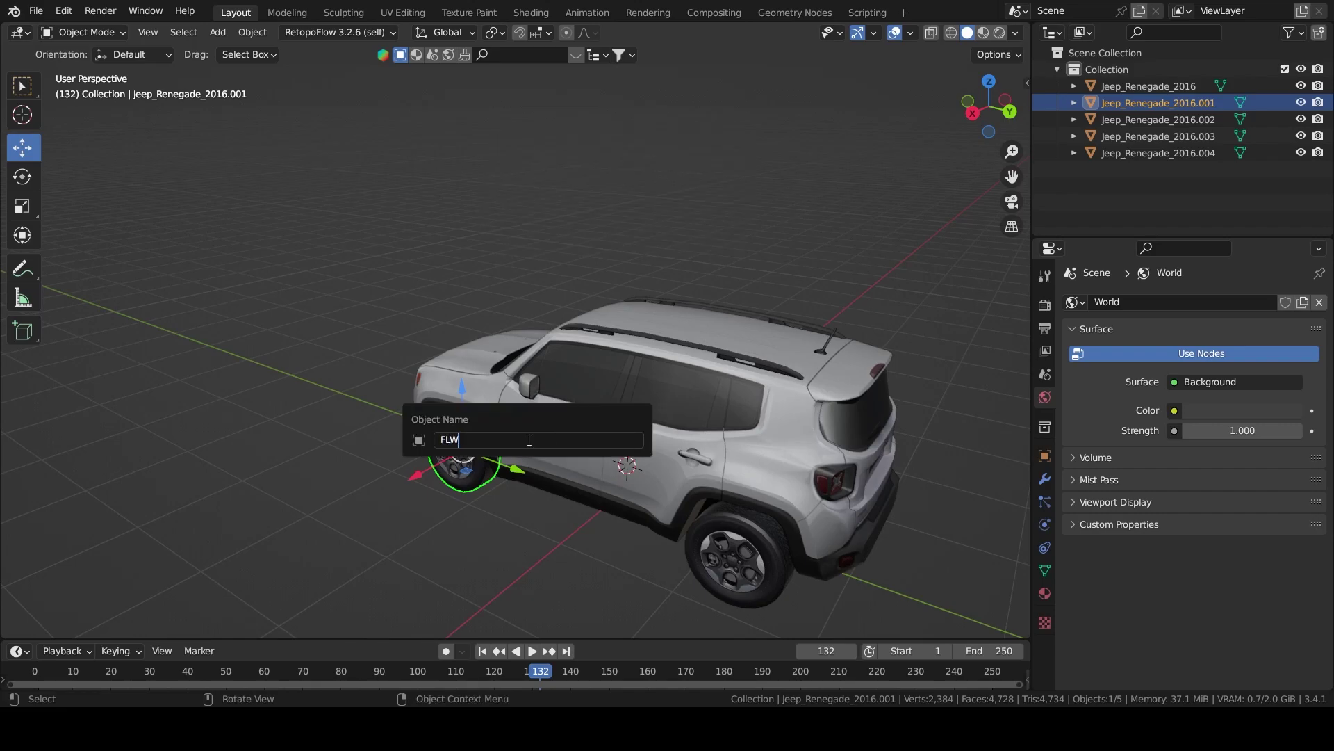
key("Return")
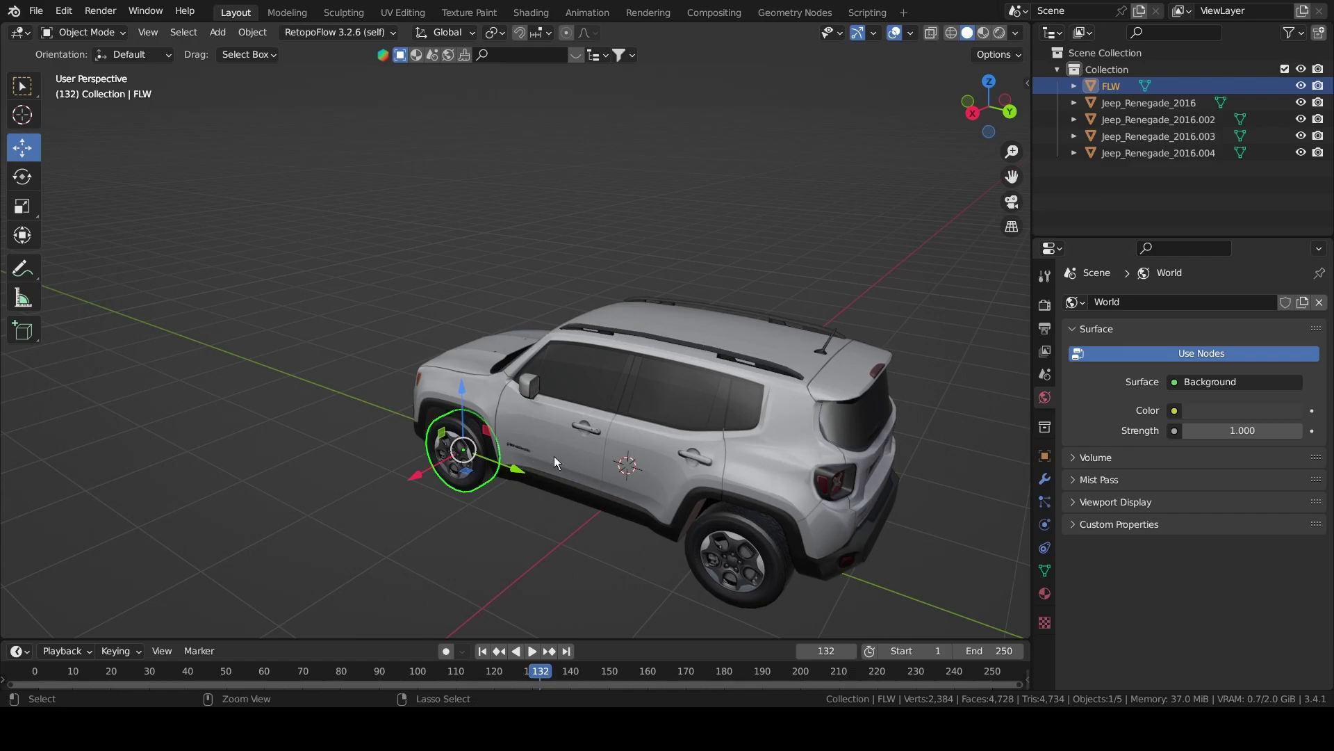
Rename the front right wheel to FRW.
middle_click_drag(562, 437, 506, 385)
left_click(587, 444)
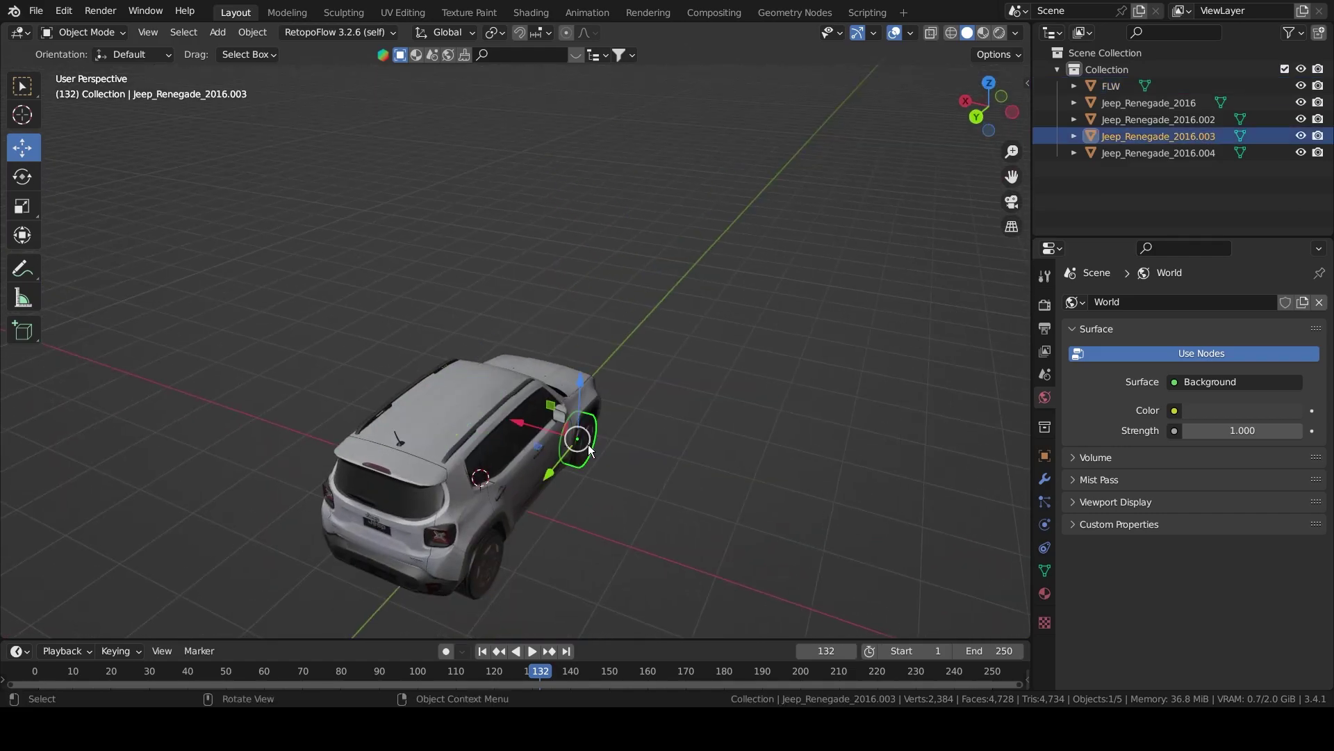
key("F2")
type("FRW")
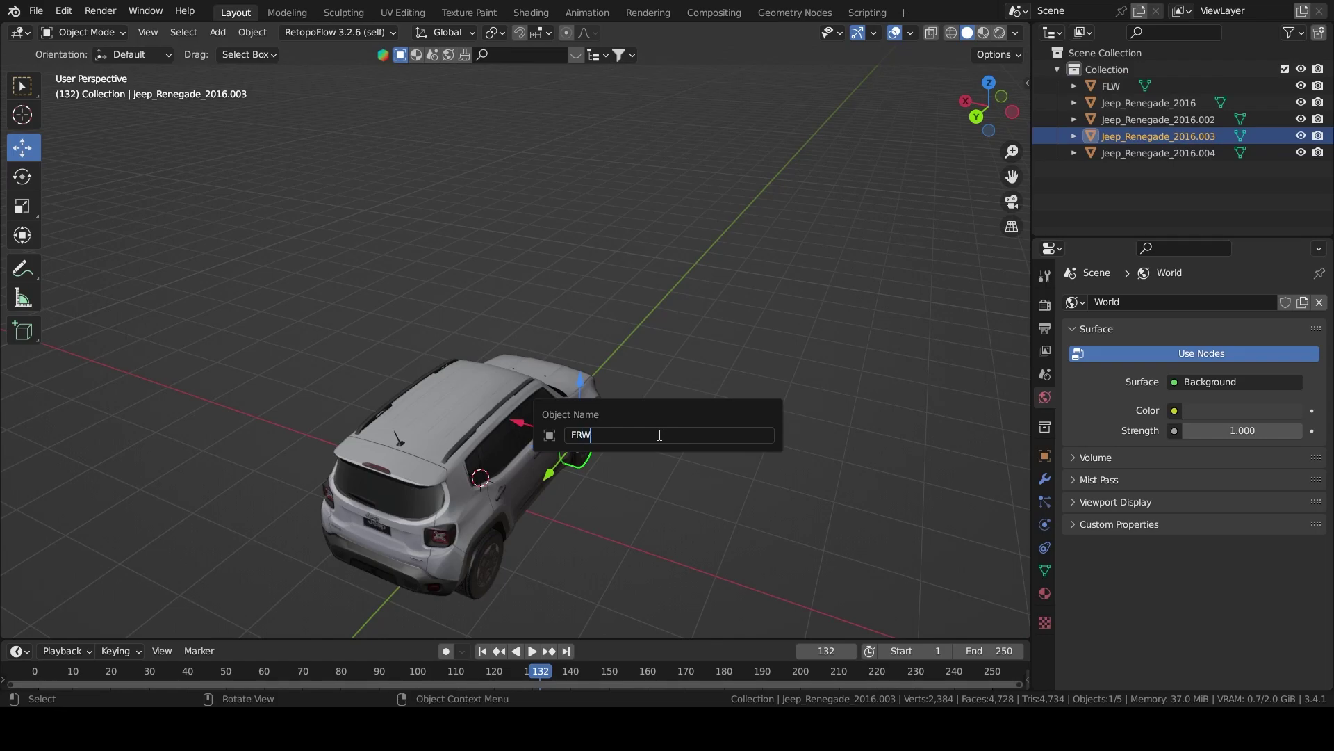
key("Return")
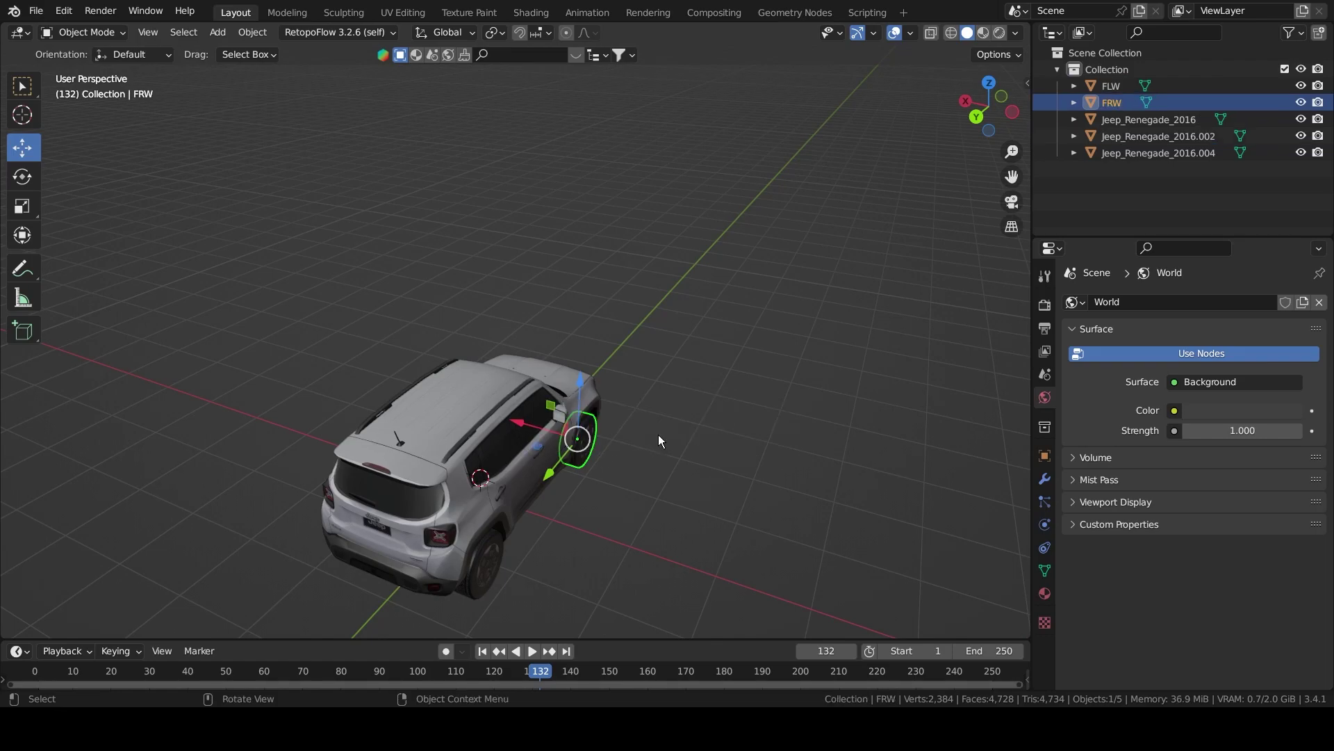
Rename the rear left wheel to BLW.
middle_click_drag(657, 435, 509, 434)
left_click(632, 473)
middle_click_drag(633, 474, 631, 477)
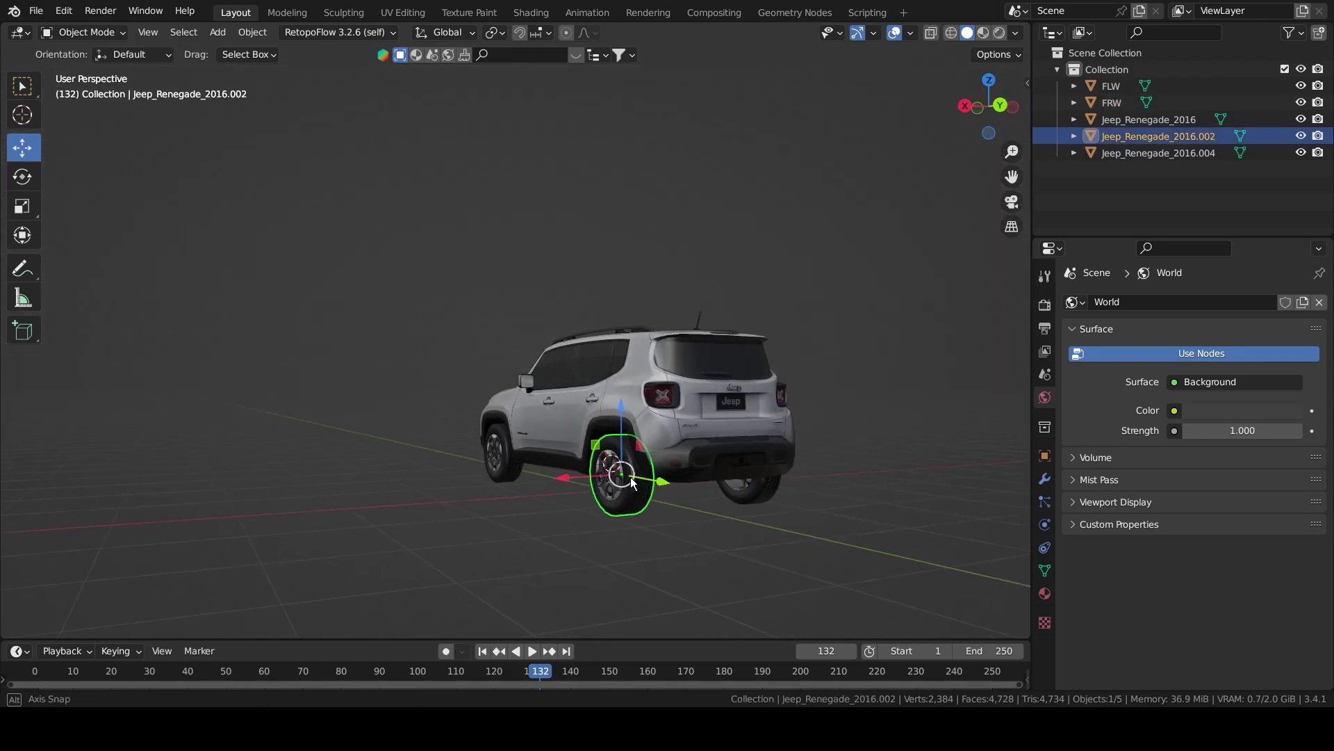
key("F2")
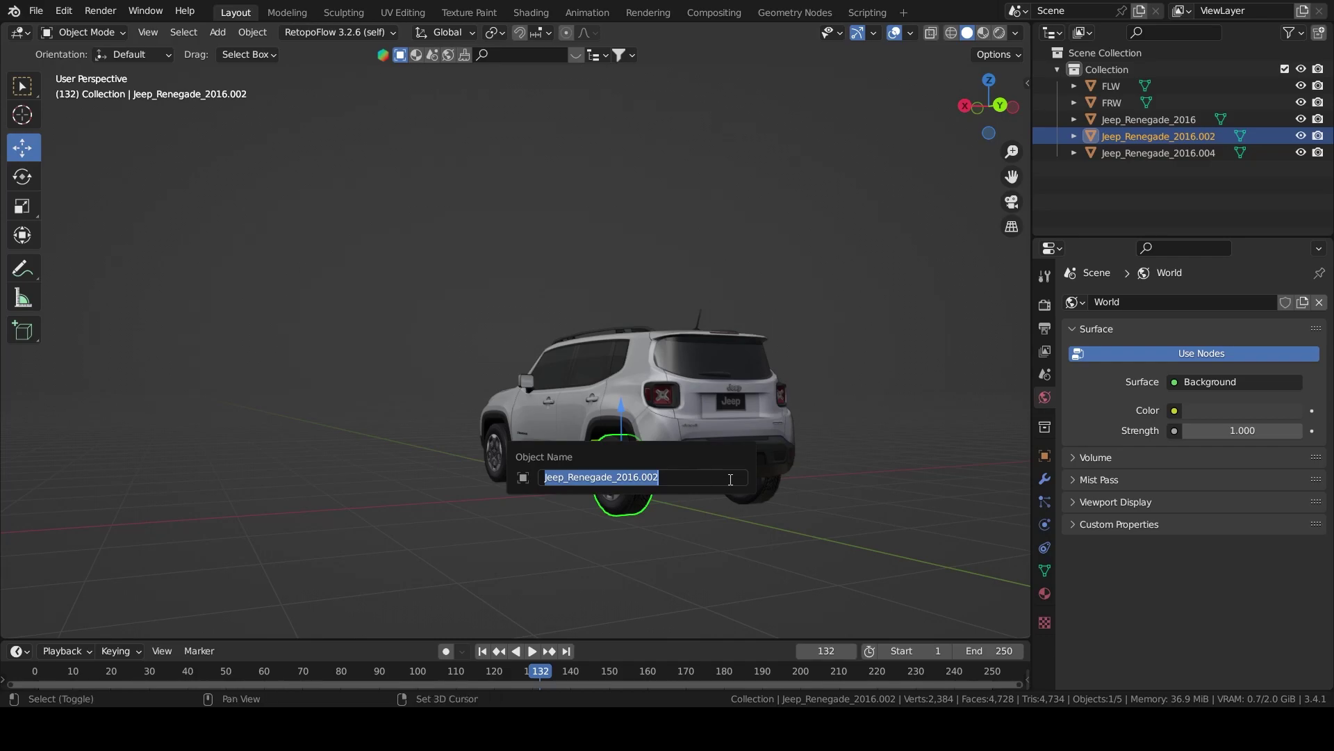
type("B")
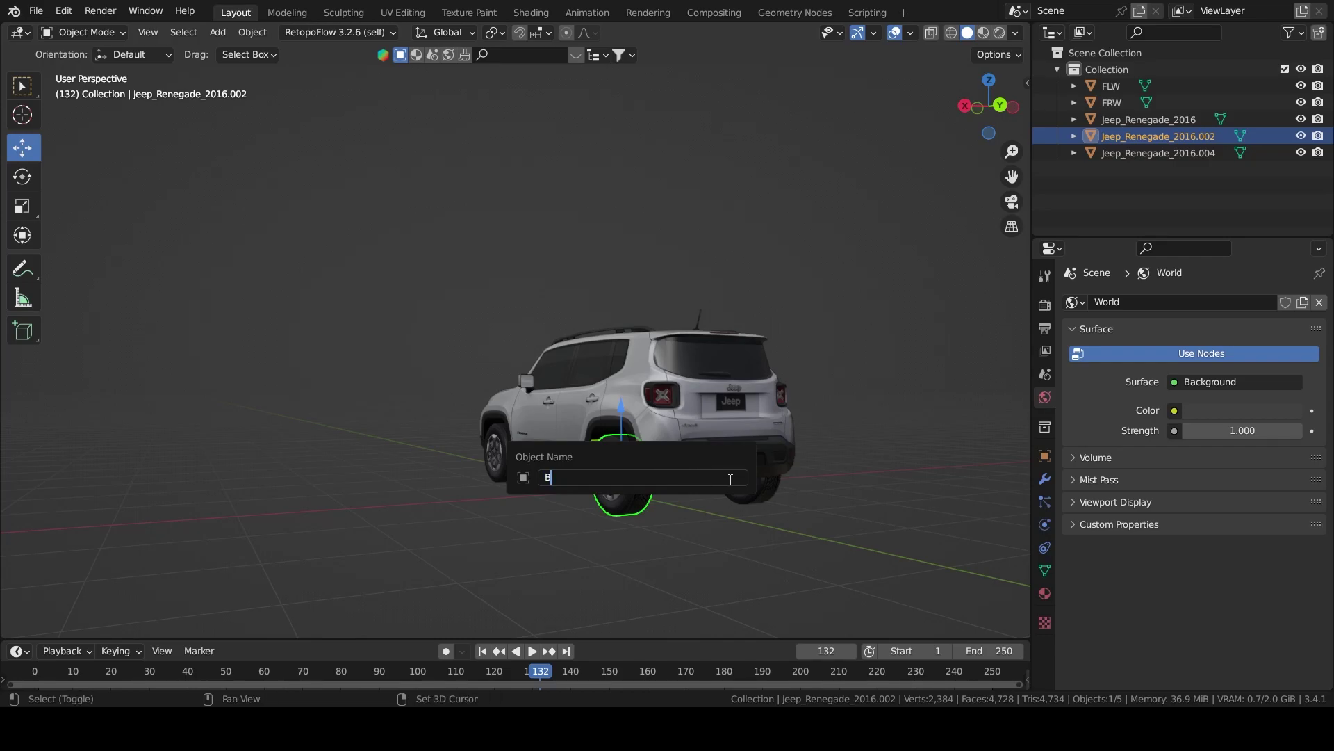
type("LW")
key("Return")
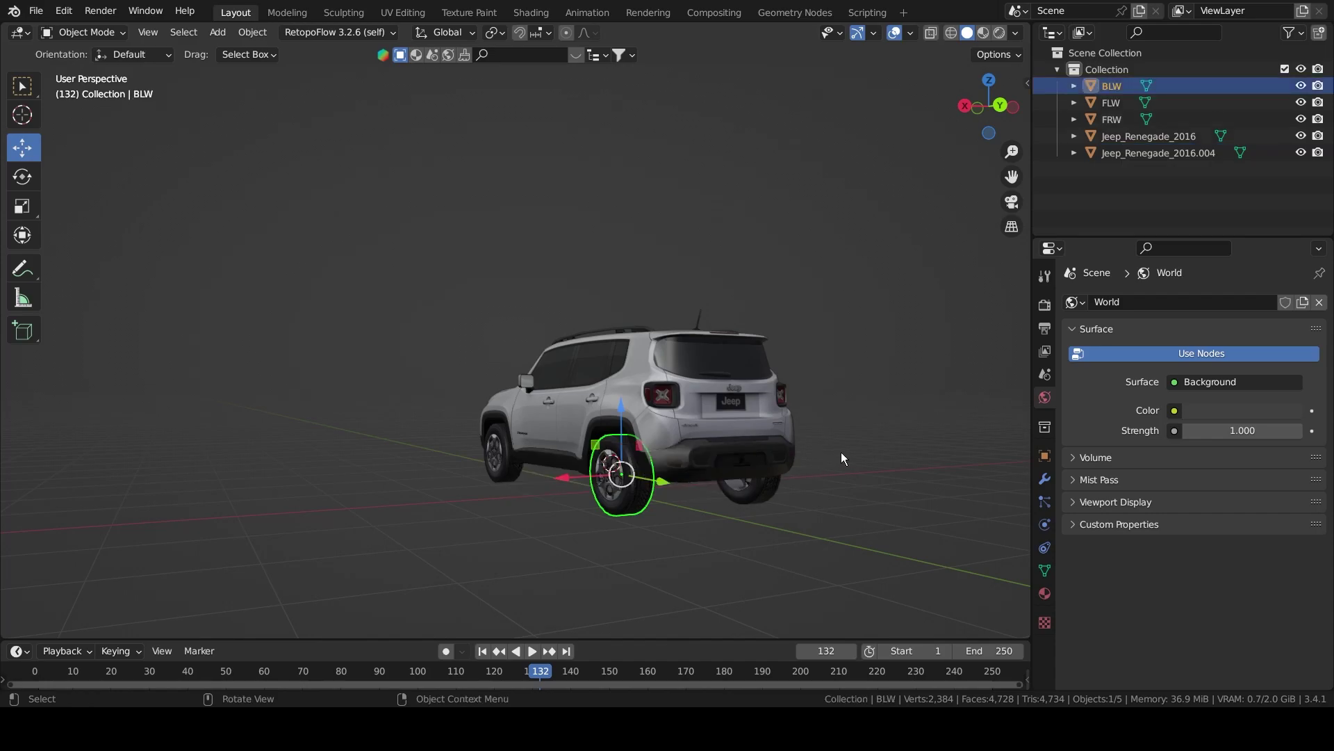
Rename the rear right wheel to BRW.
middle_click_drag(841, 452, 789, 469)
left_click(797, 517)
key("F2")
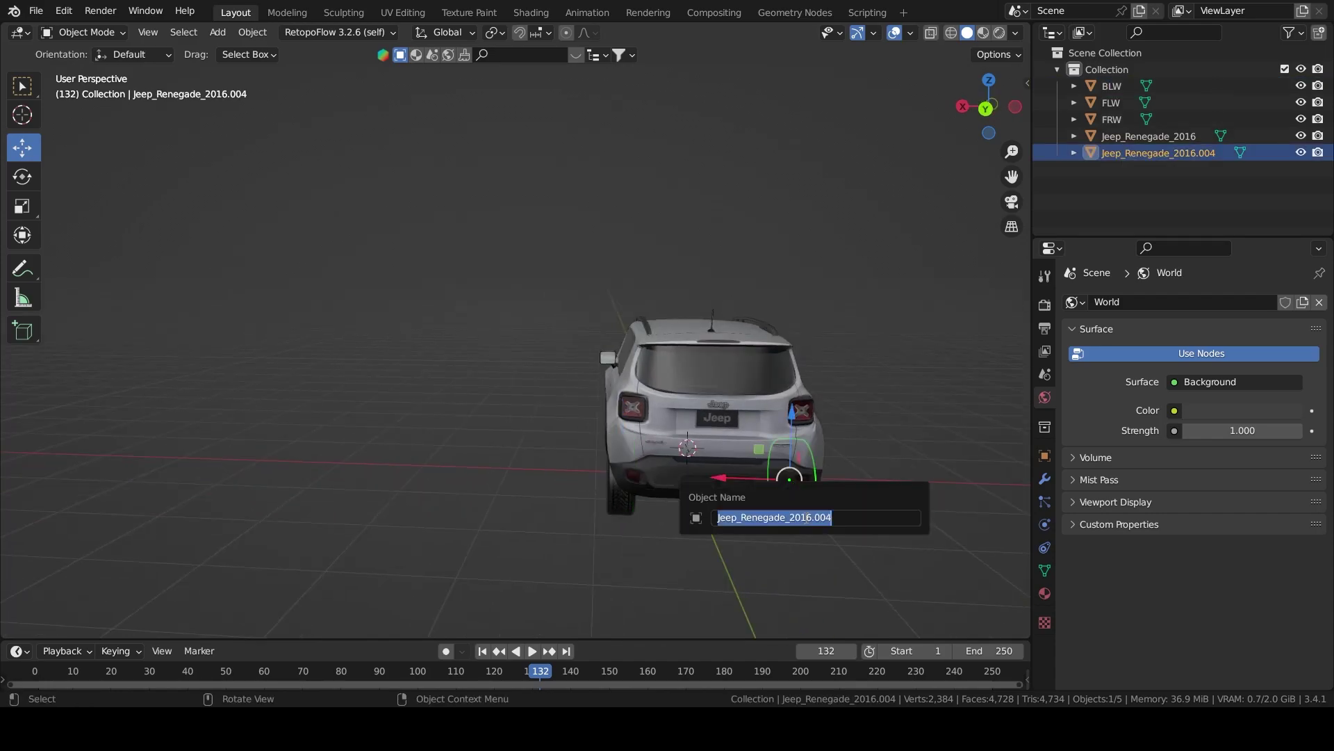
type("BRW")
key("Return")
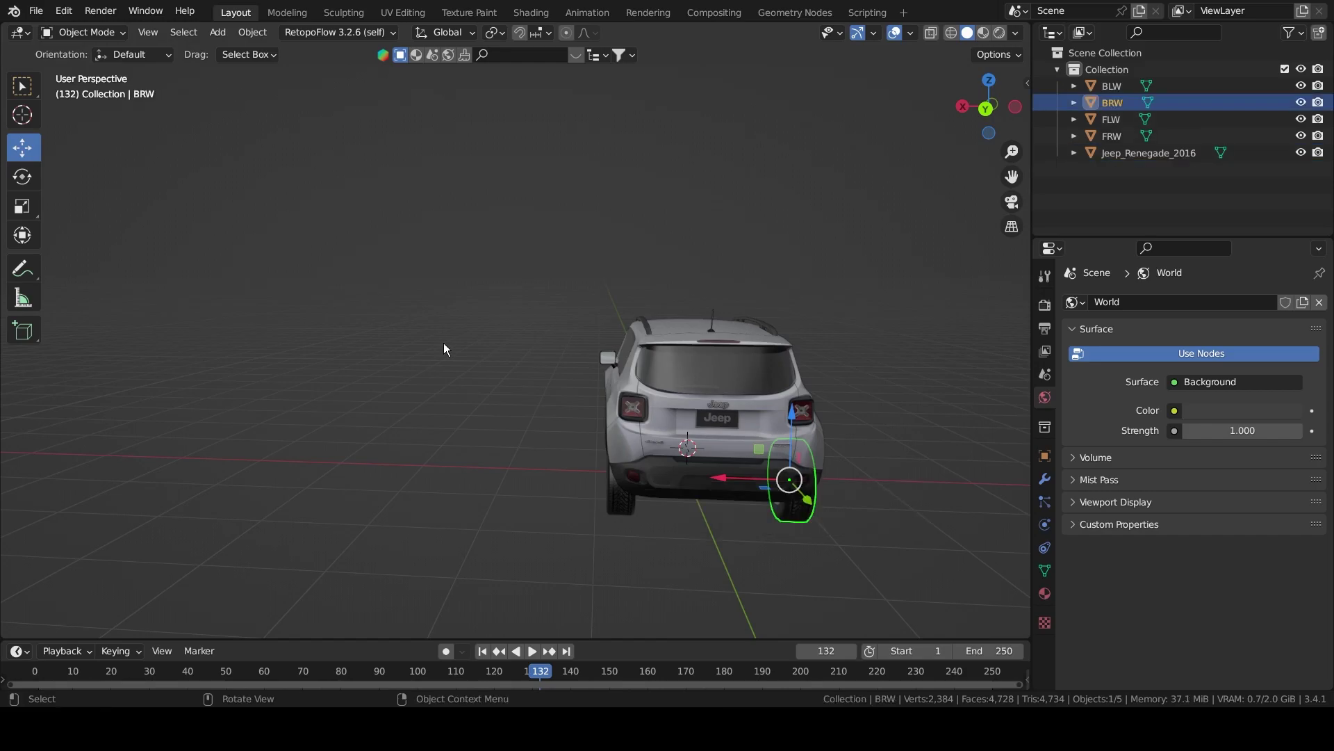
middle_click_drag(444, 347, 732, 304)
Select all five Jeep objects and apply their transforms with Ctrl+A.
left_click(1139, 153)
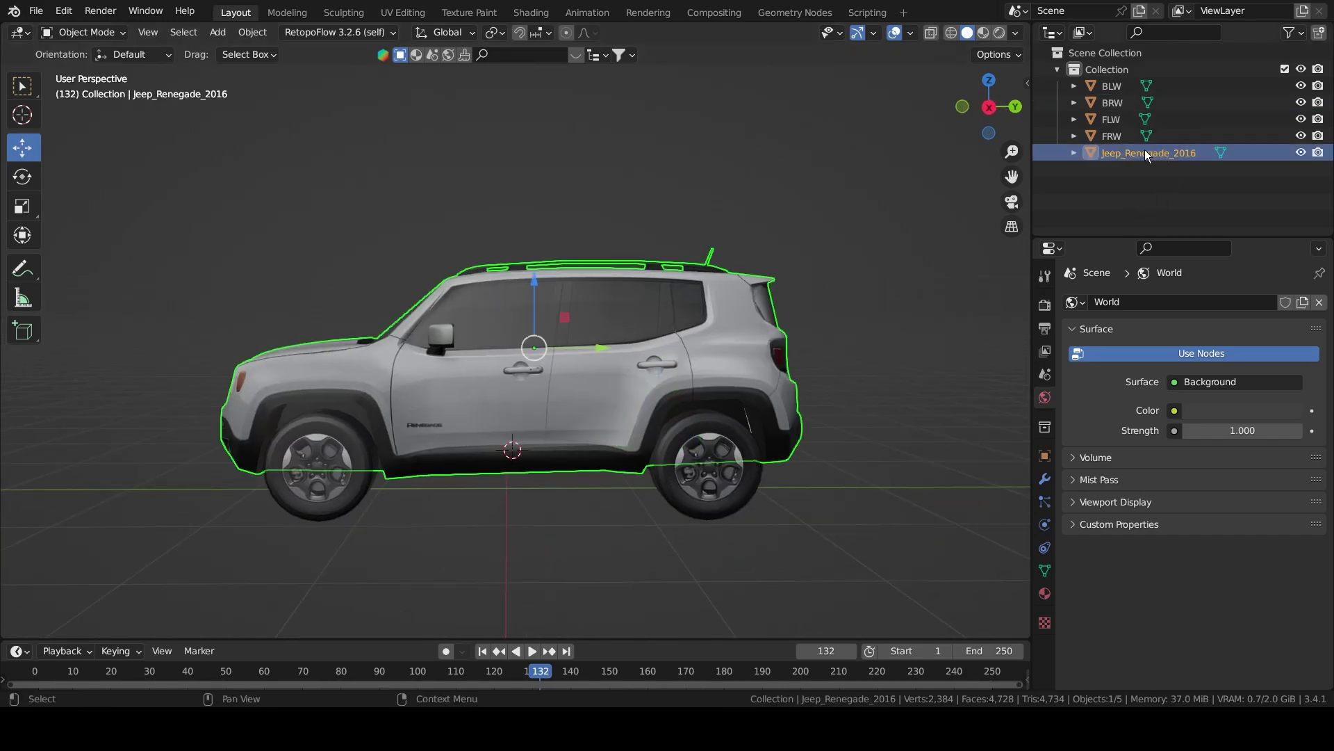
middle_click_drag(500, 302, 640, 358)
left_click(802, 327)
key("a")
key("ctrl")
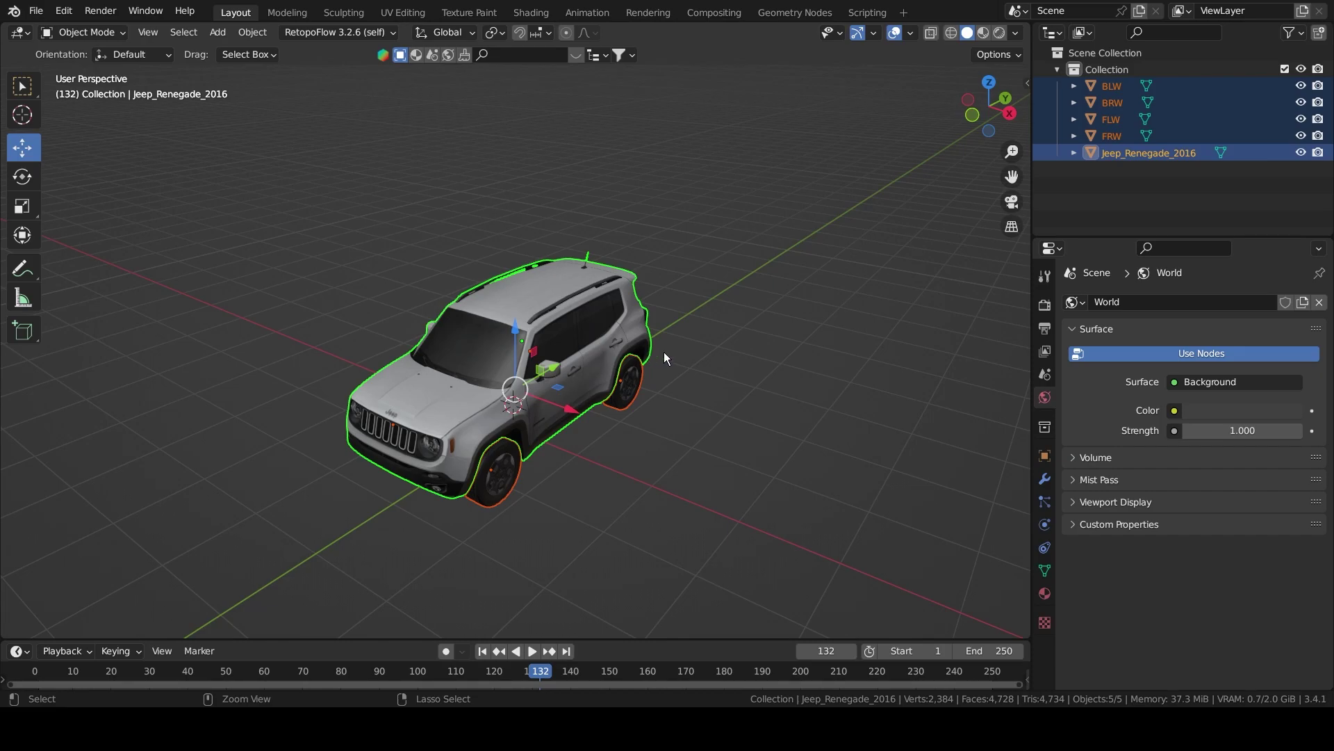
left_click(774, 377)
middle_click_drag(773, 377, 719, 362)
key("a")
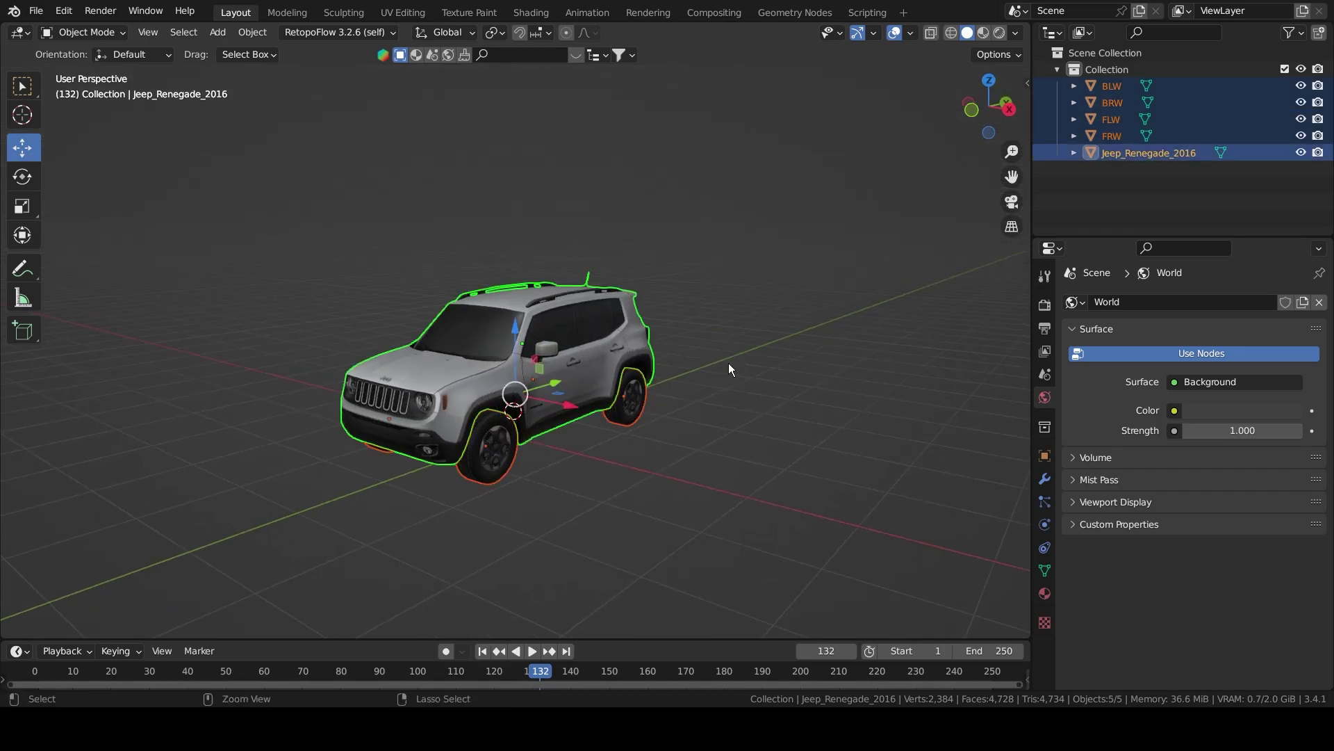
key("ctrl+a")
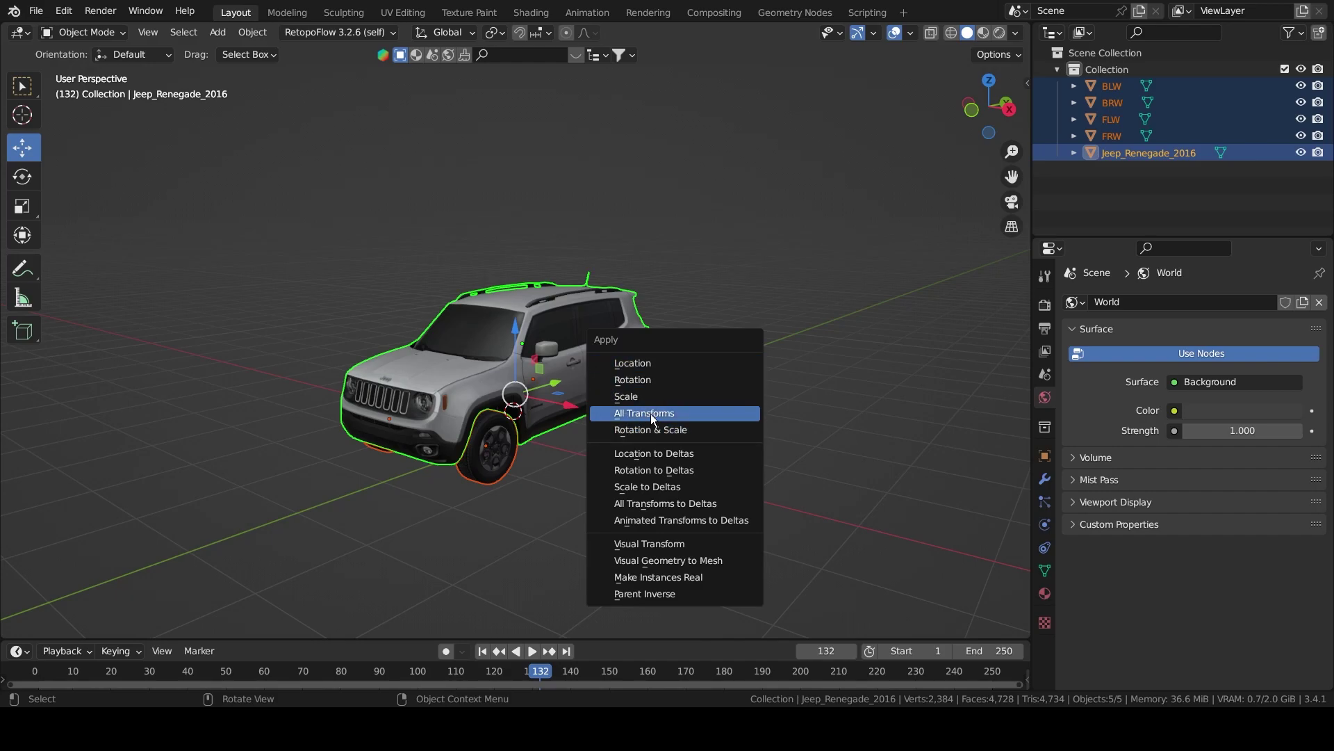
left_click(641, 429)
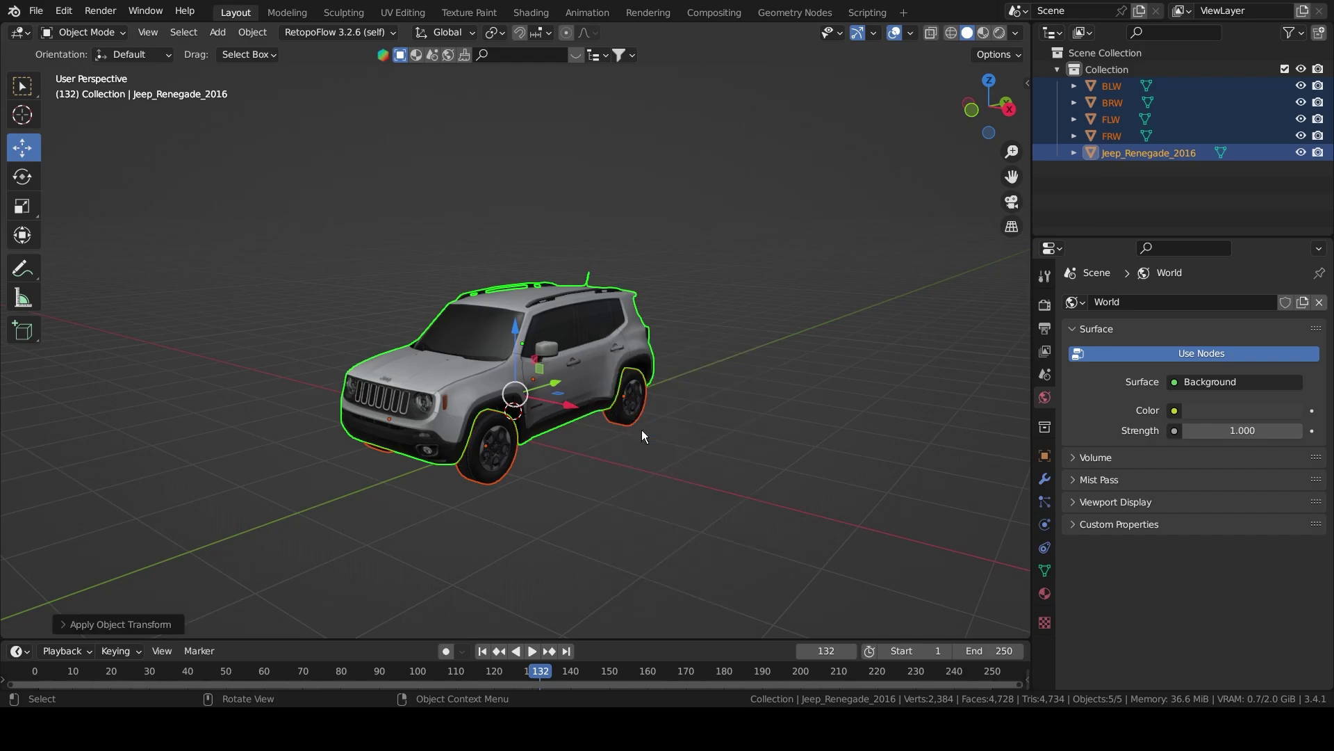
Snap the 3D cursor to the world origin and zoom in on the Jeep.
middle_click_drag(641, 429, 603, 381)
left_click(665, 428)
left_click(603, 381)
middle_click_drag(545, 438, 504, 460)
key("shift+s")
left_click(449, 494)
middle_click_drag(524, 512, 508, 512, "ctrl")
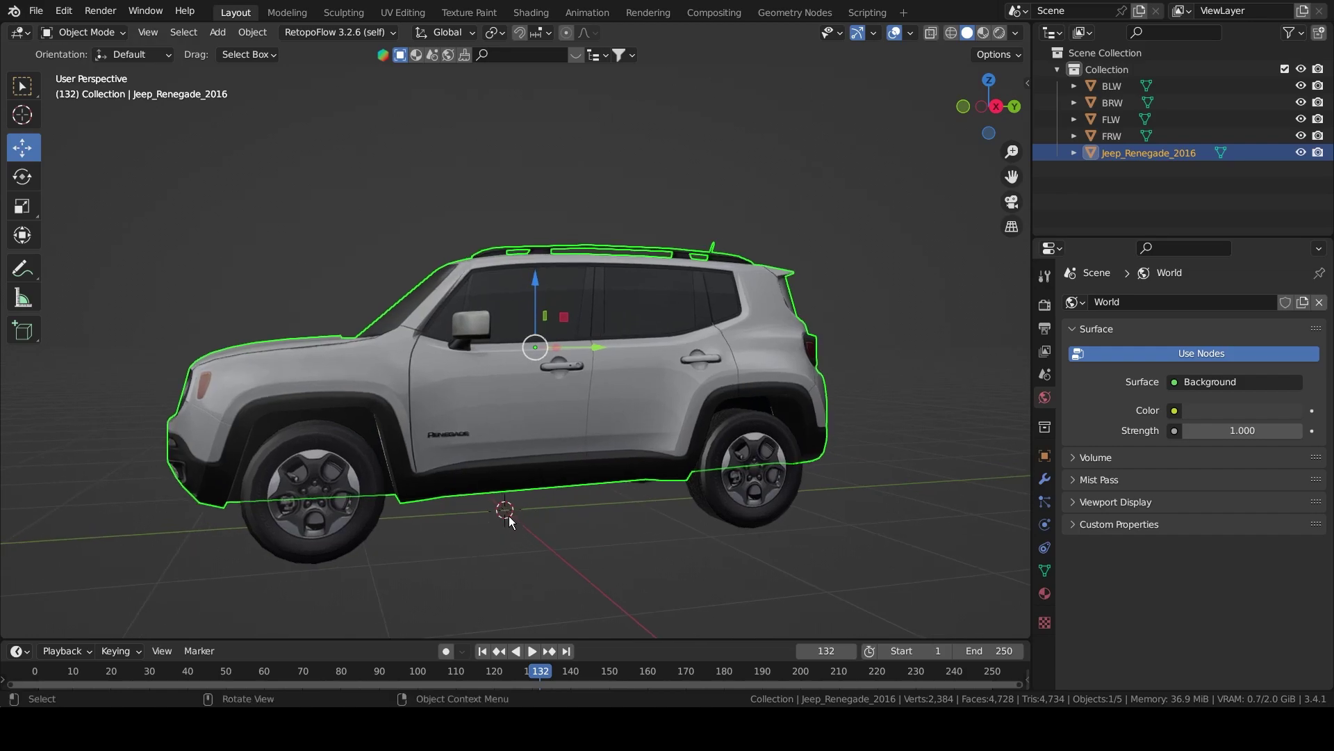
middle_click_drag(511, 520, 722, 398, "ctrl")
Select all five Jeep objects and save Jeep Renegade.blend.
key("alt+a")
key("a")
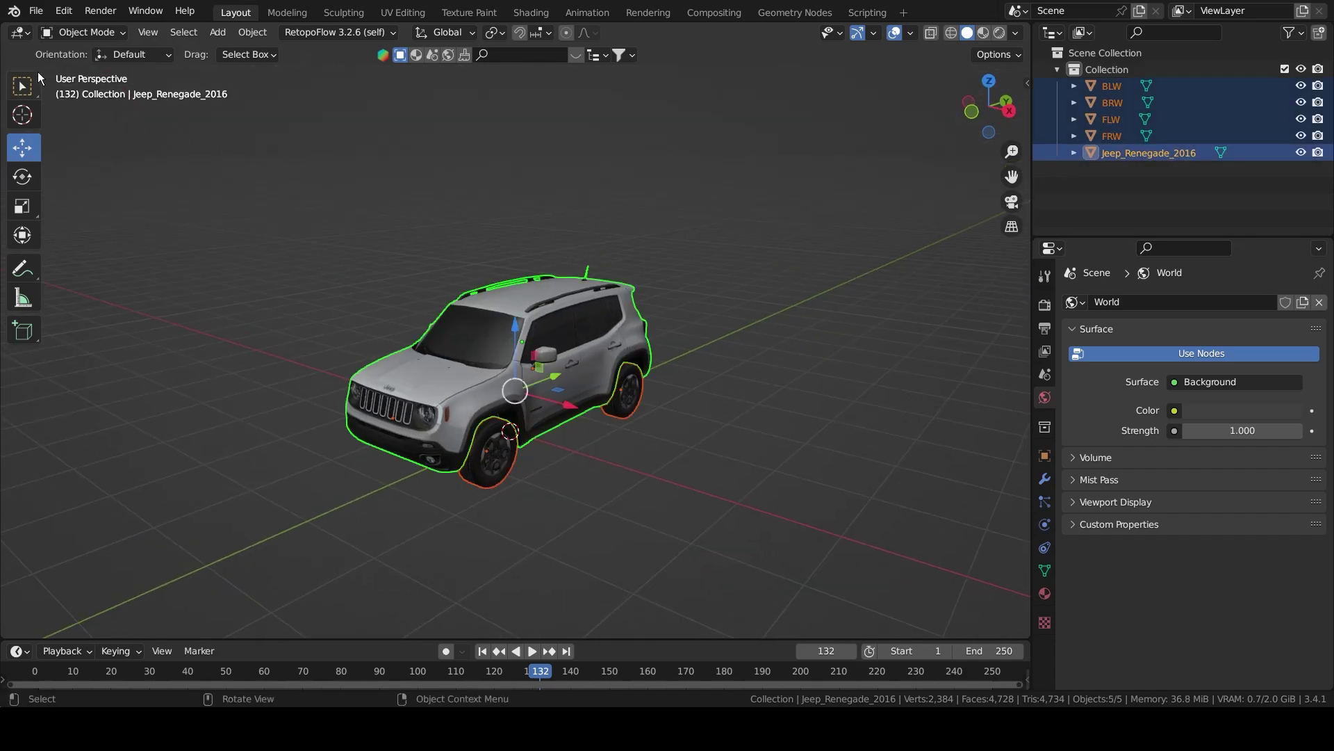
key("ctrl+s")
Open the FBX (.fbx) export window from the File > Export menu.
left_click(38, 11)
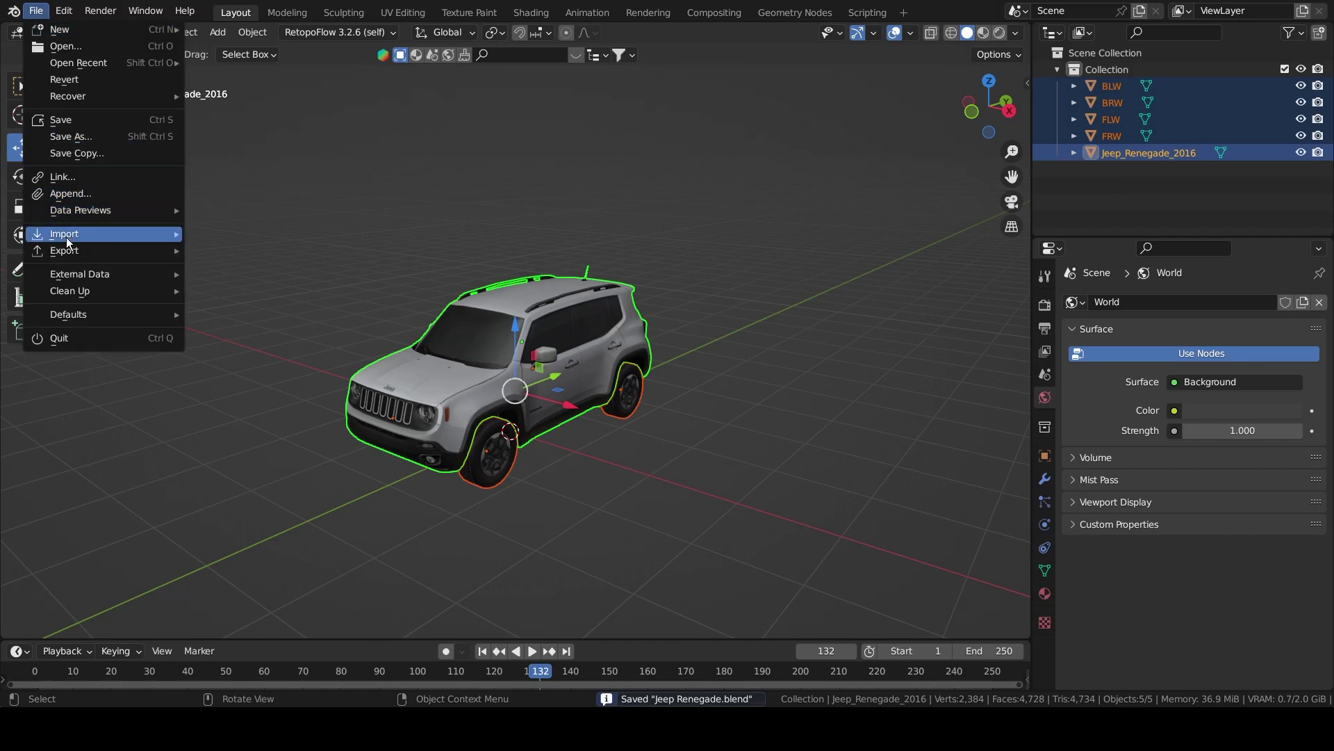
mouse_move(68, 250)
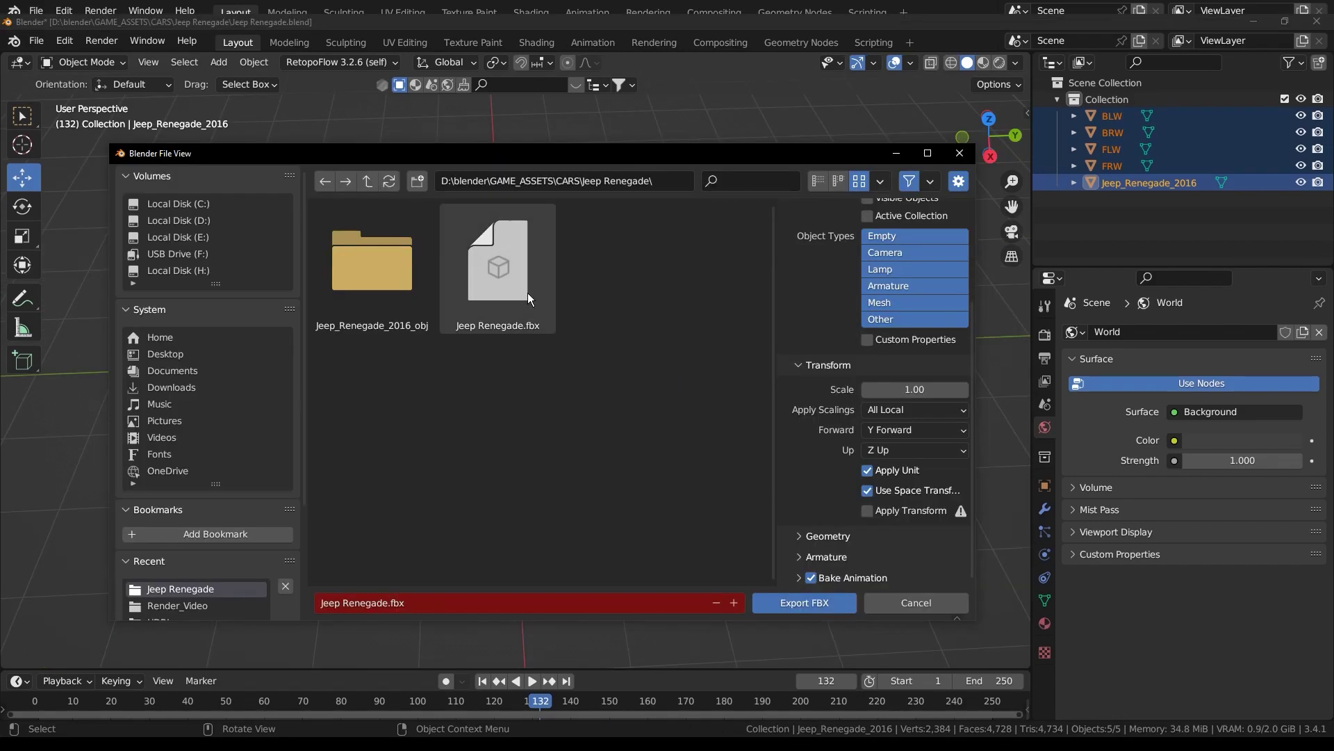
left_click(495, 269)
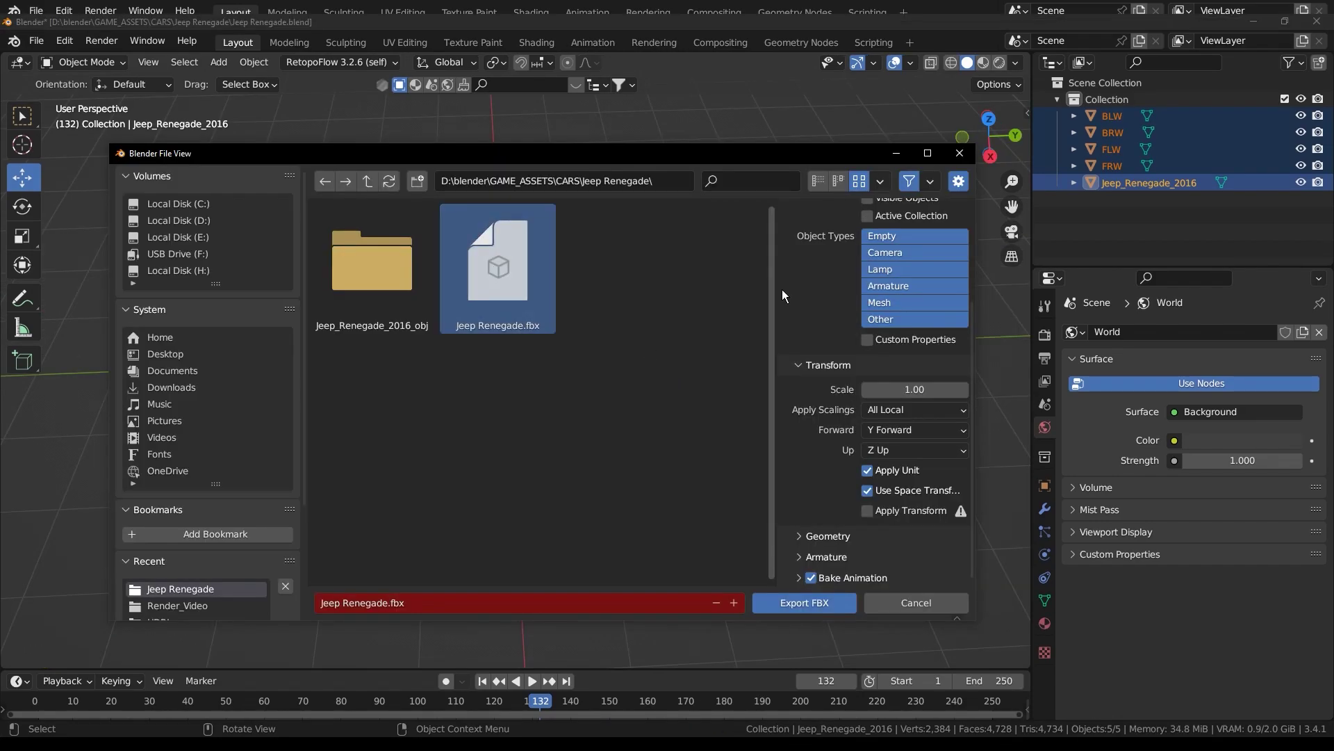
Limit the FBX export to selected objects and set Apply Scalings to FBX Units Scale.
scroll(838, 317, "up", 5)
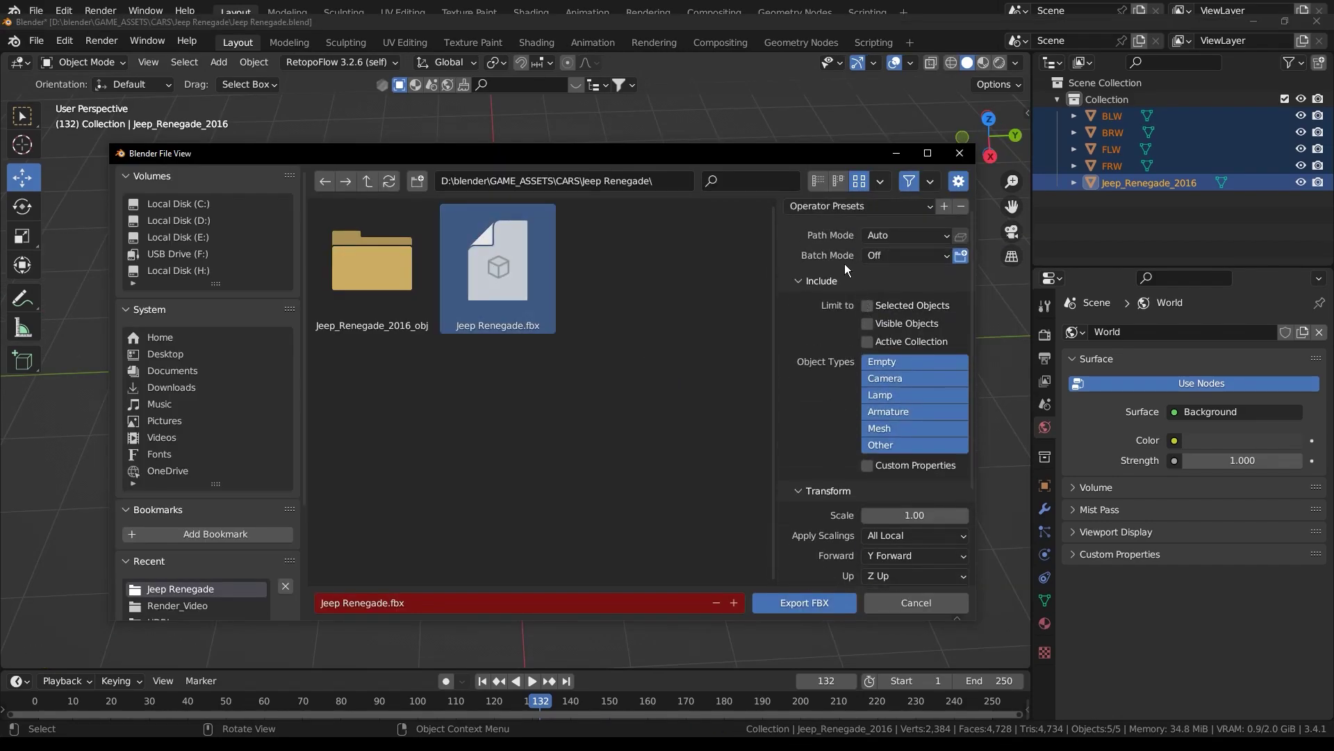
left_click_drag(829, 144, 828, 454)
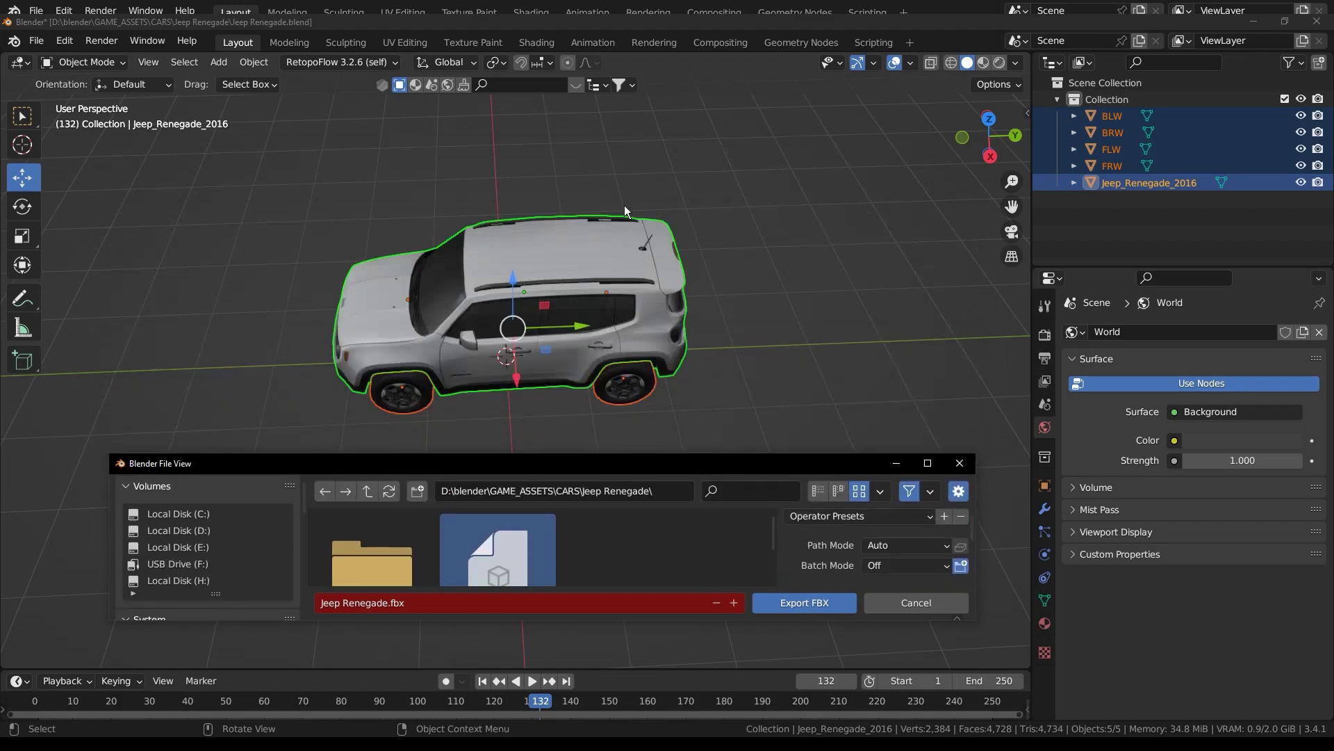
left_click_drag(717, 456, 716, 127)
left_click(869, 289)
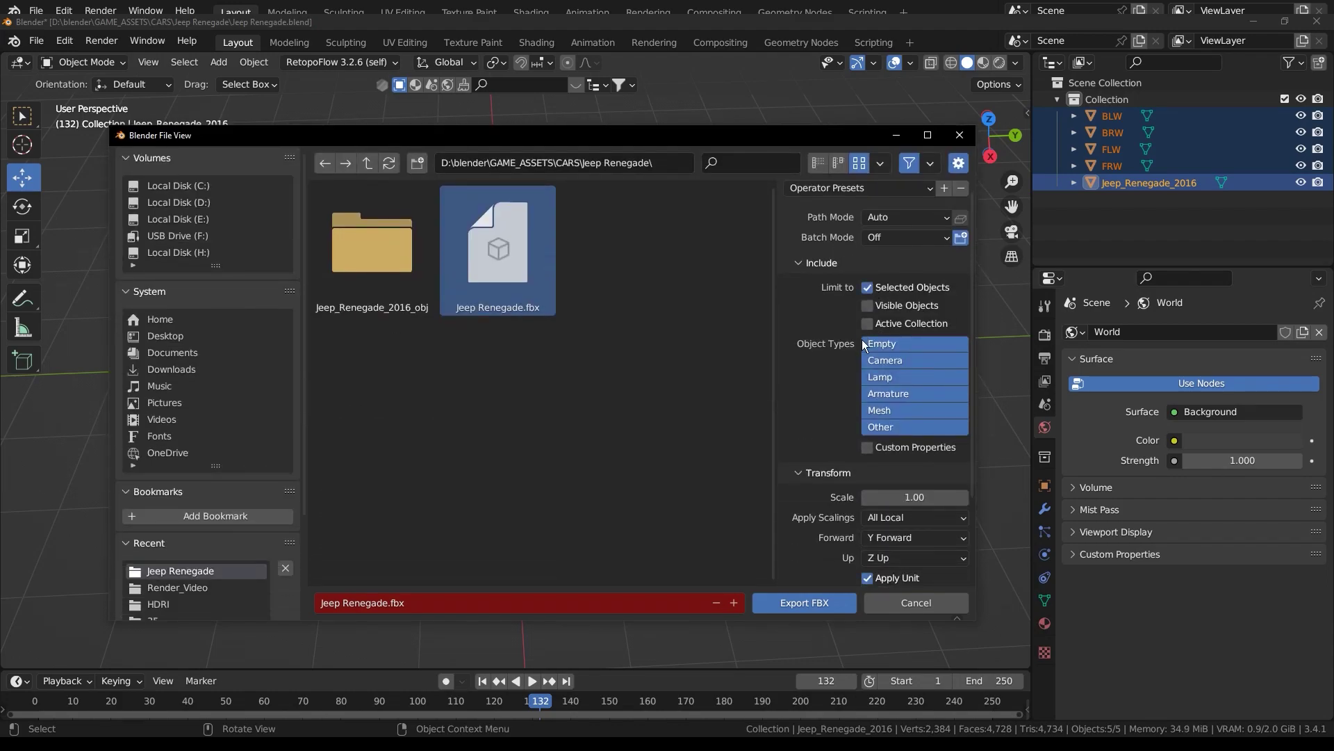
mouse_move(836, 431)
middle_mouse_down()
mouse_move(832, 345)
mouse_move(833, 420)
middle_mouse_up()
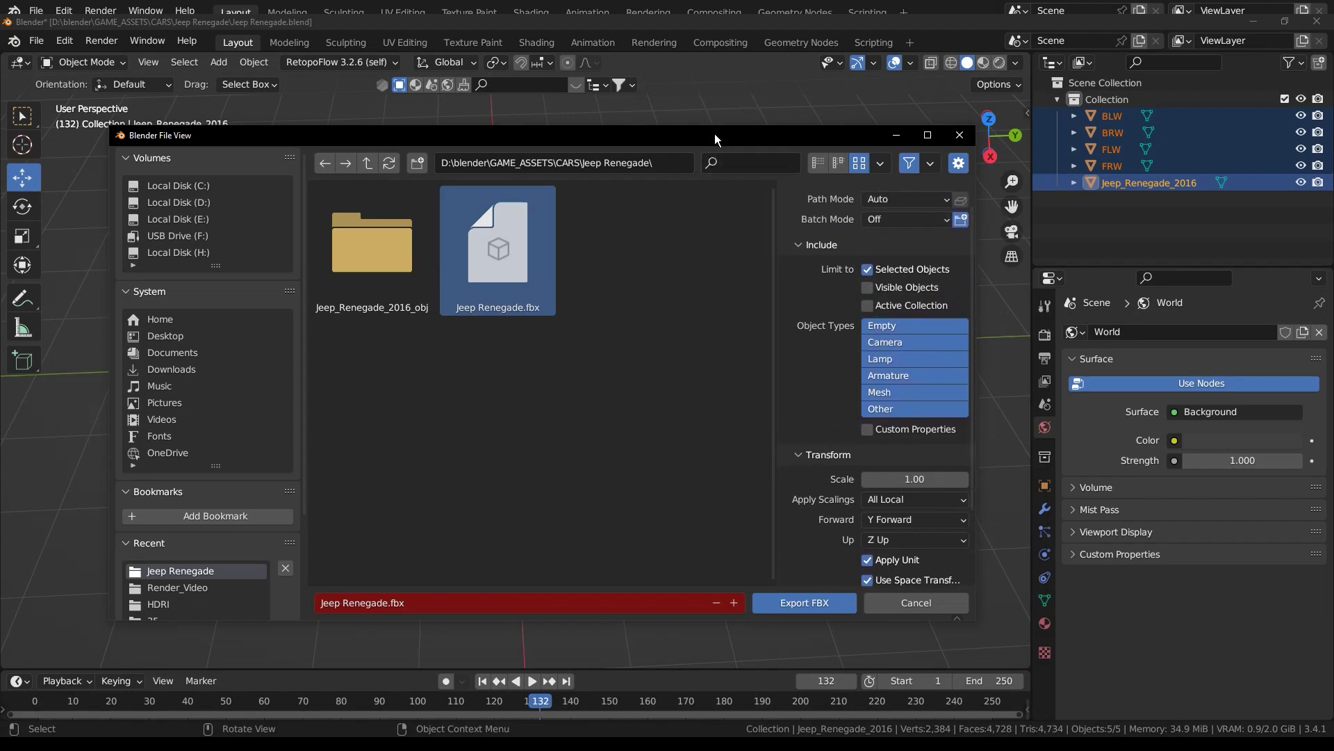
left_click_drag(714, 134, 647, 180)
middle_click_drag(773, 469, 772, 377)
left_click(814, 453)
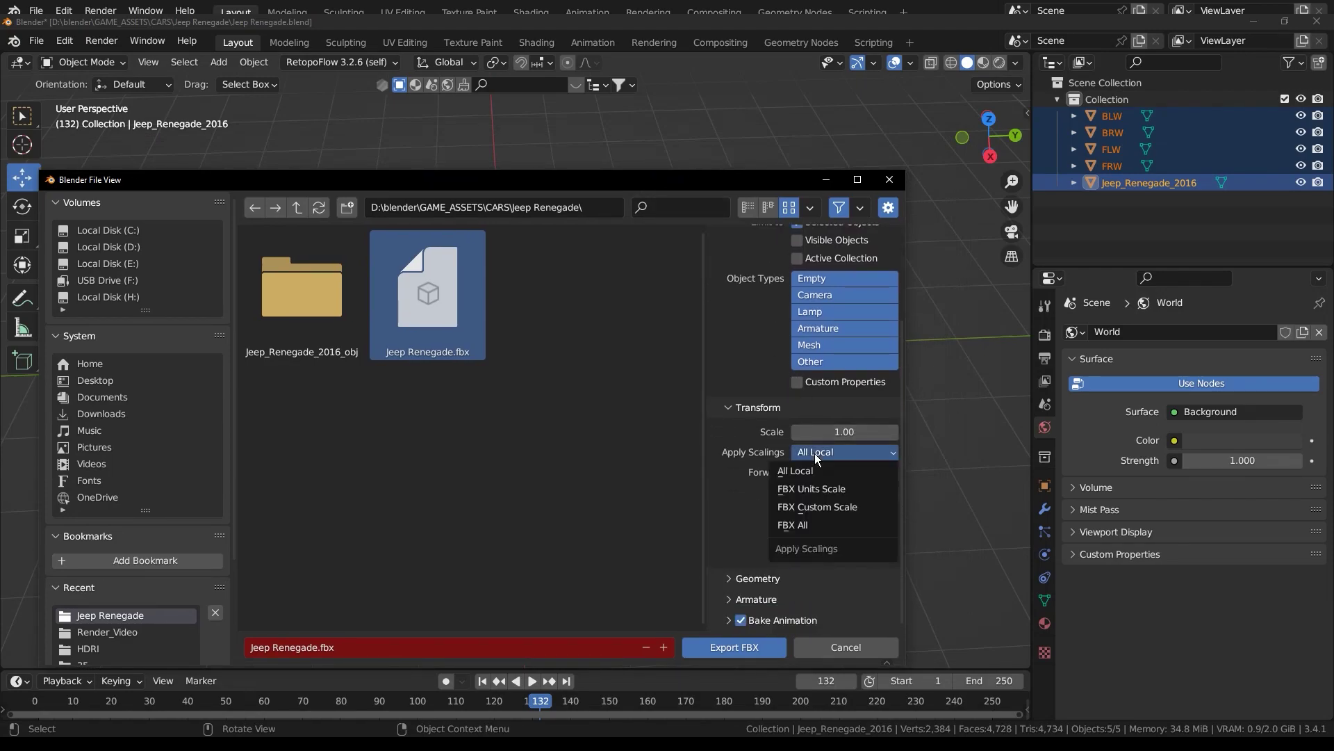
left_click(818, 490)
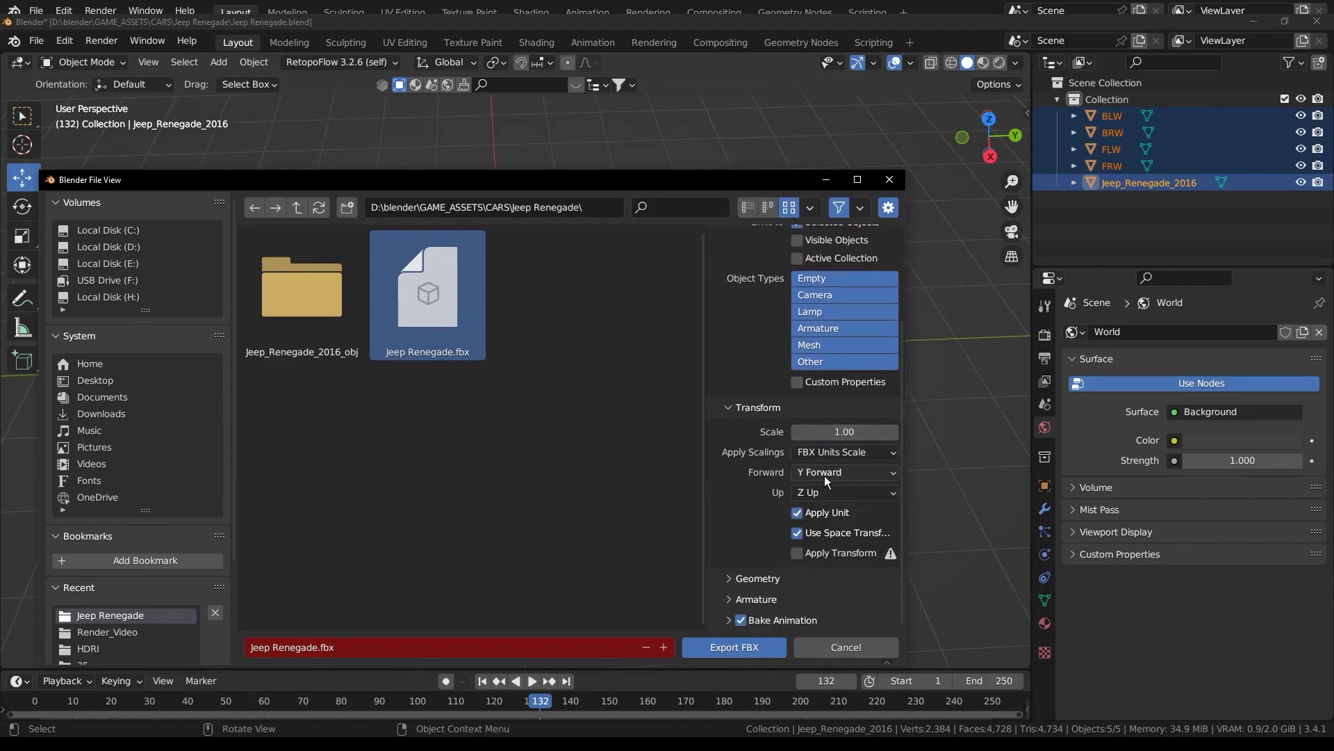
Set the export Forward axis to -Y Forward, keeping Z Up.
left_click_drag(756, 192, 747, 509)
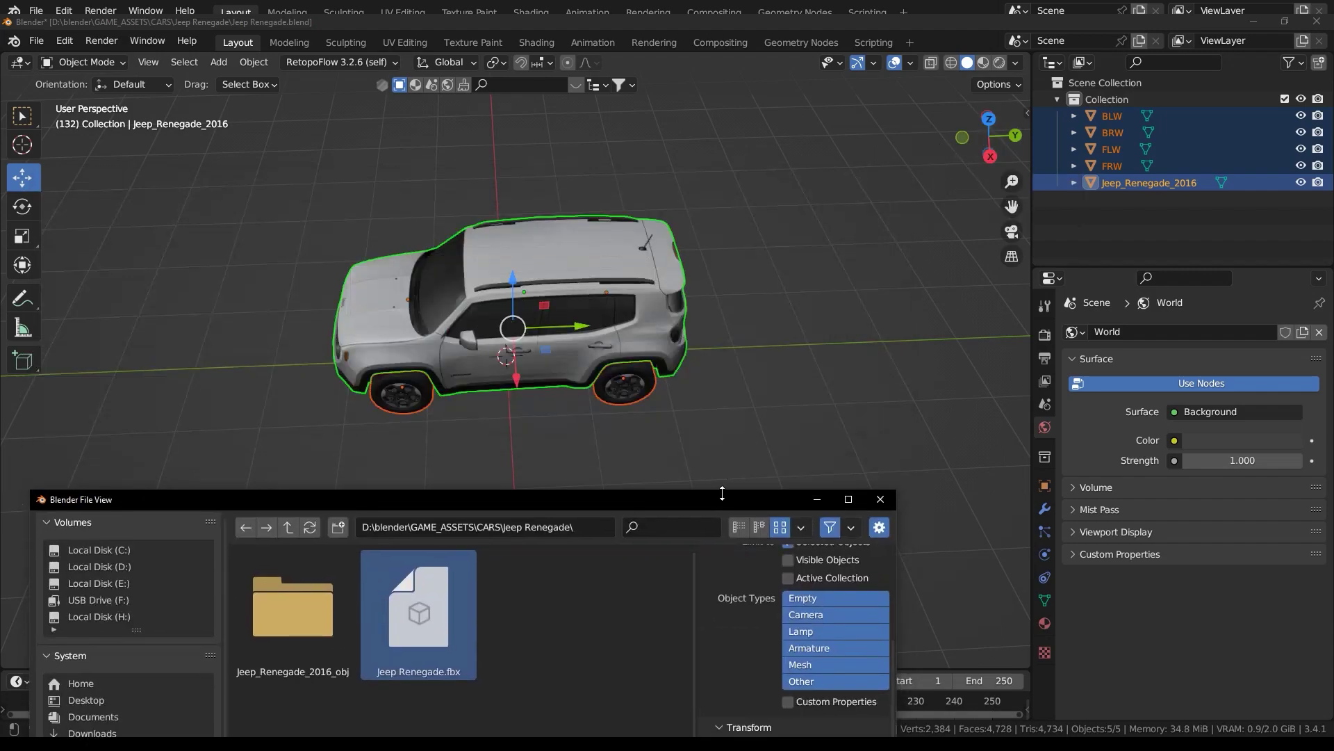
left_click_drag(723, 498, 757, 131)
left_click(838, 433)
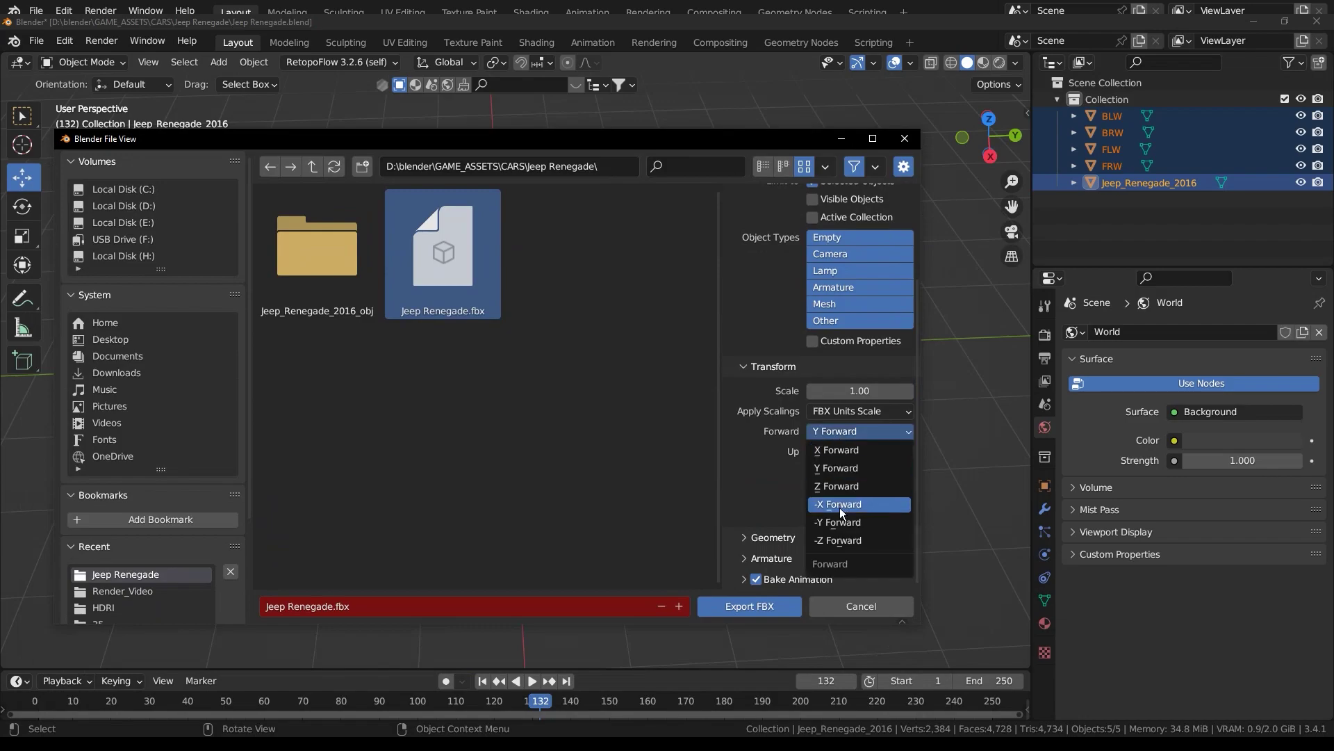
left_click(845, 526)
left_click(829, 453)
Expand the Geometry, Armature and Bake Animation export option sections.
scroll(768, 480, "up", 1)
left_click(764, 550)
scroll(786, 389, "down", 5)
left_click(768, 559)
scroll(764, 566, "down", 4)
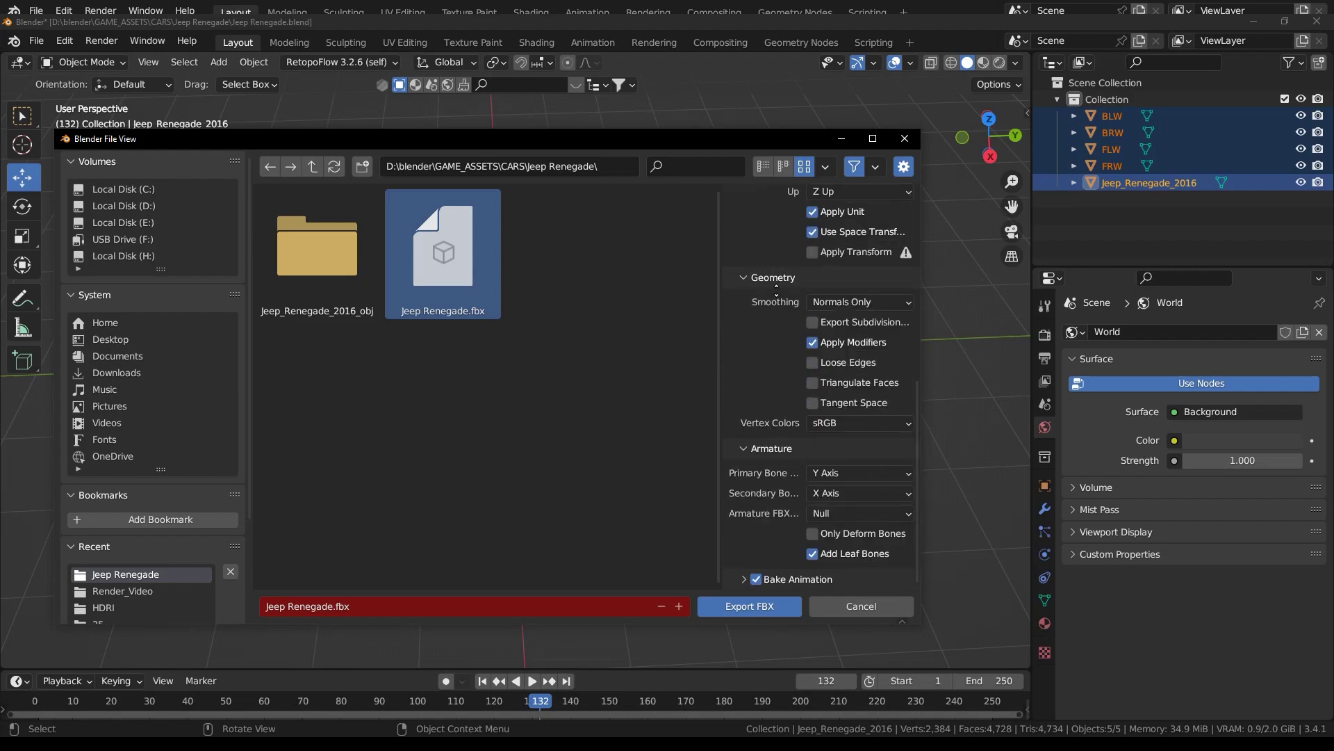
left_click(745, 580)
scroll(747, 584, "down", 4)
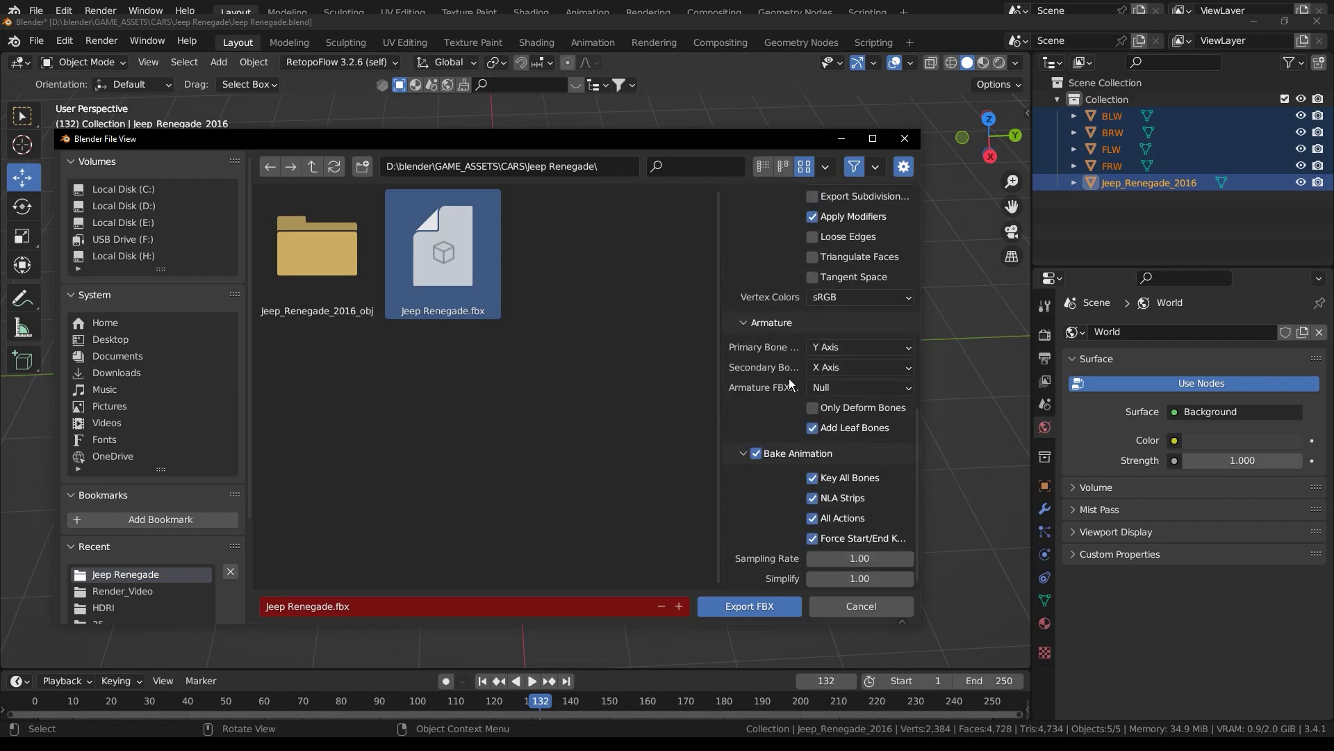
left_click(745, 607)
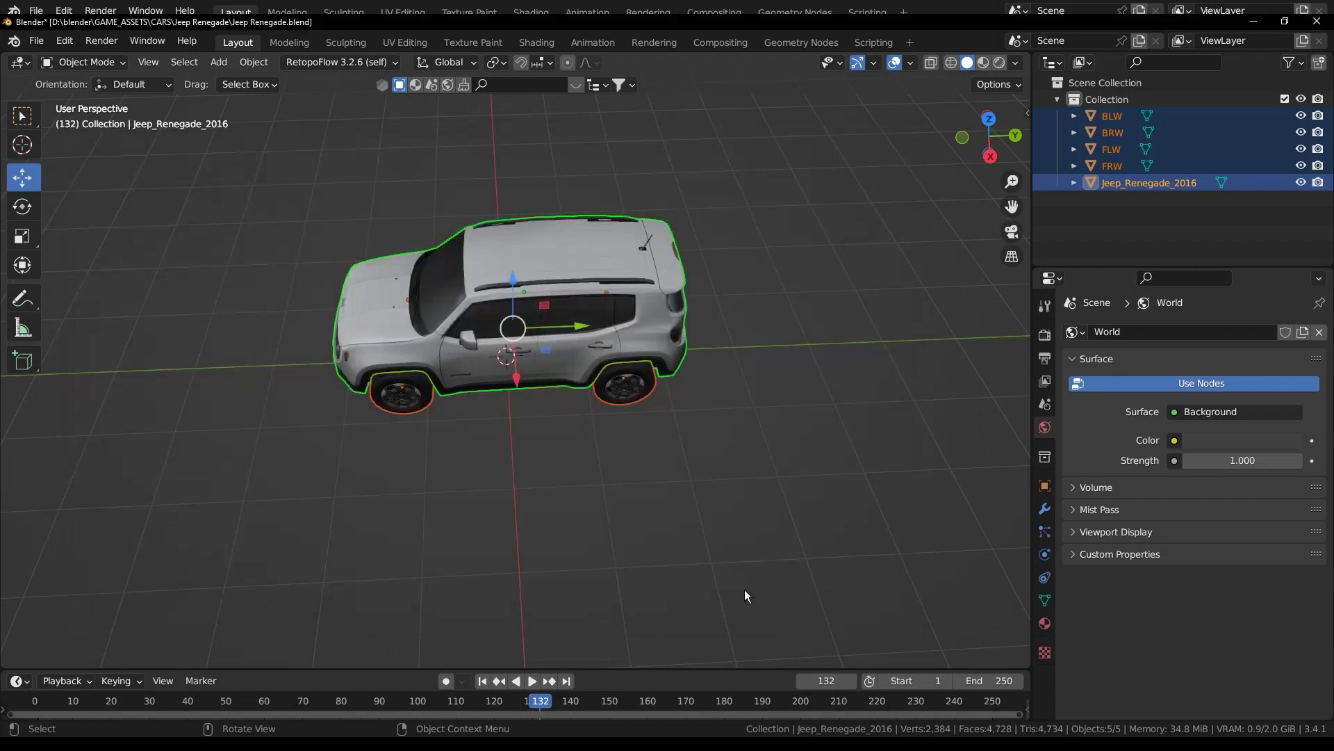
middle_click_drag(703, 359, 791, 383)
middle_click_drag(735, 339, 748, 369)
left_click(808, 366)
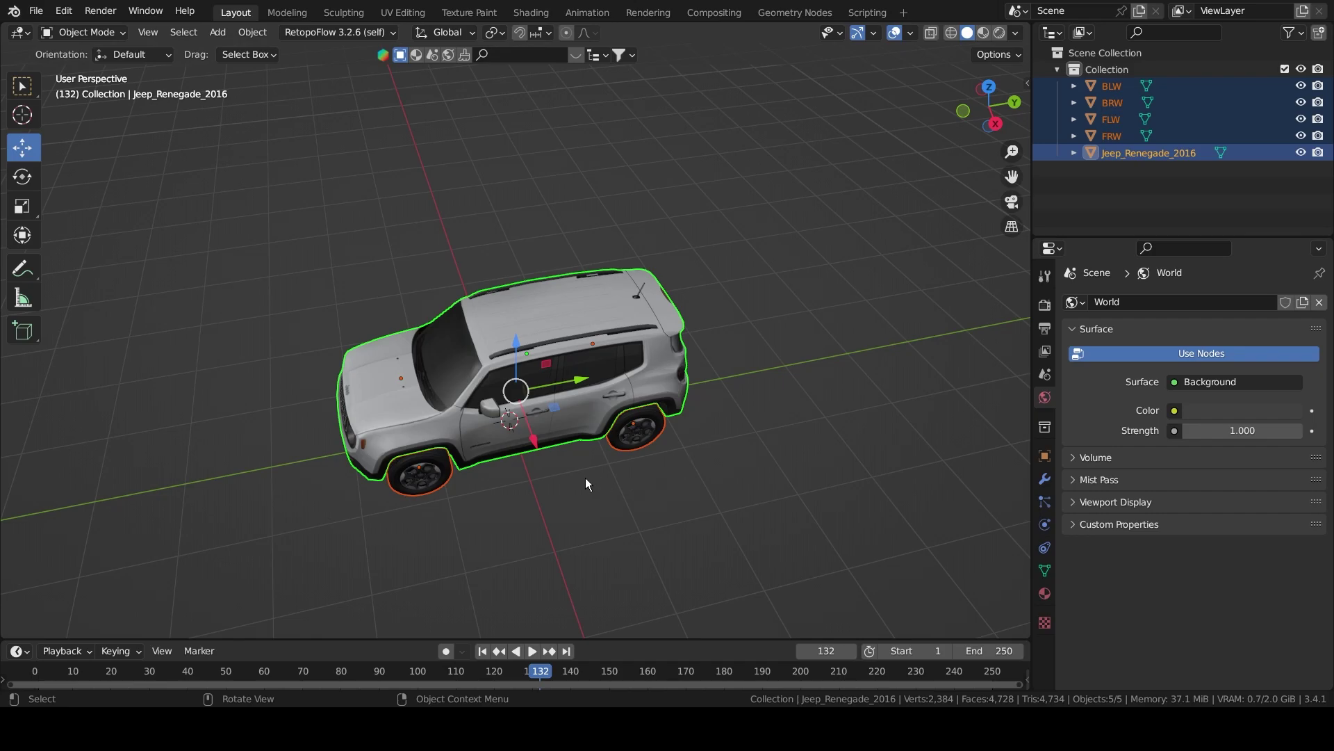
middle_click_drag(587, 477, 712, 397)
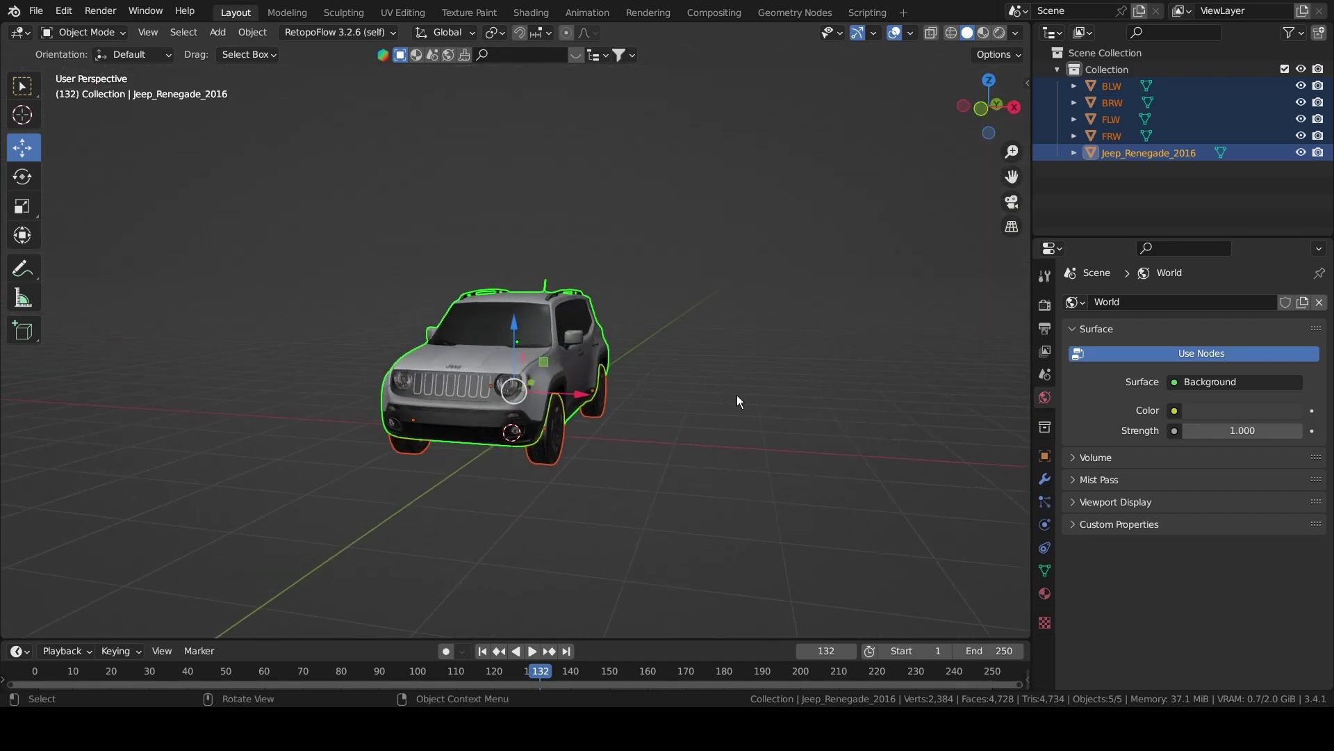
middle_click_drag(739, 395, 686, 398)
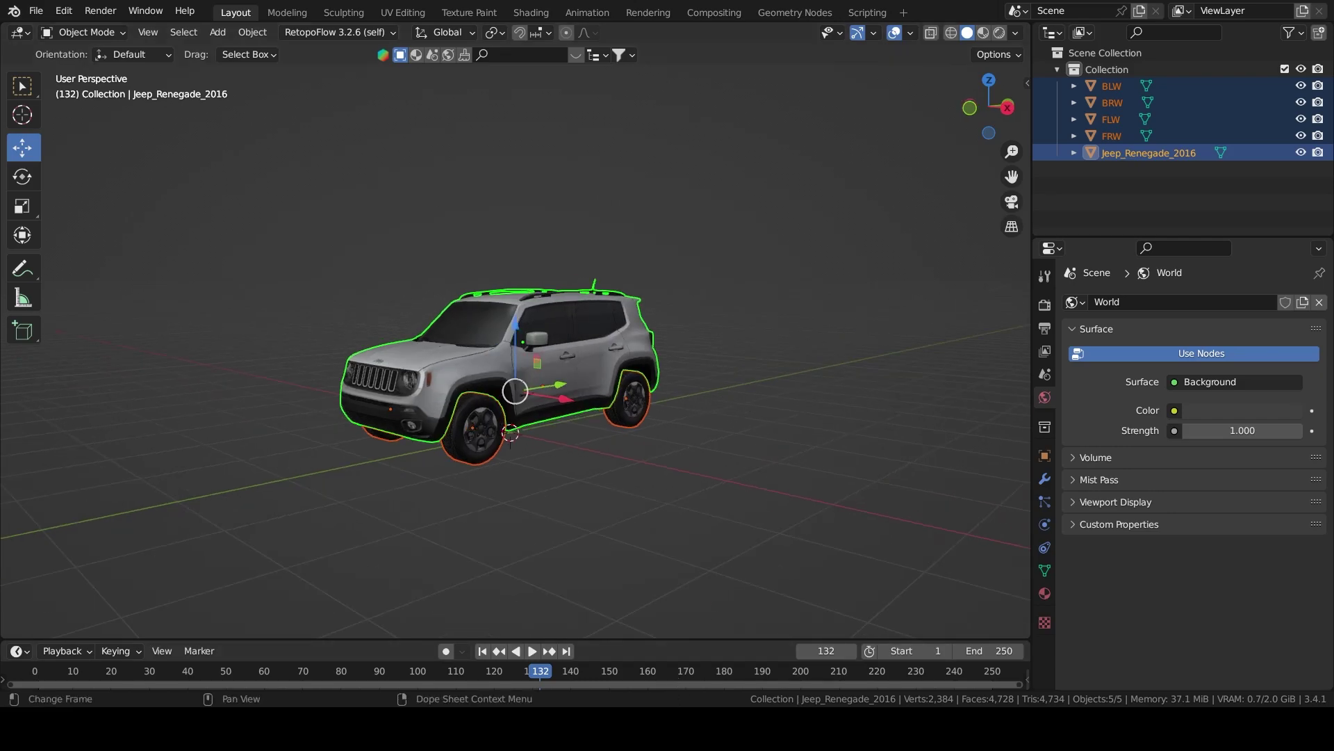